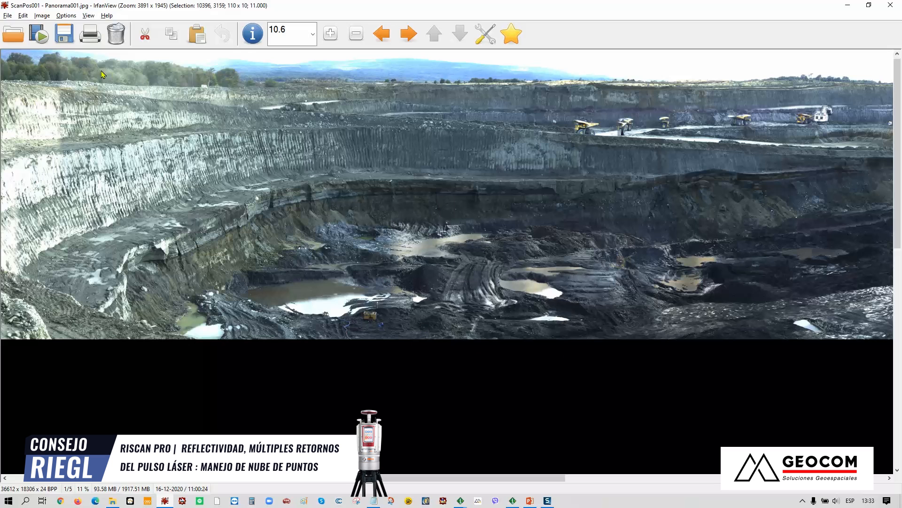
Step: Zoom into the upper benches of the ScanPos001 panorama photo and examine the pit wall
drag(124, 67, 544, 319)
click(488, 294)
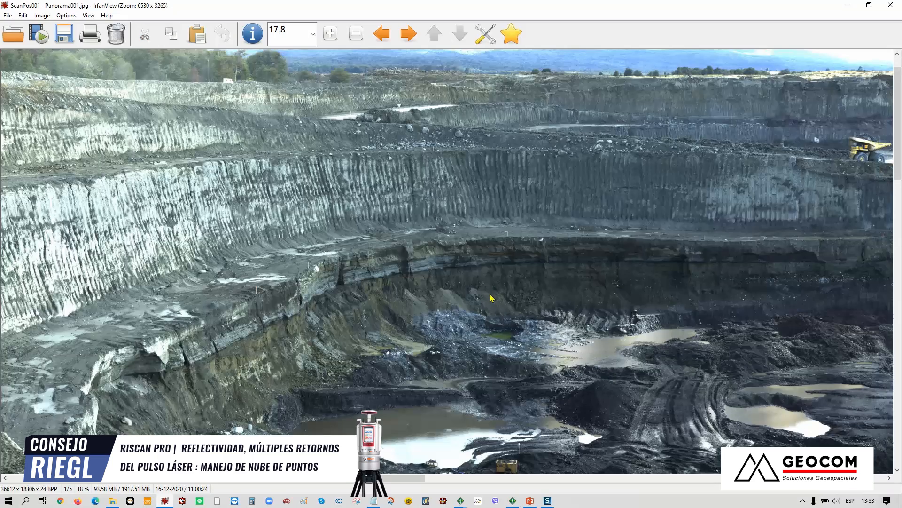
drag(369, 313, 476, 217)
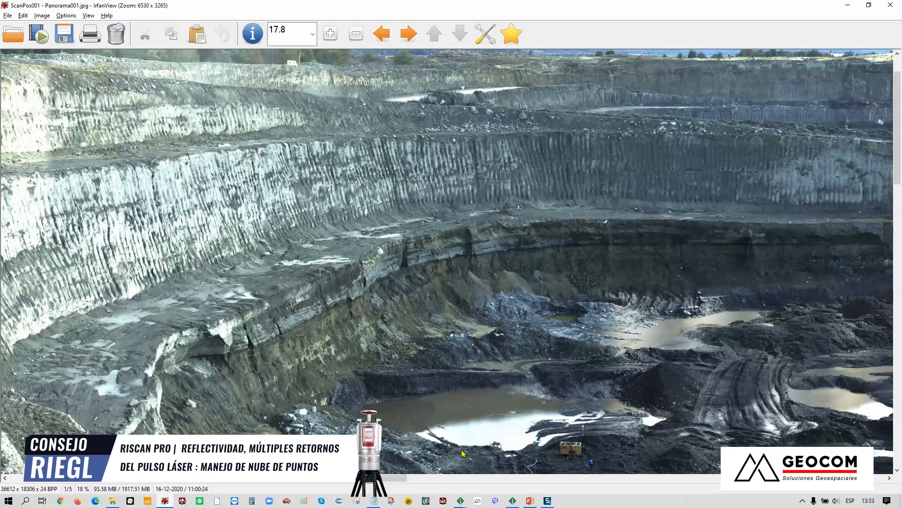
Step: Switch to the RiSCAN PRO window with the multicoloured scan 130313_102240 and examine the pit wall
click(461, 501)
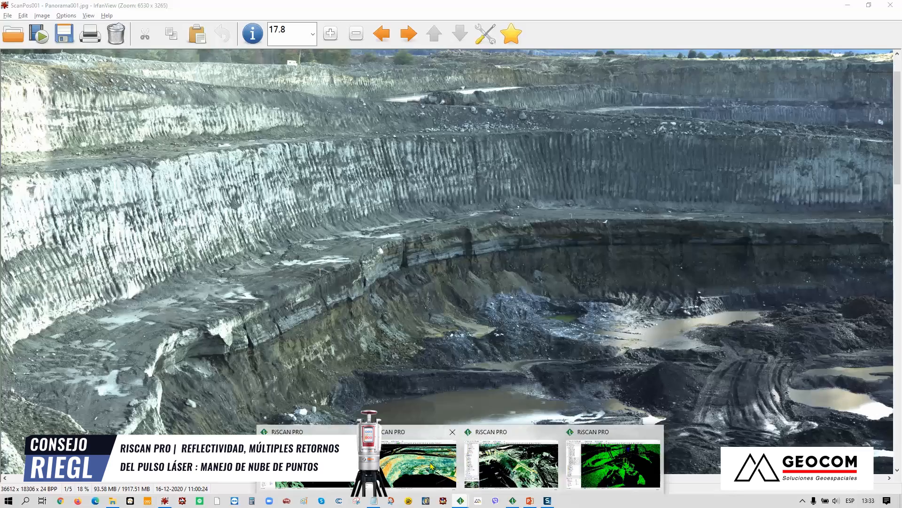
click(431, 466)
mouse_move(568, 245)
mouse_down()
mouse_move(555, 257)
mouse_move(573, 238)
mouse_up()
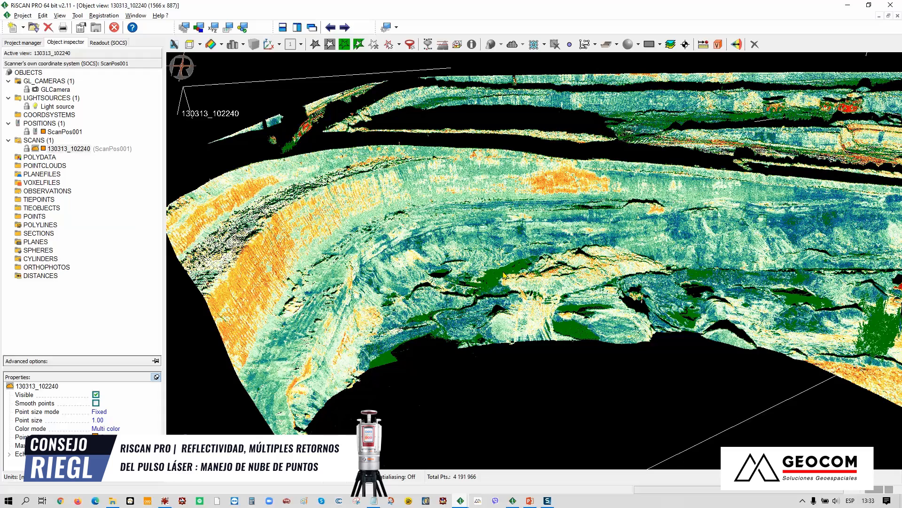
drag(481, 279, 476, 275)
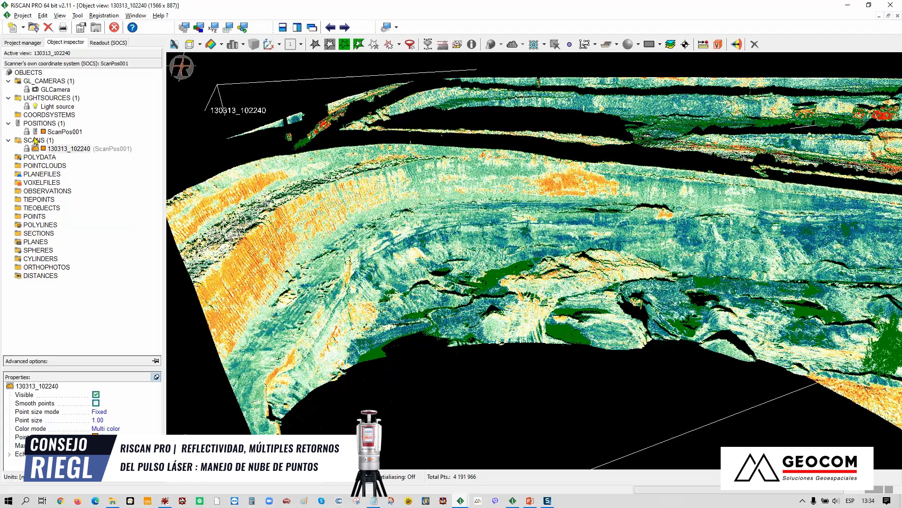
Step: Colour scan 130313_102240 by Reflectance with a gradient from -9 to 0 dB
right_click(79, 150)
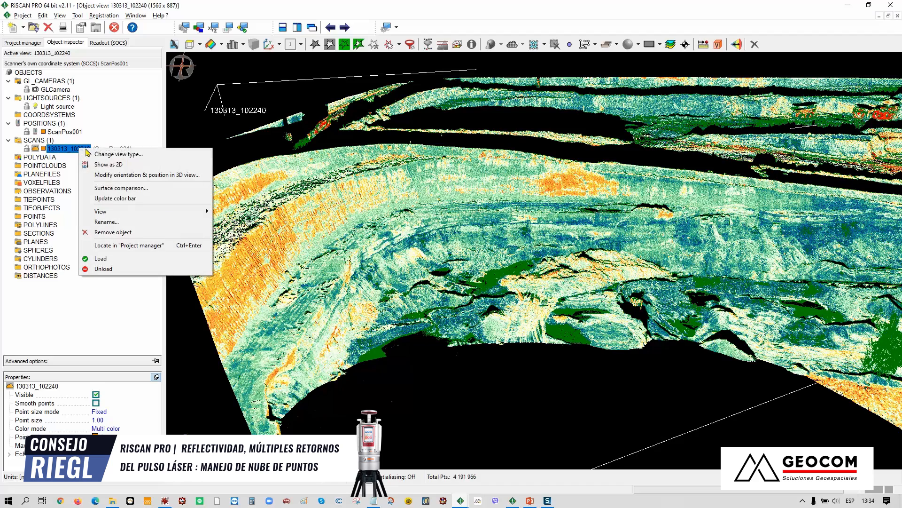
click(140, 155)
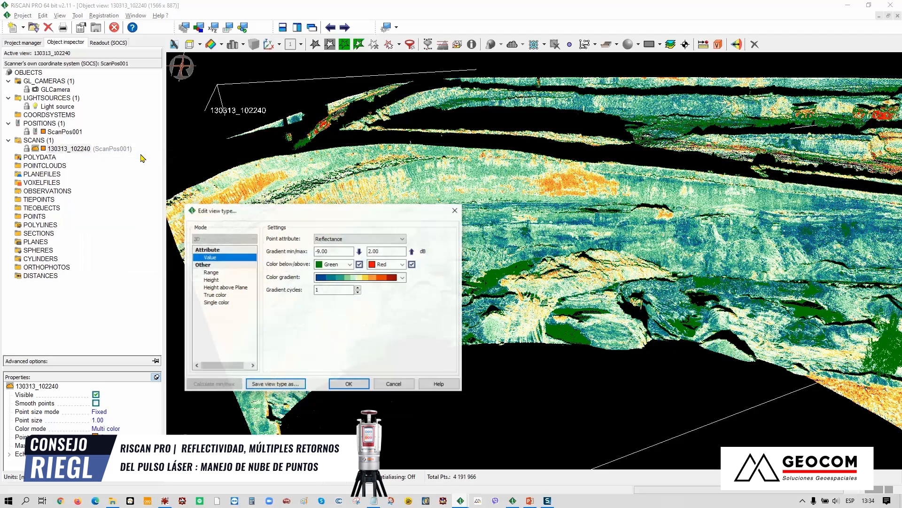
drag(348, 211, 553, 235)
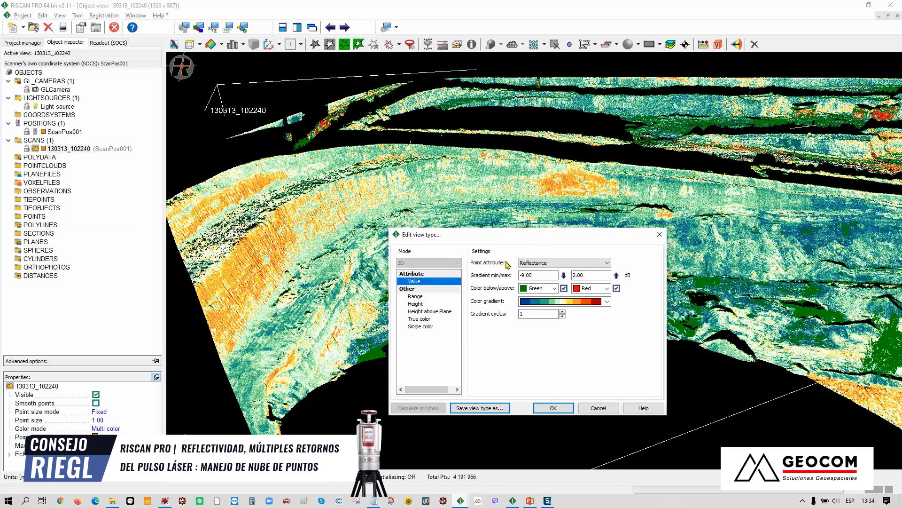
click(557, 264)
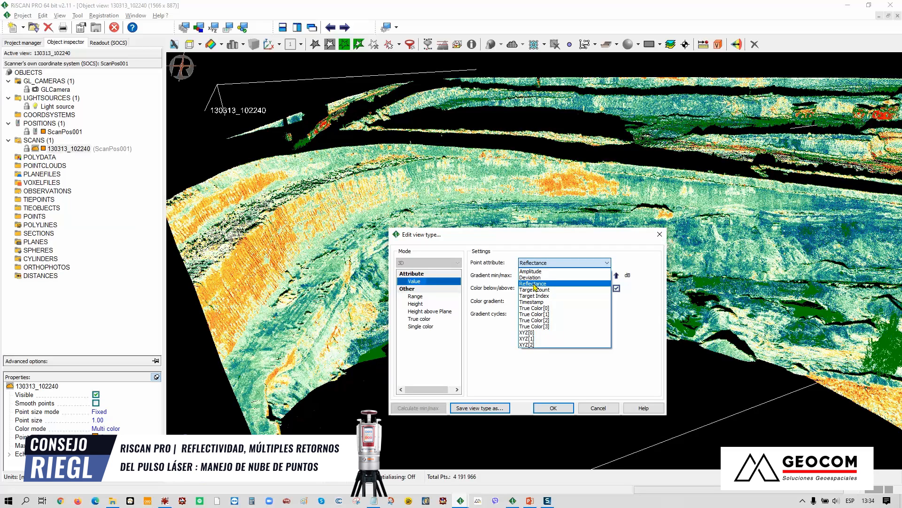
click(535, 284)
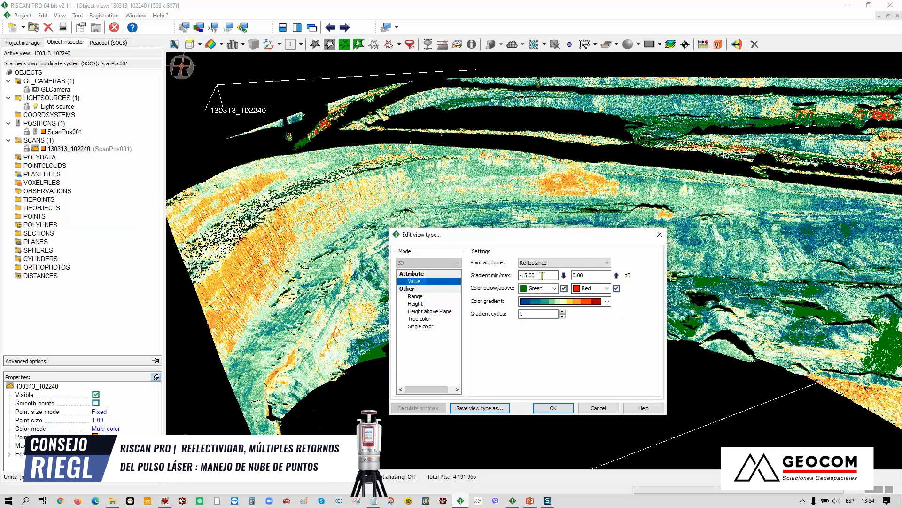
drag(547, 276, 512, 278)
text(-9)
key(Tab)
text(0)
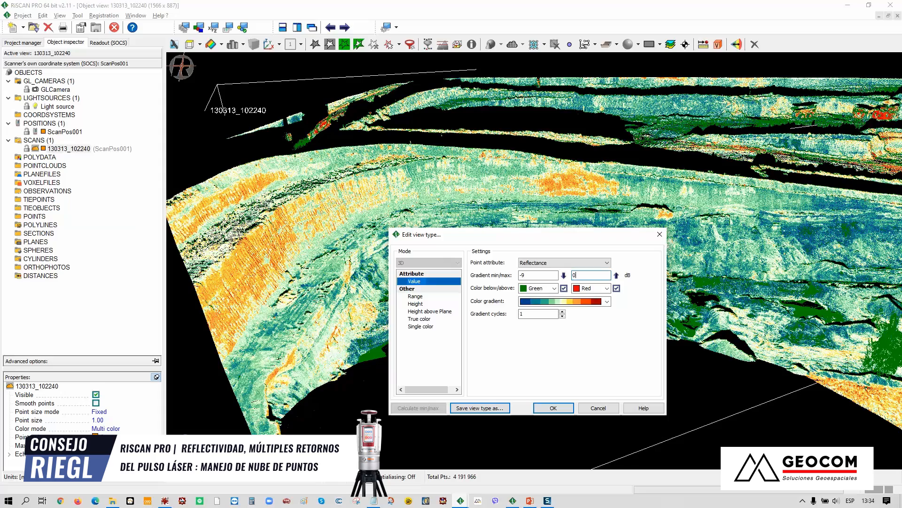
click(553, 407)
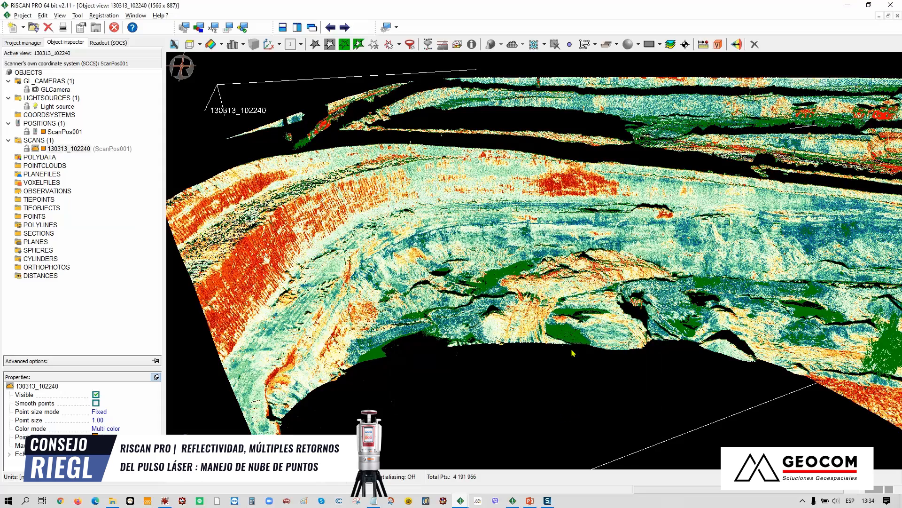
Step: Lower the maximum of the scan's reflectance gradient to -2 dB
right_click(77, 149)
click(98, 156)
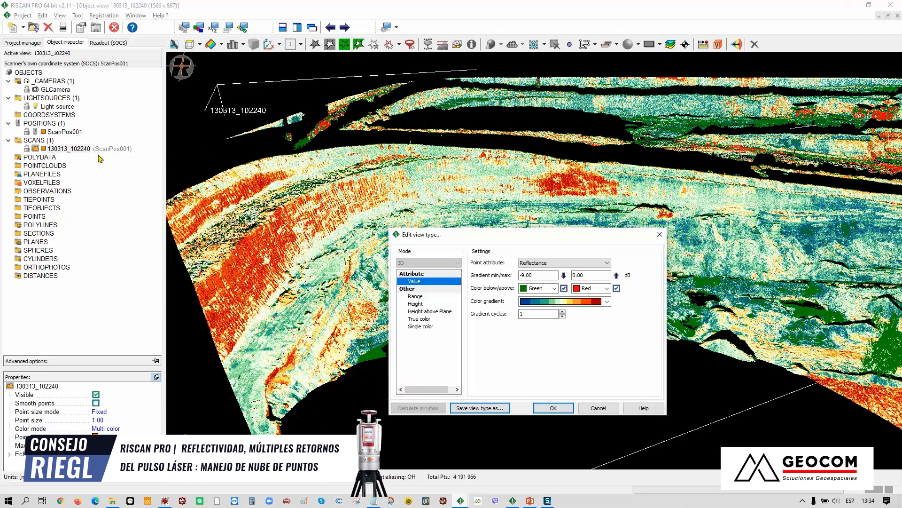
double_click(585, 275)
text(-2)
key(Return)
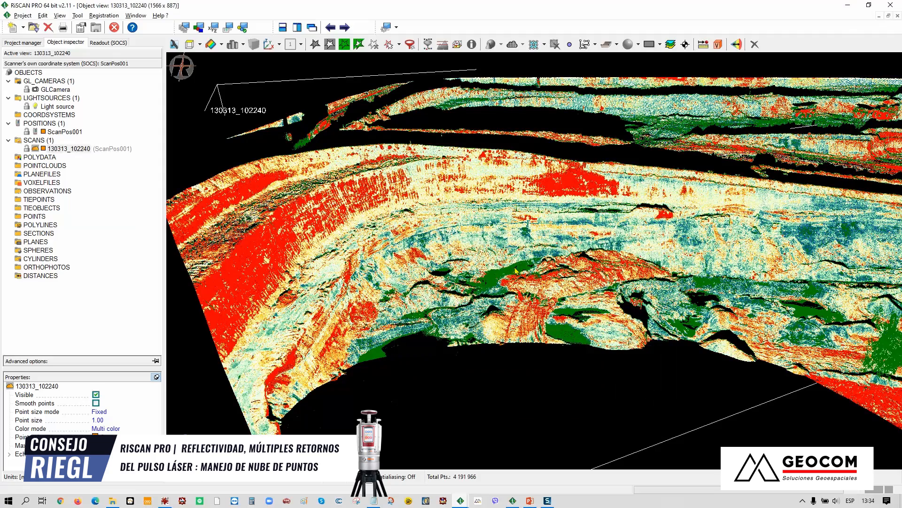
Step: Set the maximum of the scan's reflectance gradient to 2 dB
right_click(79, 148)
key(Escape)
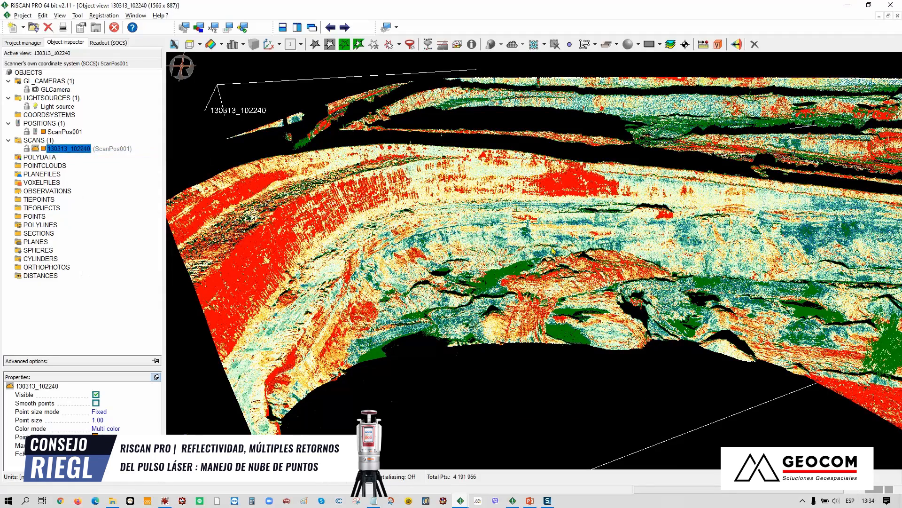
drag(592, 274, 541, 272)
text(2)
key(Return)
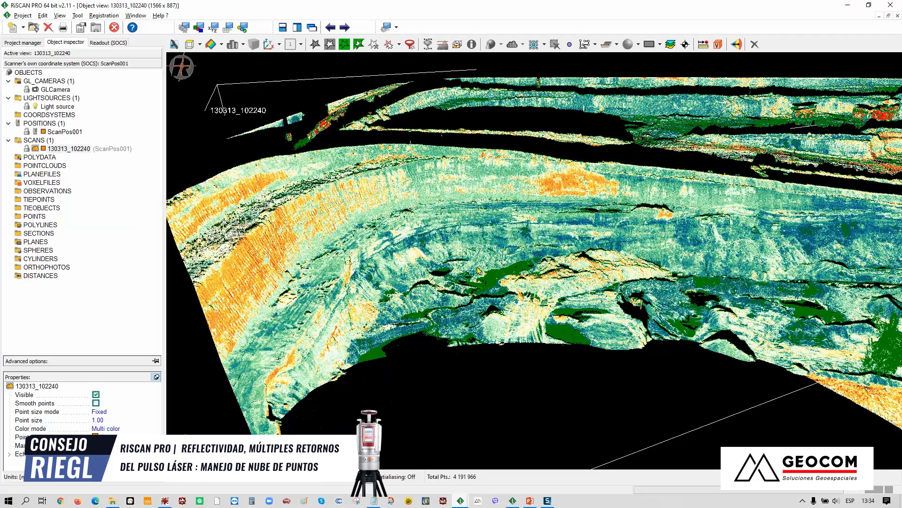
Step: Open the view type settings of scan 130313_102240 and move the dialog clear of the central pit area
click(81, 151)
right_click(80, 151)
click(113, 157)
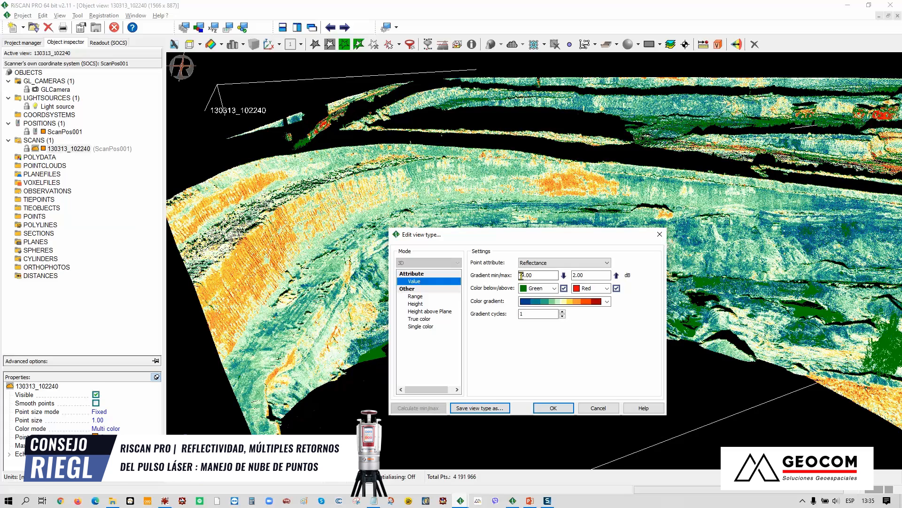
drag(596, 234, 340, 211)
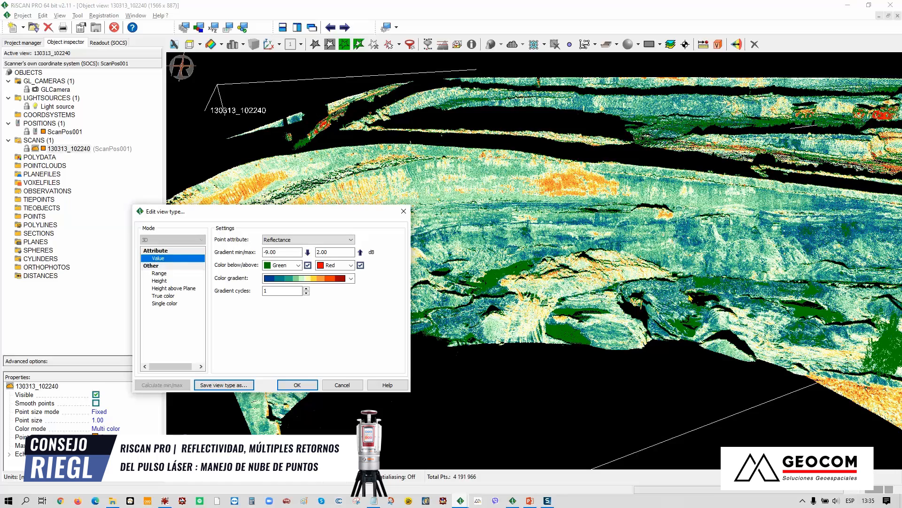
Step: Switch to the IrfanView panorama and examine the water pools and dark material on the pit floor
click(165, 501)
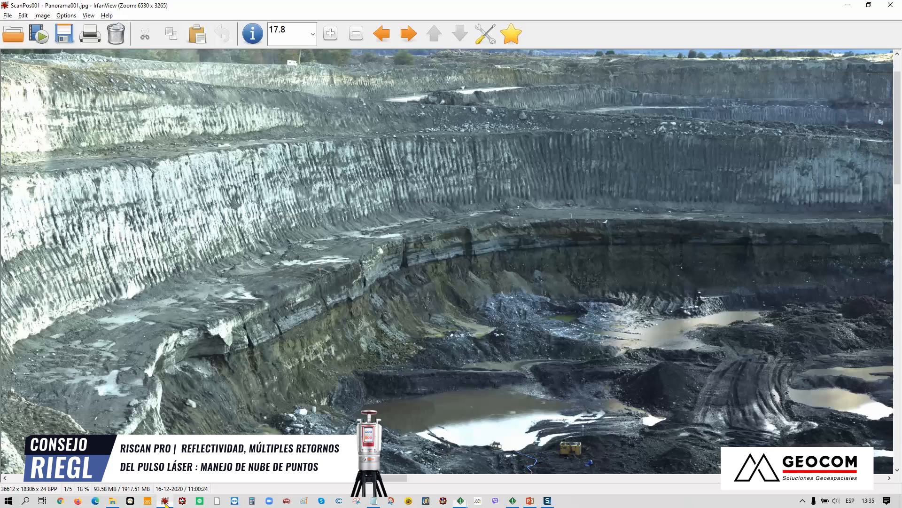
right_drag(630, 407, 561, 357)
right_drag(776, 343, 648, 357)
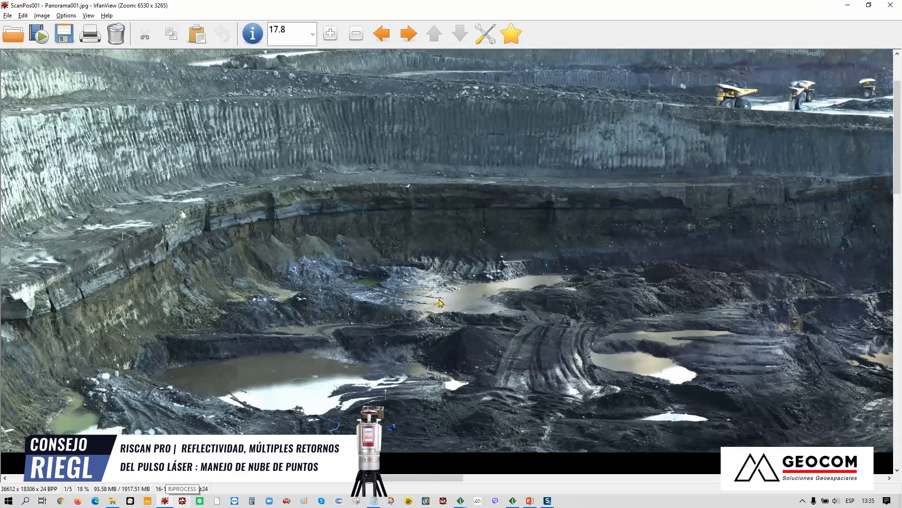
right_drag(504, 315, 568, 312)
right_drag(407, 312, 450, 312)
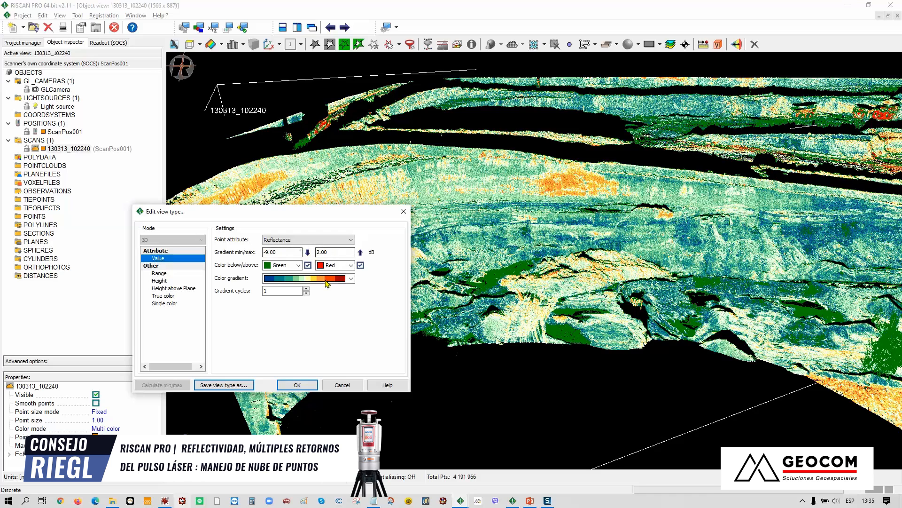
Step: Review the available colour gradients and apply the view type with the Discrete gradient
click(351, 279)
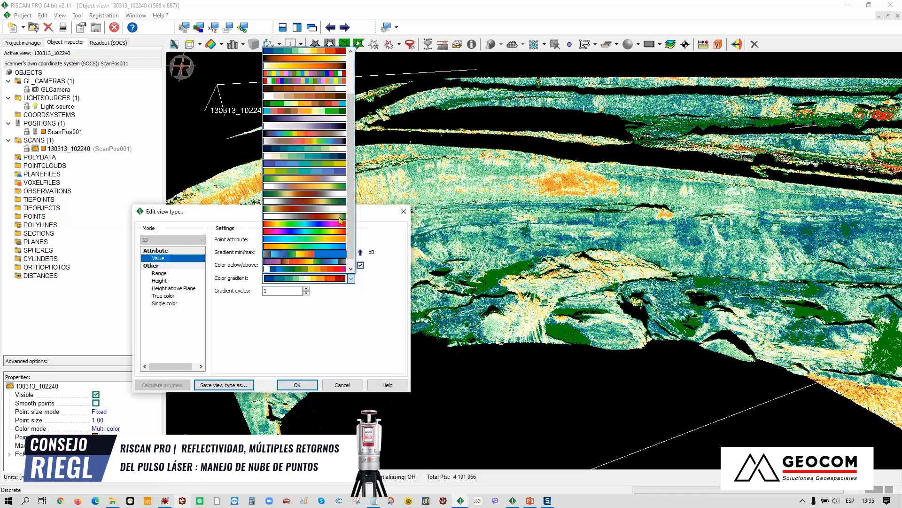
scroll(351, 137, down, 2)
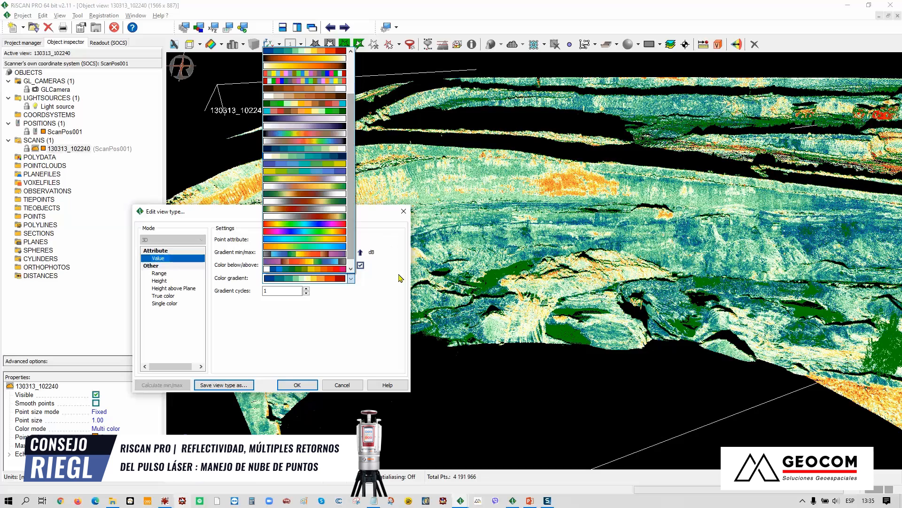
click(324, 279)
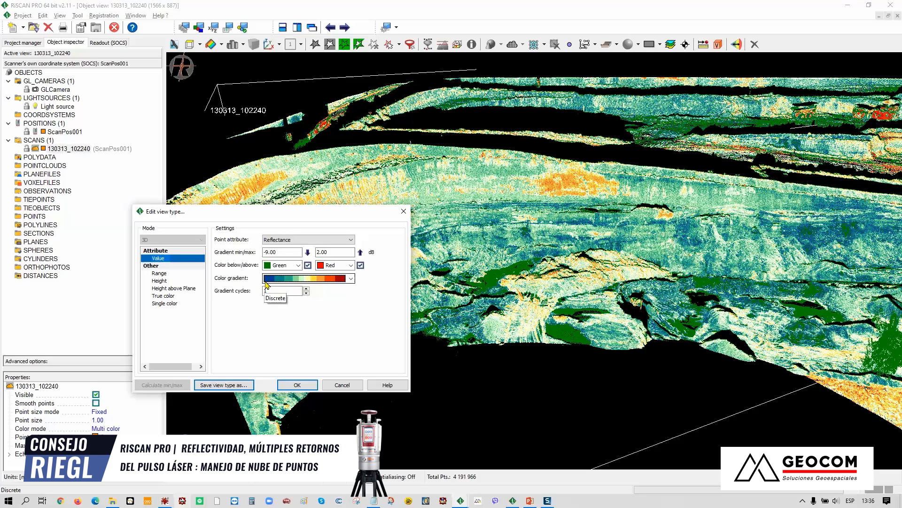
click(297, 384)
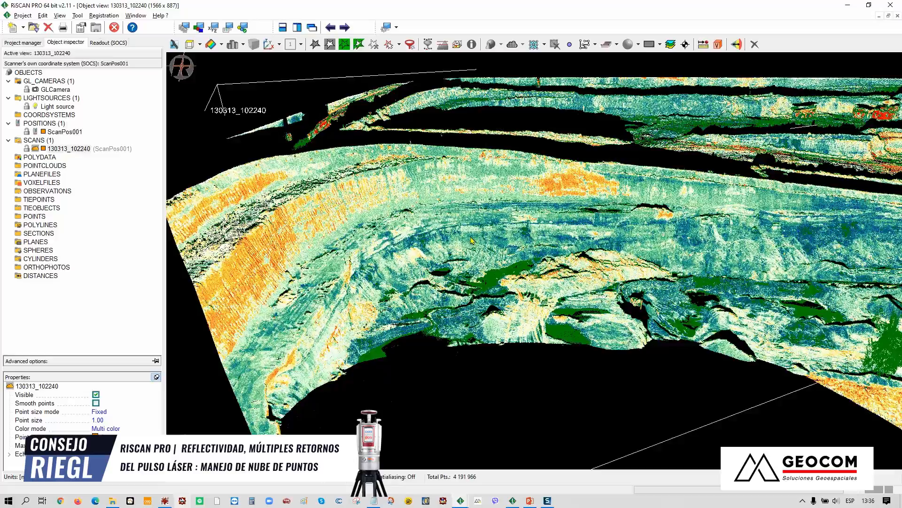
Step: Compare the upper benches in the reflectance-coloured scan with the same walls in the IrfanView panorama
scroll(514, 223, up, 3)
drag(400, 181, 506, 206)
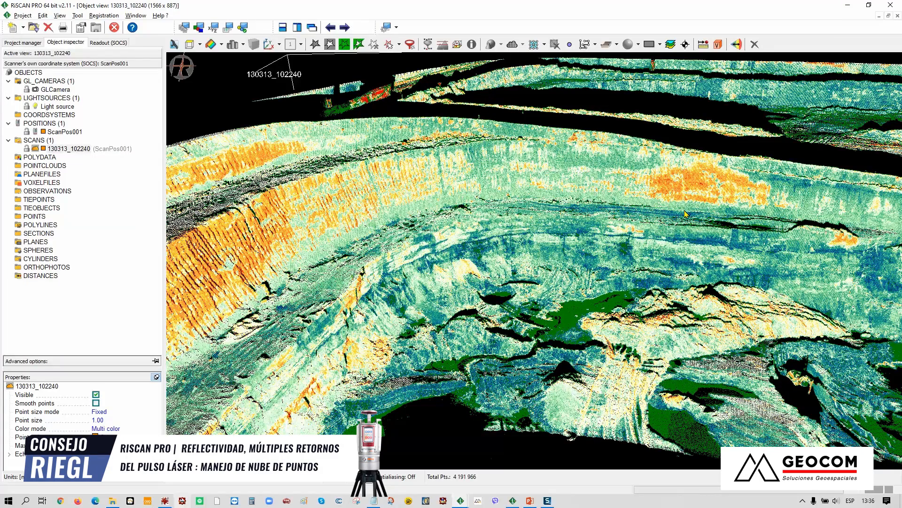
click(164, 501)
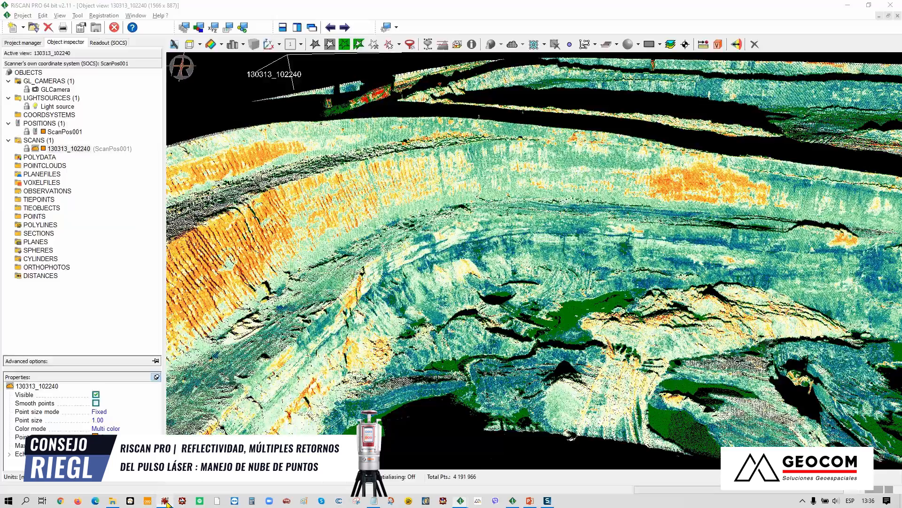
right_drag(584, 183, 527, 243)
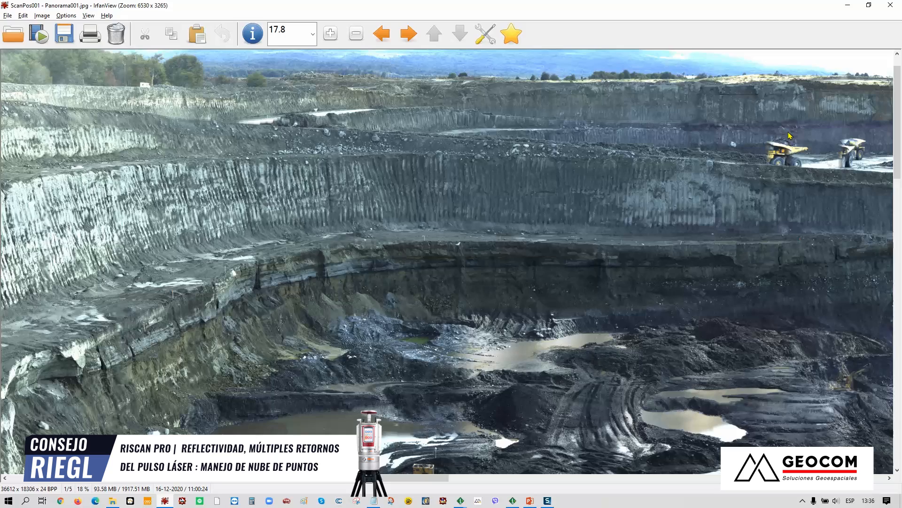
right_drag(348, 198, 498, 199)
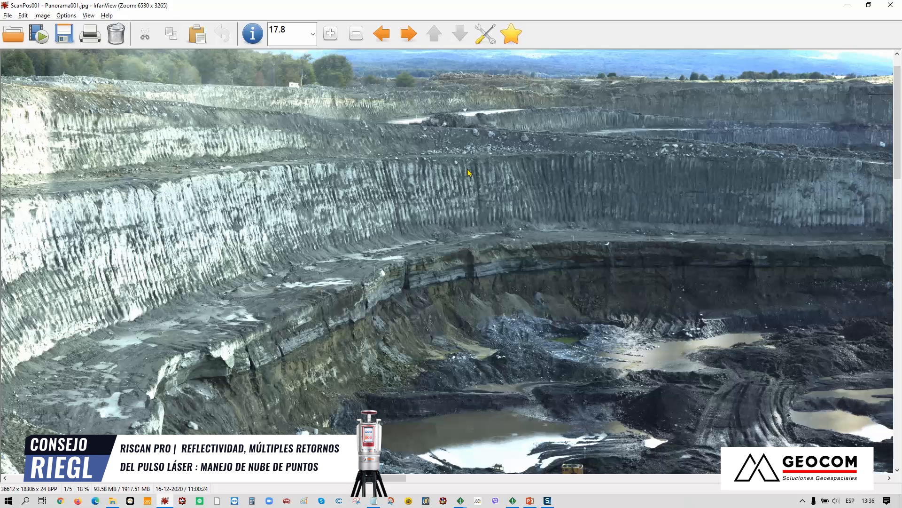
right_drag(514, 188, 347, 198)
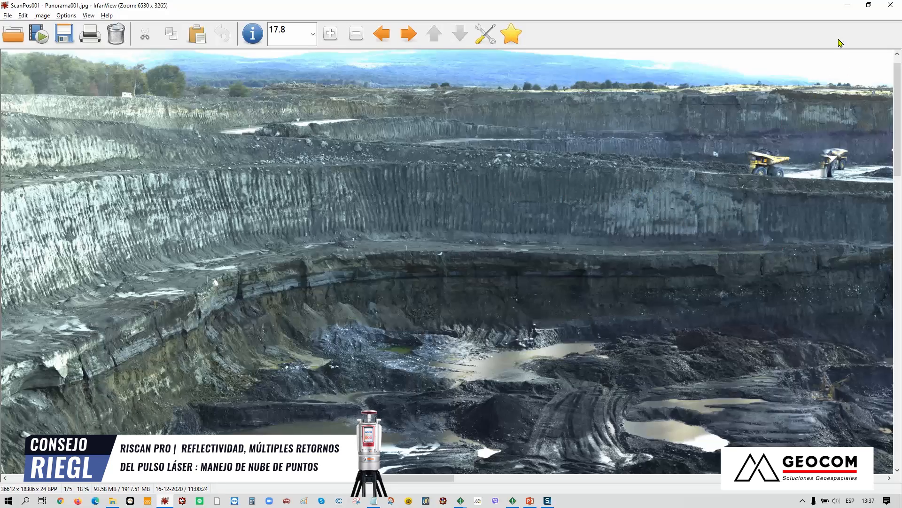
Step: Return to RiSCAN PRO and bring the pit scan and scan position ScanPos001 into view together
click(848, 5)
mouse_move(557, 202)
mouse_down()
mouse_move(560, 231)
mouse_move(563, 206)
mouse_up()
scroll(566, 184, up, 5)
middle_drag(573, 172, 547, 239)
scroll(547, 238, down, 3)
scroll(549, 263, down, 4)
scroll(552, 291, down, 3)
scroll(557, 299, down, 3)
Step: Measure the Point - Point distance from scan position ScanPos001 to the pit wall without creating a distance object
click(703, 44)
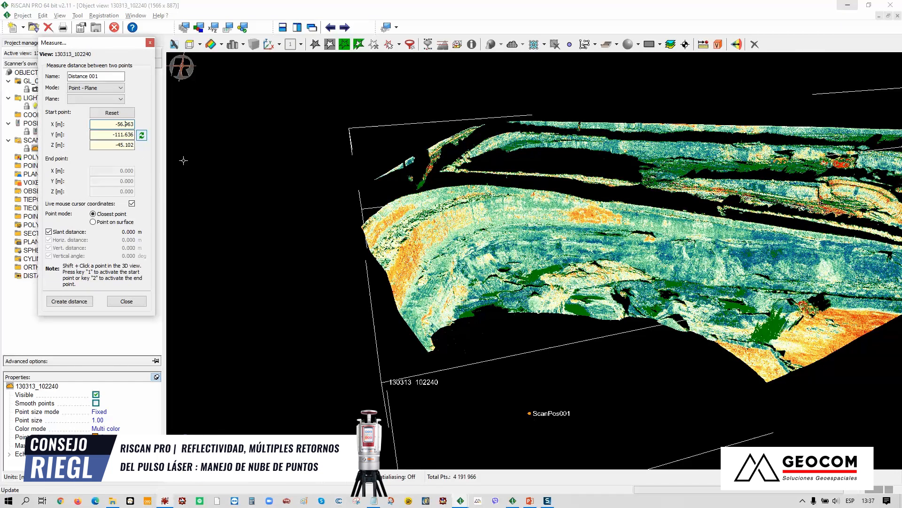
shift+click(530, 413)
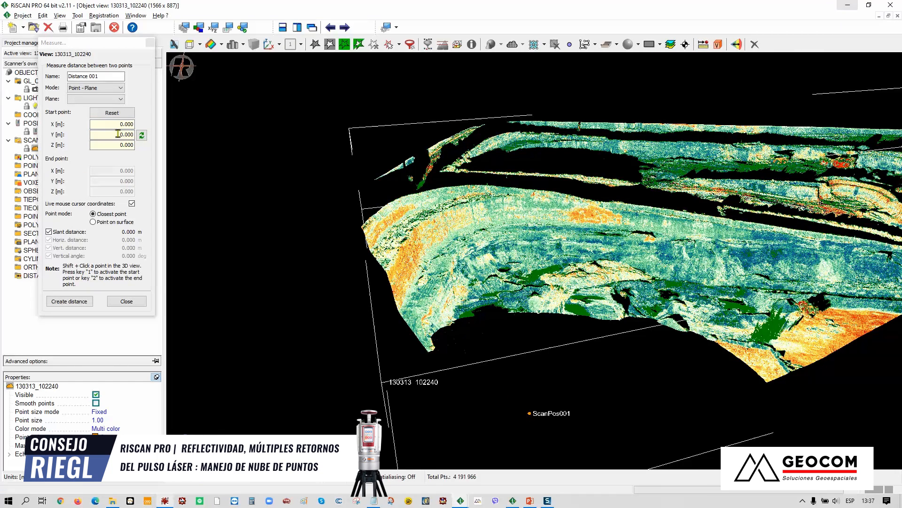
click(104, 88)
click(108, 96)
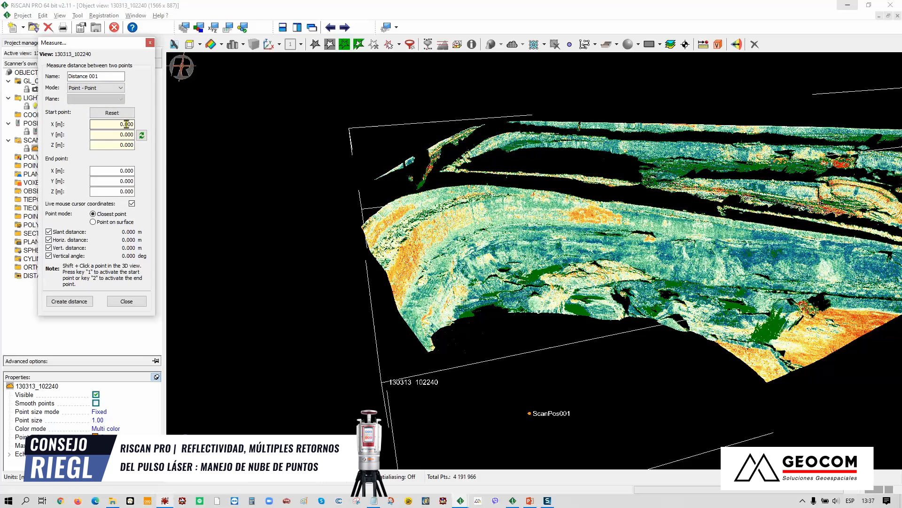
shift+click(531, 414)
click(133, 172)
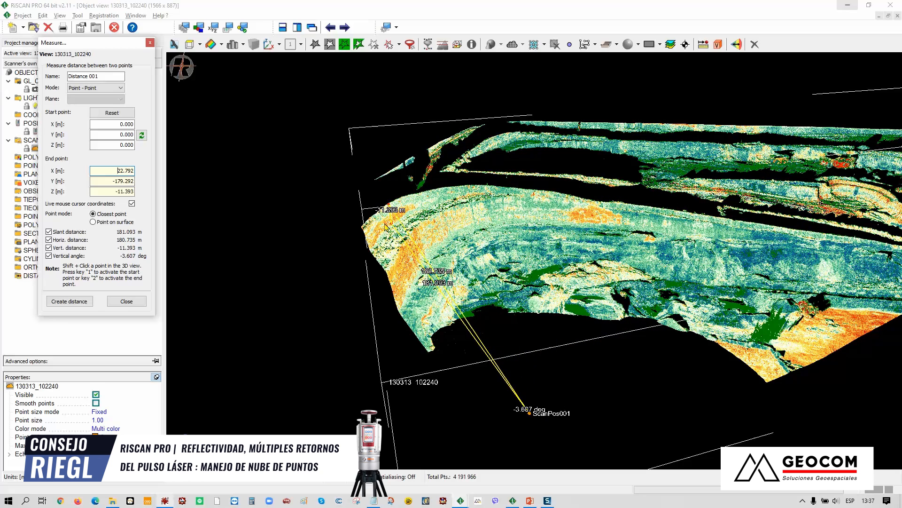
click(126, 301)
scroll(606, 216, up, 5)
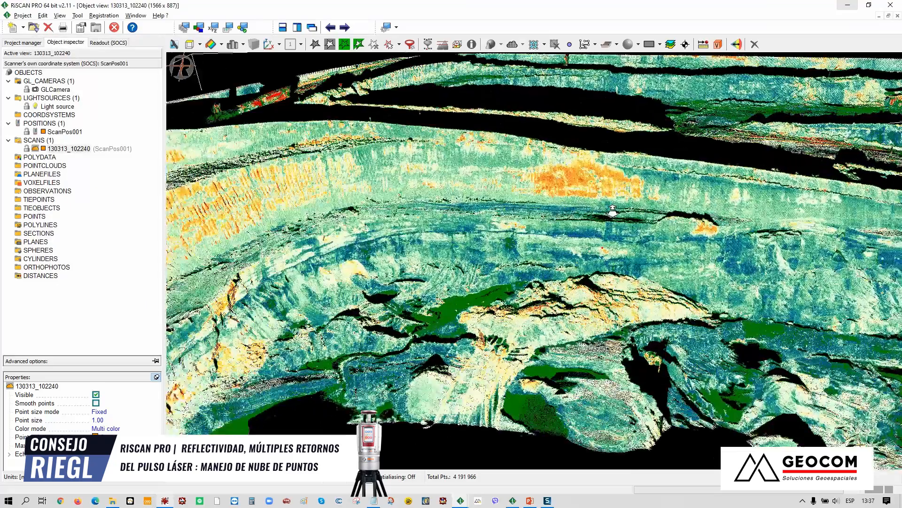
Step: Switch the pit scan's coloring to True color and view the bench walls around the high-reflectance patches
scroll(612, 211, up, 1)
click(221, 44)
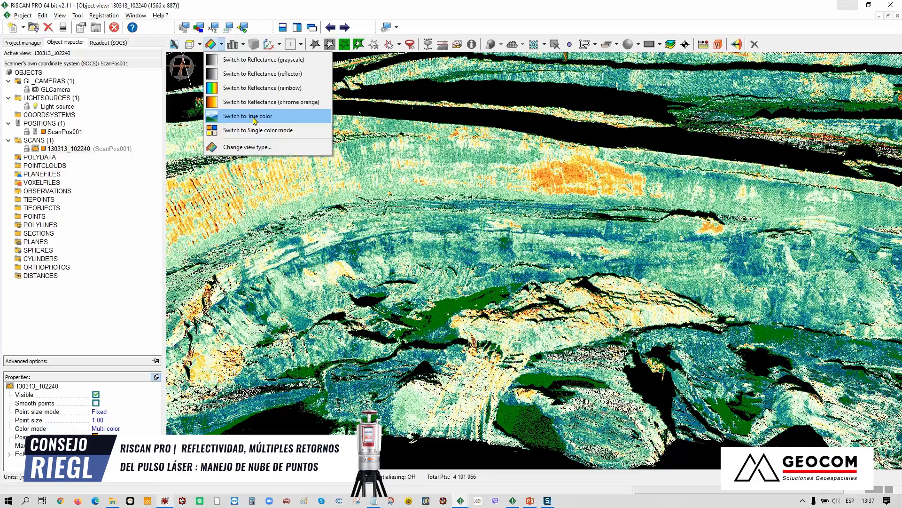
click(253, 121)
mouse_move(537, 186)
mouse_down()
mouse_move(519, 168)
mouse_move(522, 175)
mouse_up()
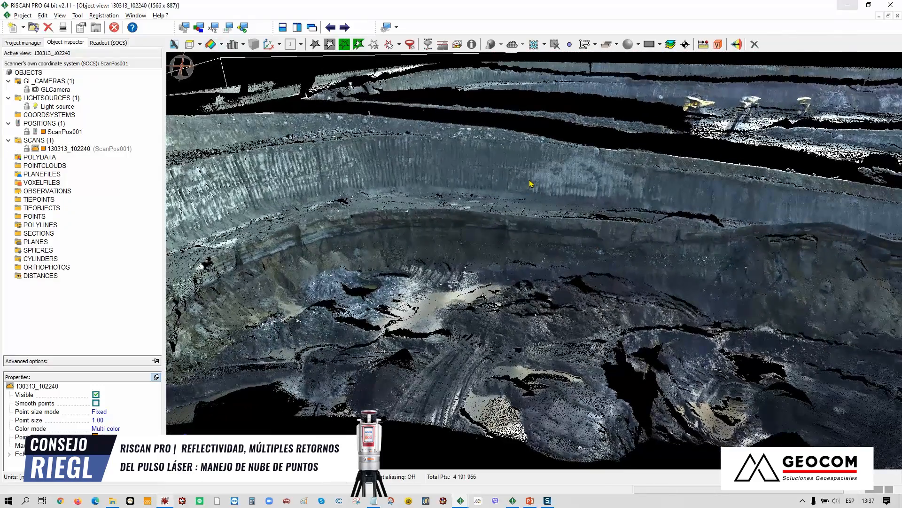
drag(453, 176, 590, 165)
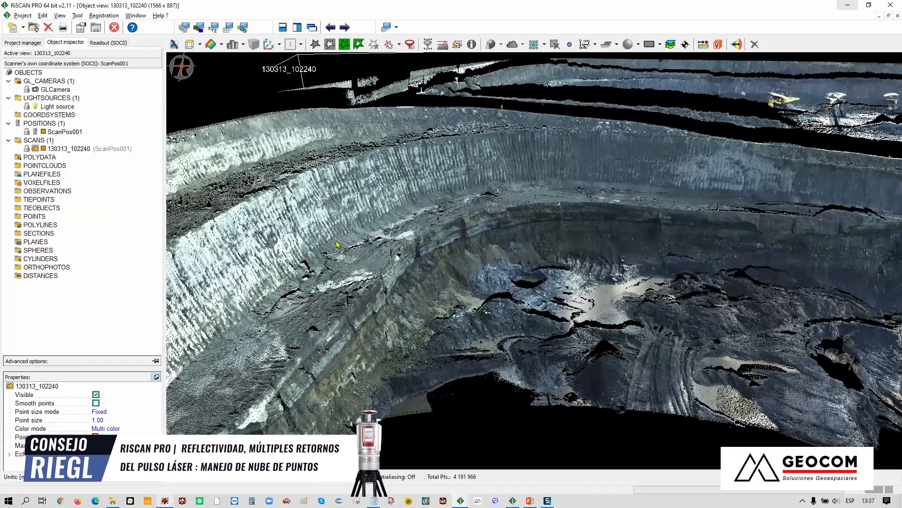
Step: Apply the Reflectance view type from -9.00 to 2.00 dB to the pit scan and bring the curved benches into view
click(222, 45)
click(255, 147)
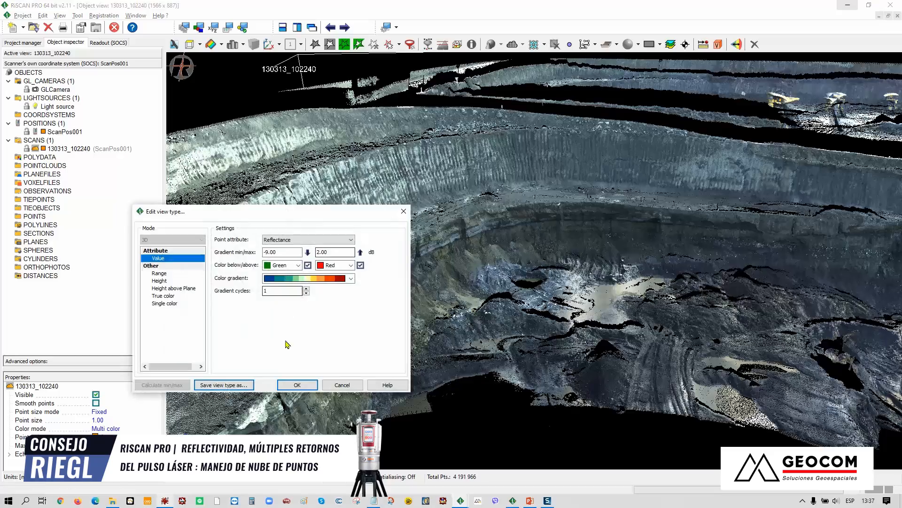
click(296, 384)
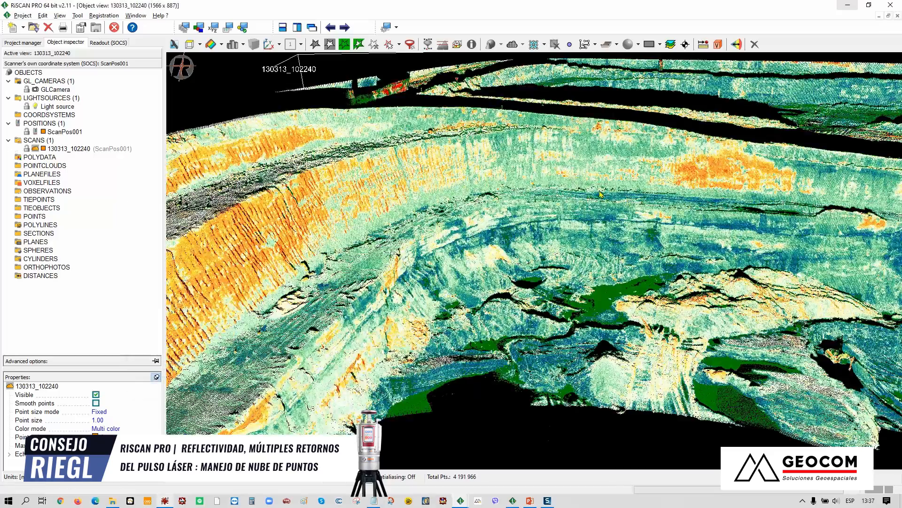
mouse_move(515, 173)
mouse_down()
mouse_move(580, 179)
mouse_move(532, 158)
mouse_move(581, 181)
mouse_move(513, 187)
mouse_up()
mouse_move(588, 202)
mouse_down()
mouse_move(548, 178)
mouse_move(577, 198)
mouse_up()
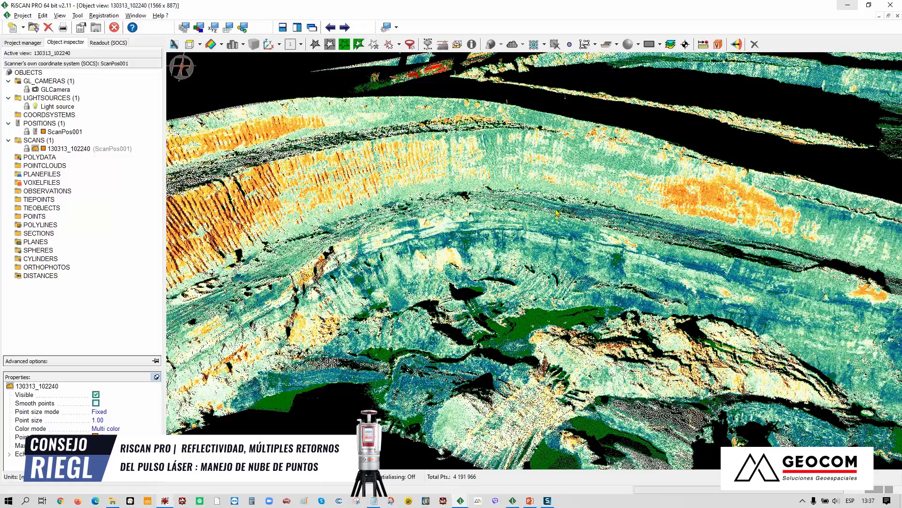
drag(494, 223, 441, 436)
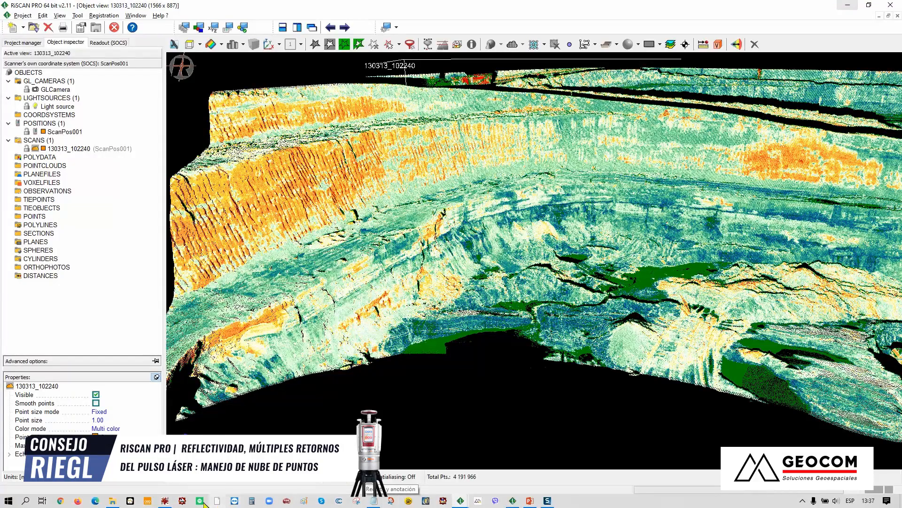
Step: Switch to the IrfanView panorama and examine the layered bench edge between the striped wall and the flooded pit floor
click(165, 500)
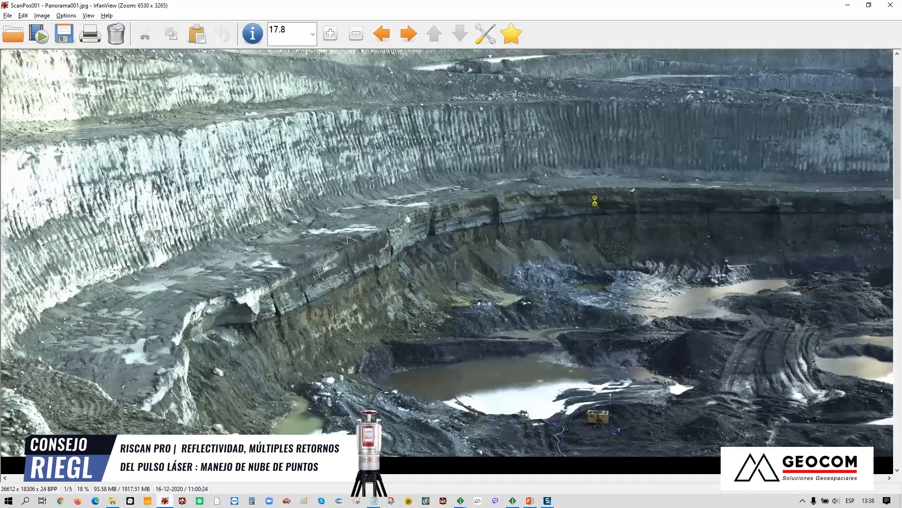
drag(262, 177, 624, 358)
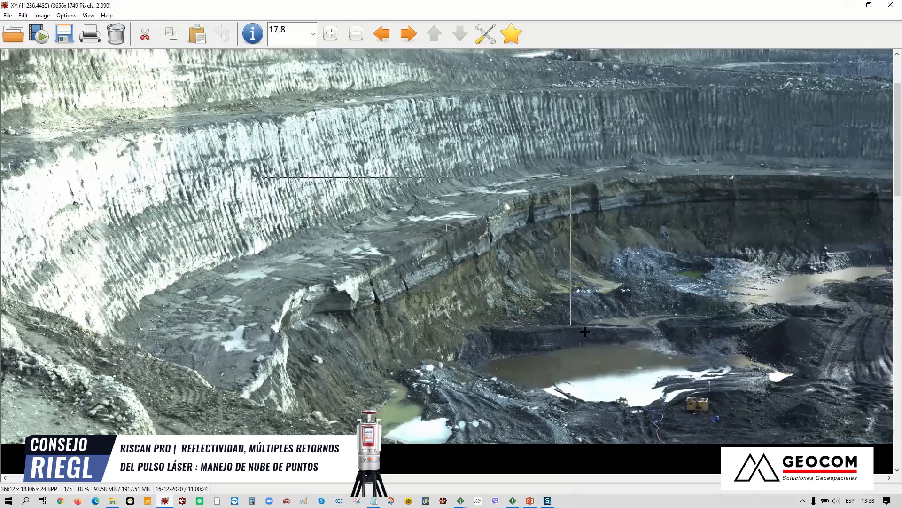
click(593, 339)
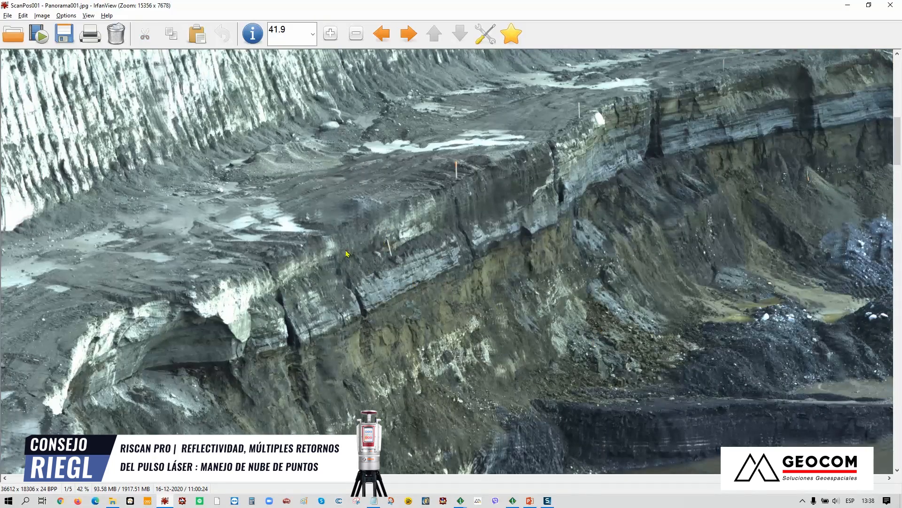
scroll(451, 263, down, 2)
right_drag(385, 252, 459, 200)
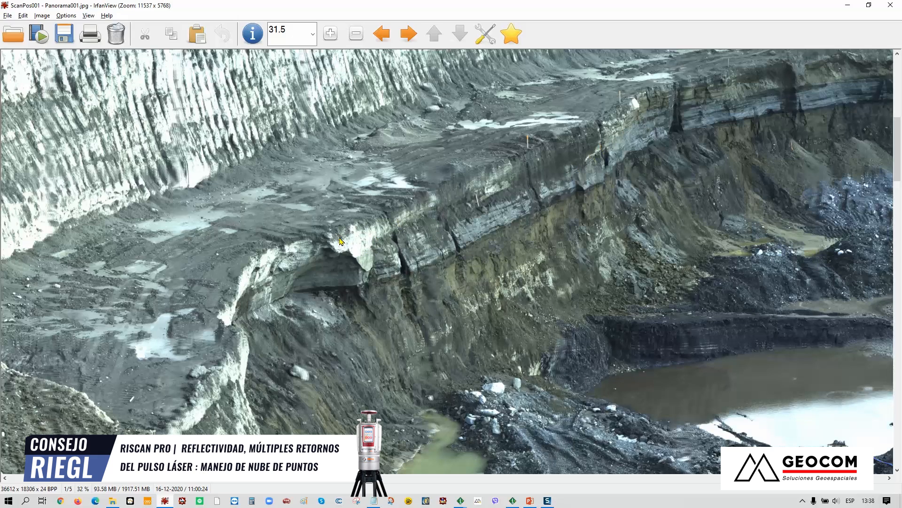
right_drag(560, 182, 512, 197)
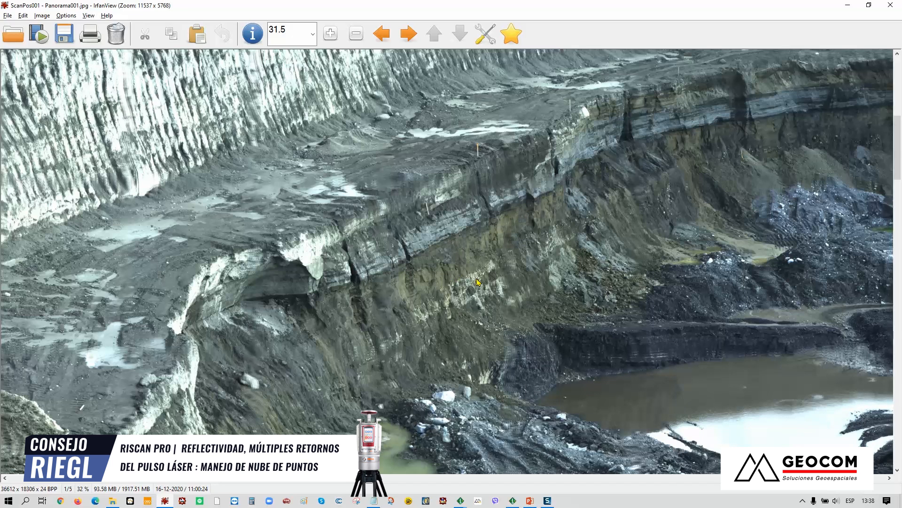
Step: Return to RiSCAN PRO and examine the reflectance along the same layered bench edge in the pit scan
click(848, 5)
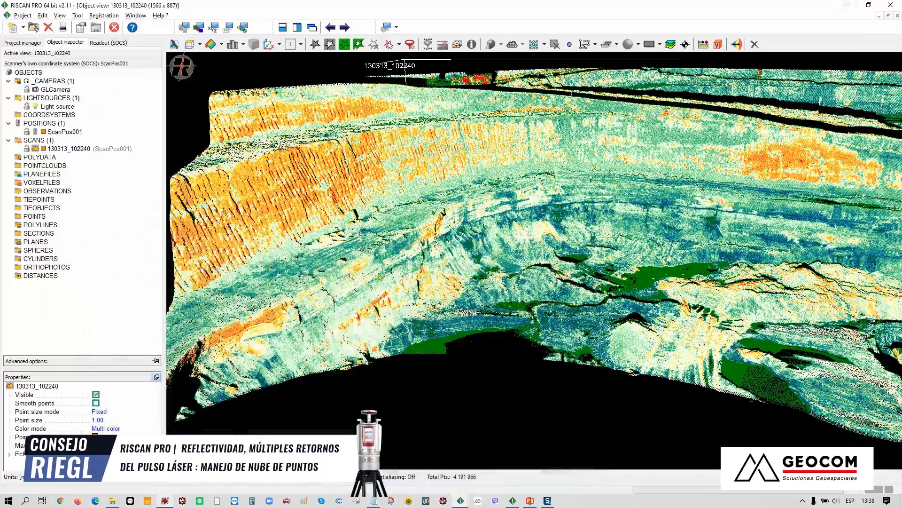
drag(558, 230, 504, 272)
scroll(536, 218, up, 5)
scroll(492, 252, up, 3)
scroll(611, 215, down, 5)
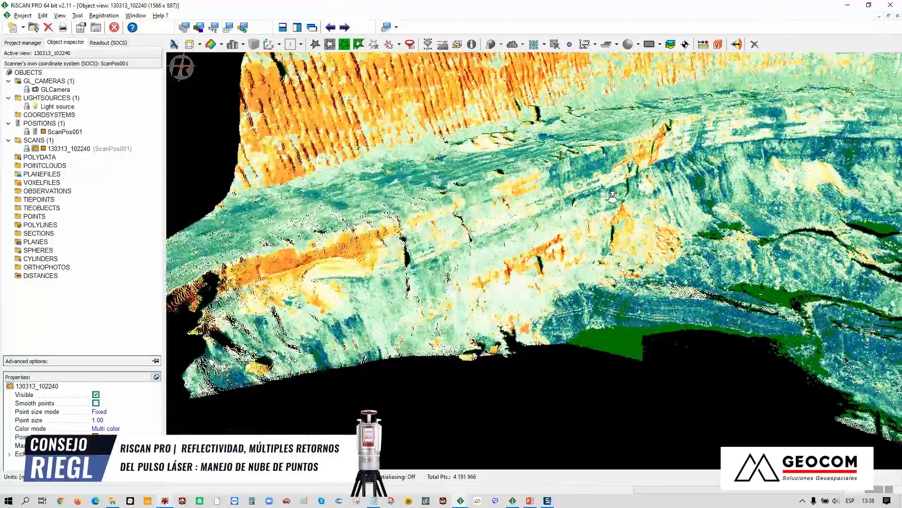
Step: Examine the reflectance layers in the central pit wall below the haul road and the orange patch above it
middle_drag(629, 197, 568, 199)
scroll(568, 204, up, 5)
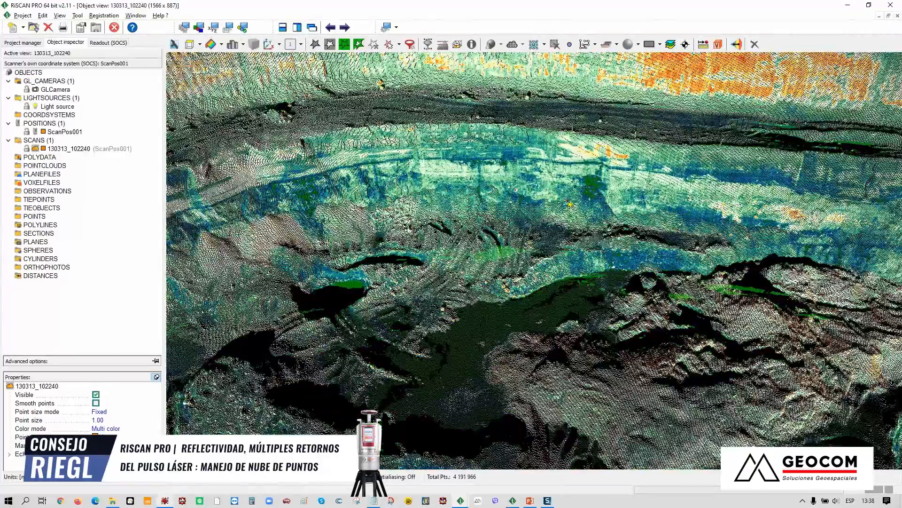
scroll(573, 202, up, 5)
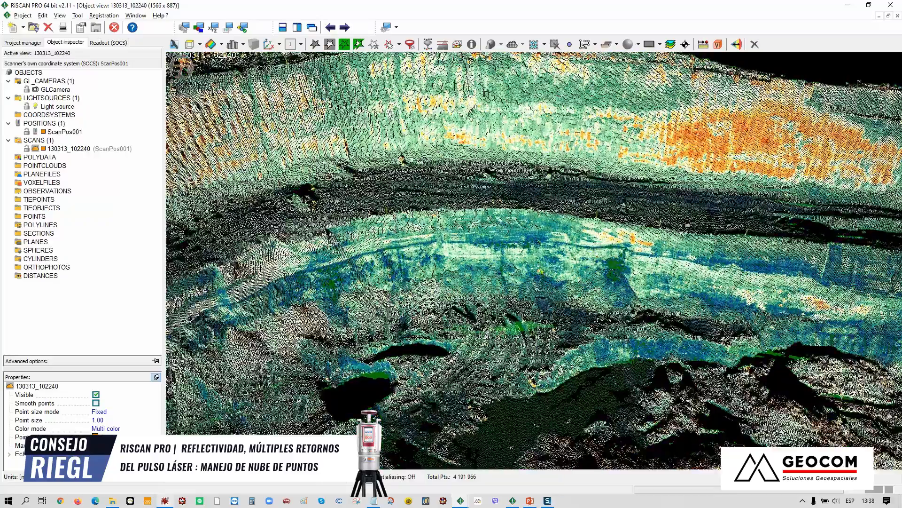
drag(540, 272, 569, 258)
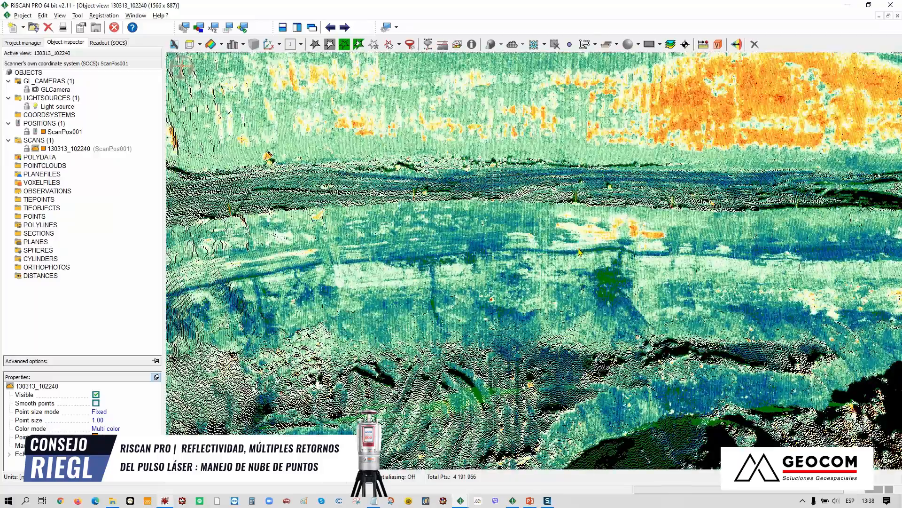
middle_drag(617, 221, 628, 270)
drag(627, 270, 624, 297)
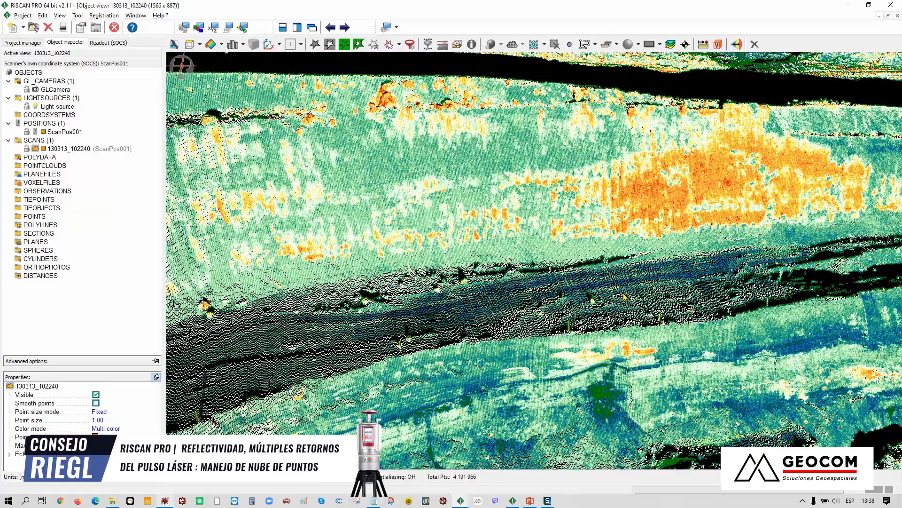
scroll(629, 282, down, 4)
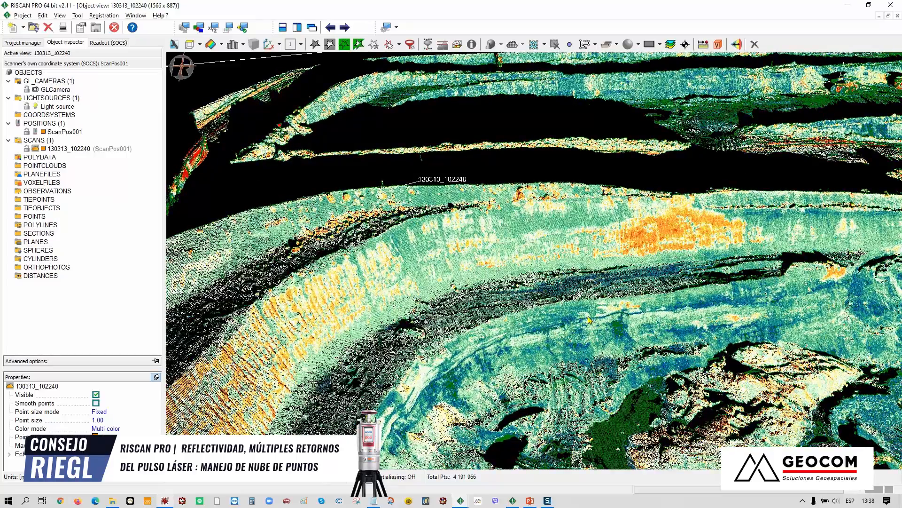
drag(592, 317, 570, 307)
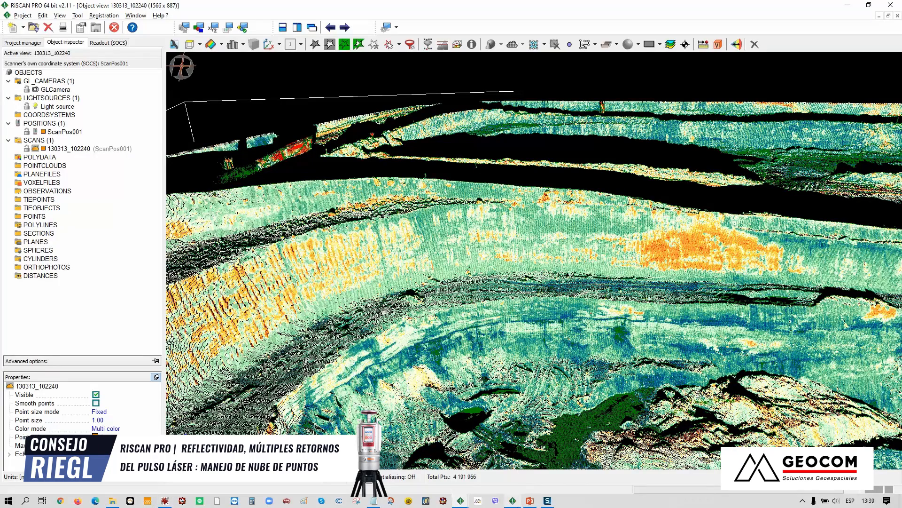
Step: Switch to the RiSCAN PRO window with scan 201022_100552 and bring the area around ScanPos002 into view
click(513, 502)
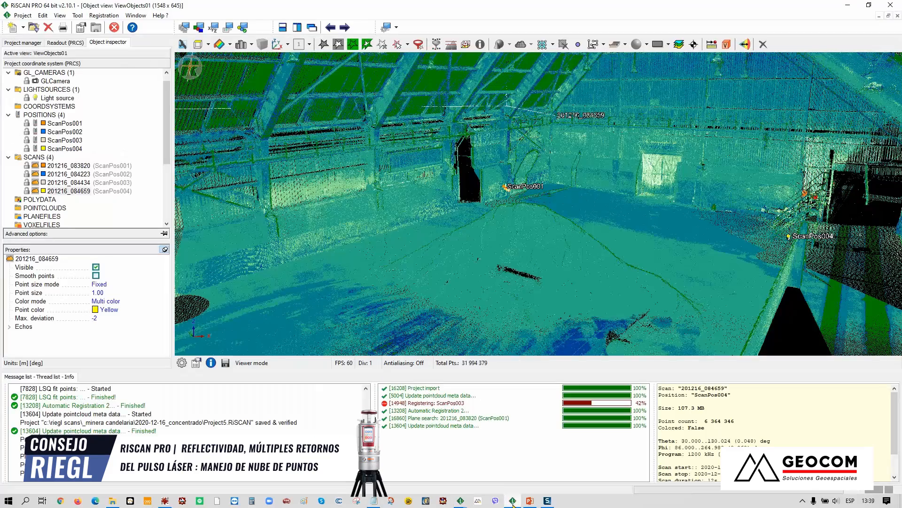
mouse_move(461, 501)
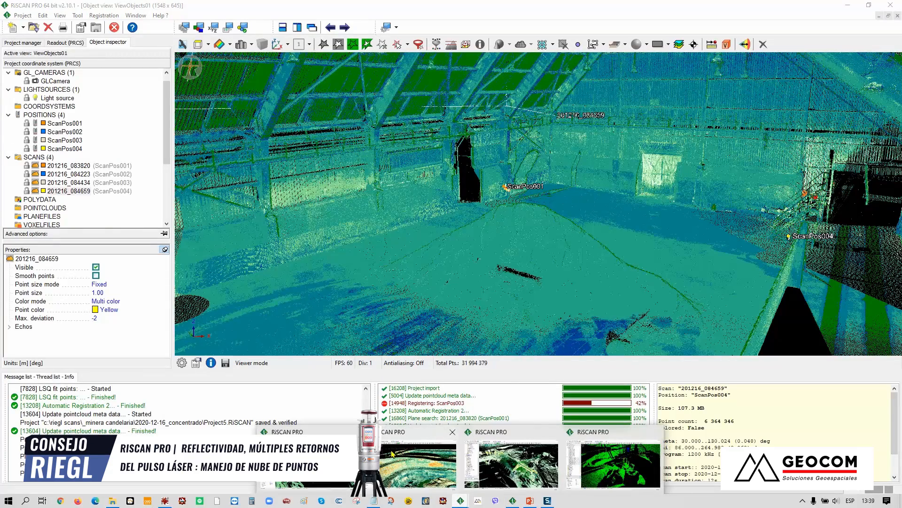
click(385, 431)
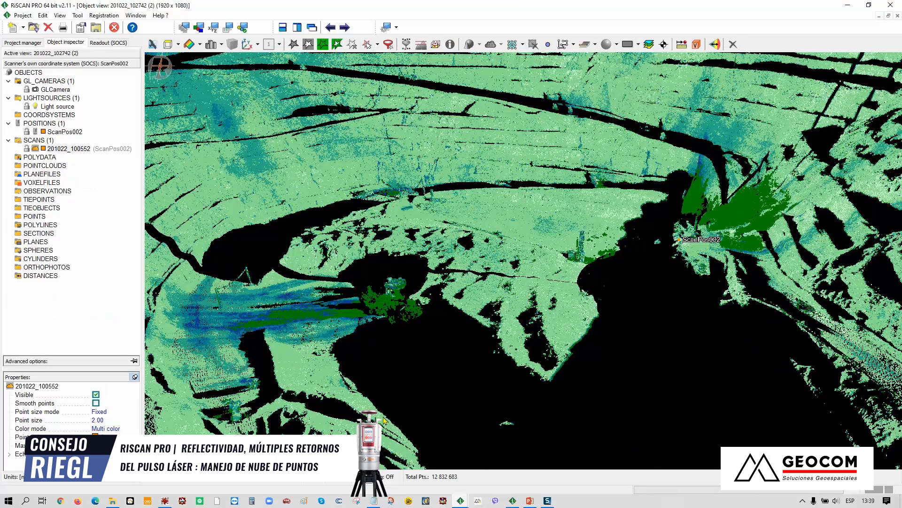
drag(585, 270, 535, 309)
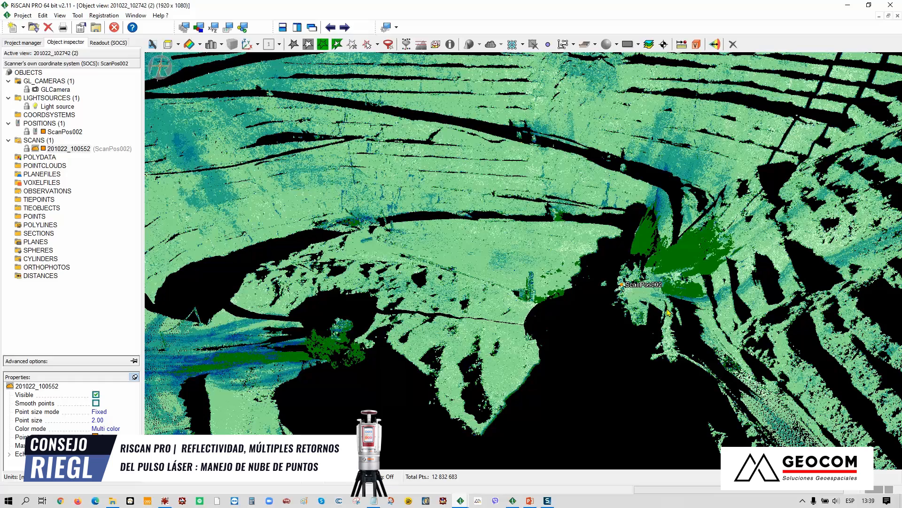
key(minus)
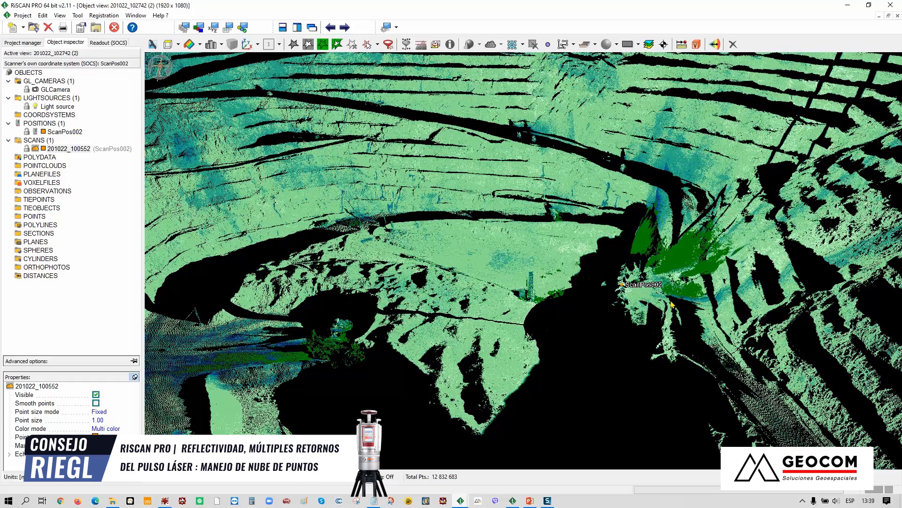
drag(647, 298, 691, 282)
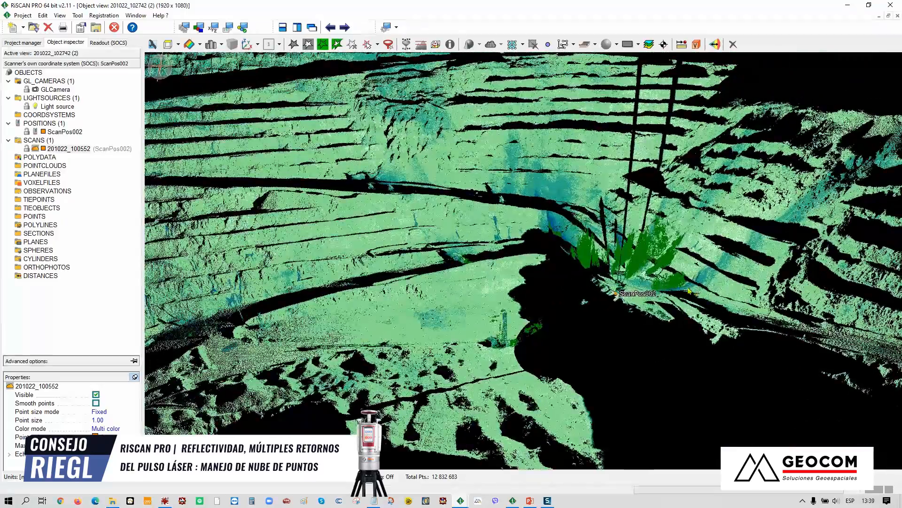
Step: Inspect the surroundings of scan position ScanPos002 up close, including the pickup truck and the two workers
scroll(602, 276, up, 6)
middle_drag(651, 231, 558, 232)
drag(567, 337, 606, 328)
scroll(583, 363, up, 5)
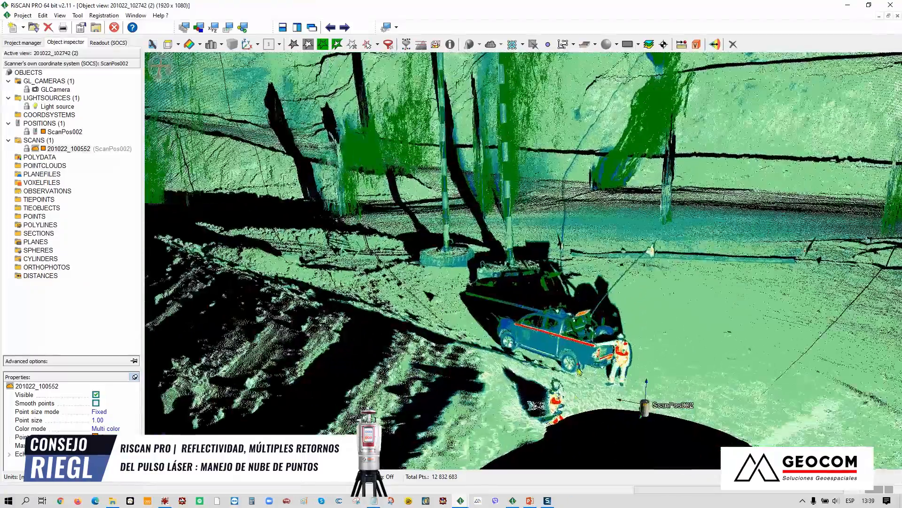
drag(647, 405, 647, 391)
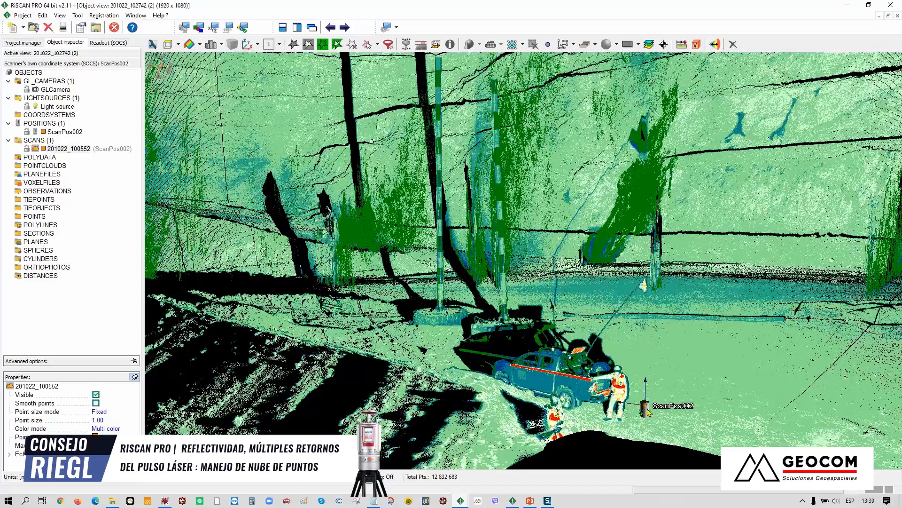
drag(647, 409, 630, 412)
right_drag(619, 414, 654, 333)
middle_drag(654, 332, 592, 319)
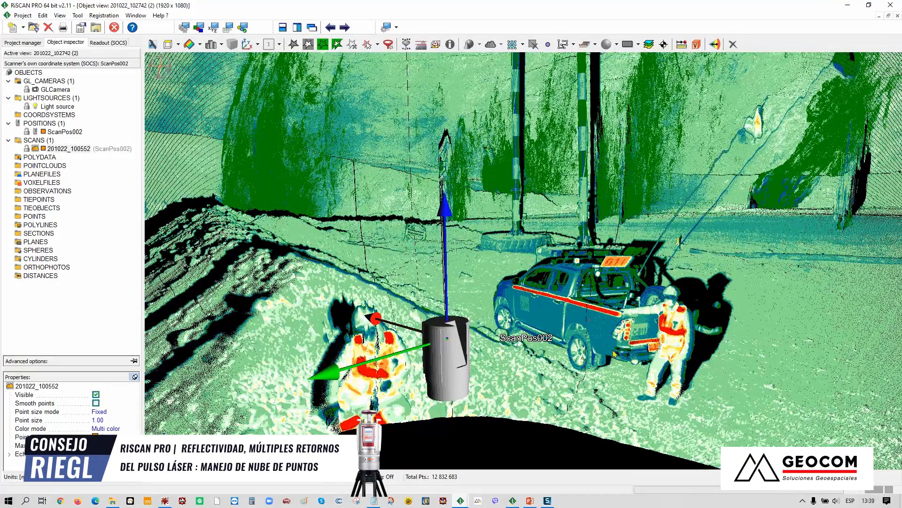
Step: Examine the reflectance of the pickup's stripes, sign and plate and of the worker's safety clothing from several angles
drag(682, 337, 545, 297)
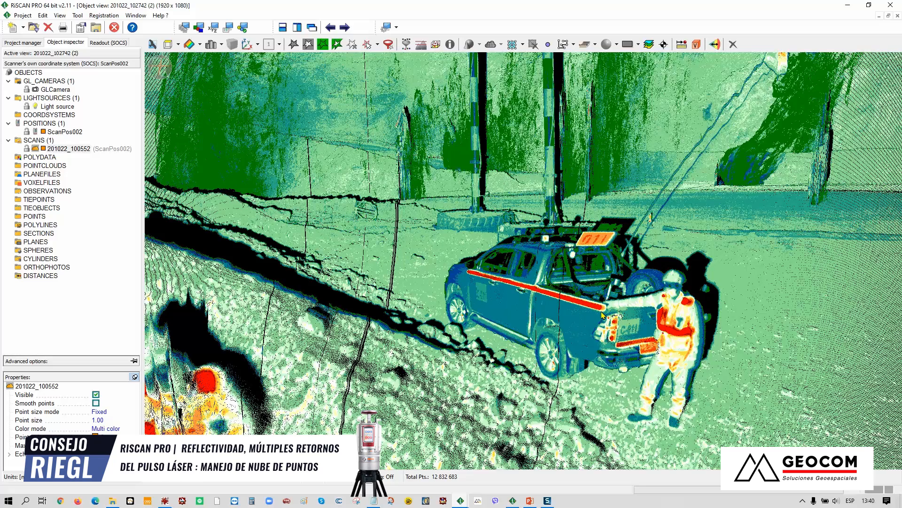
drag(669, 325, 700, 322)
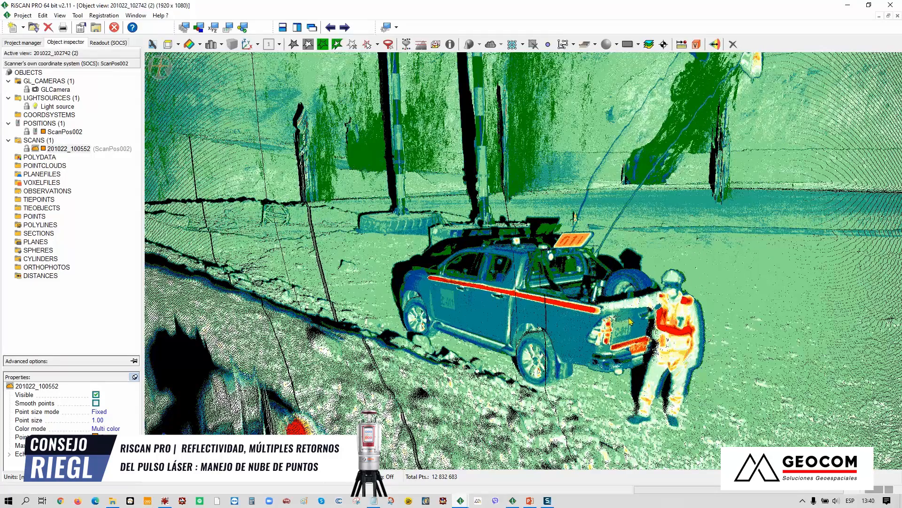
drag(641, 355, 626, 352)
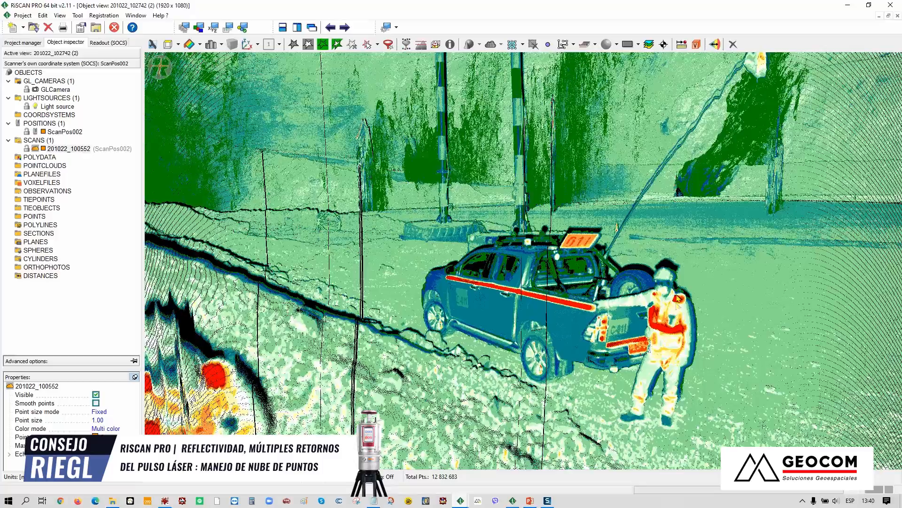
scroll(677, 305, up, 3)
scroll(675, 301, down, 2)
mouse_move(675, 323)
mouse_down()
mouse_move(670, 332)
mouse_move(666, 326)
mouse_up()
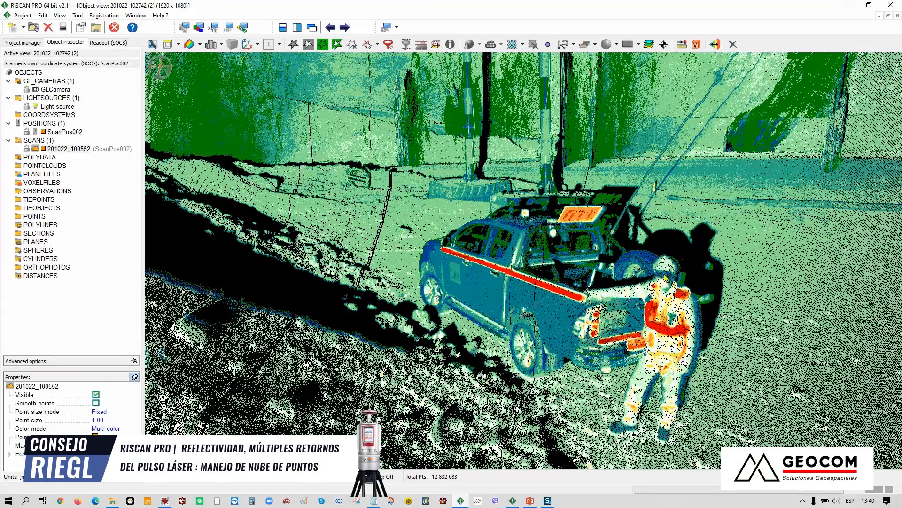
drag(668, 279, 675, 281)
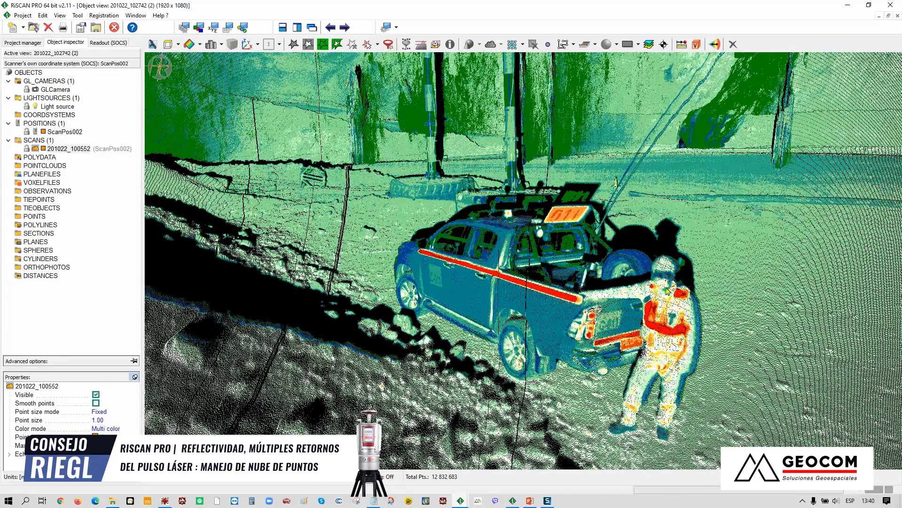
scroll(671, 286, down, 5)
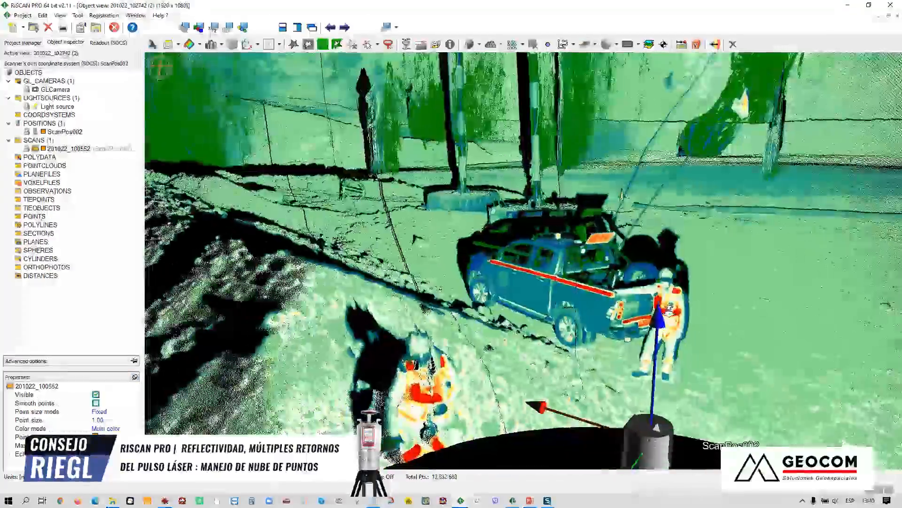
Step: Survey the wider surroundings of ScanPos002, including the two poles and the vegetation in front of the pit wall
middle_drag(659, 317, 646, 365)
drag(572, 310, 556, 241)
scroll(546, 267, down, 6)
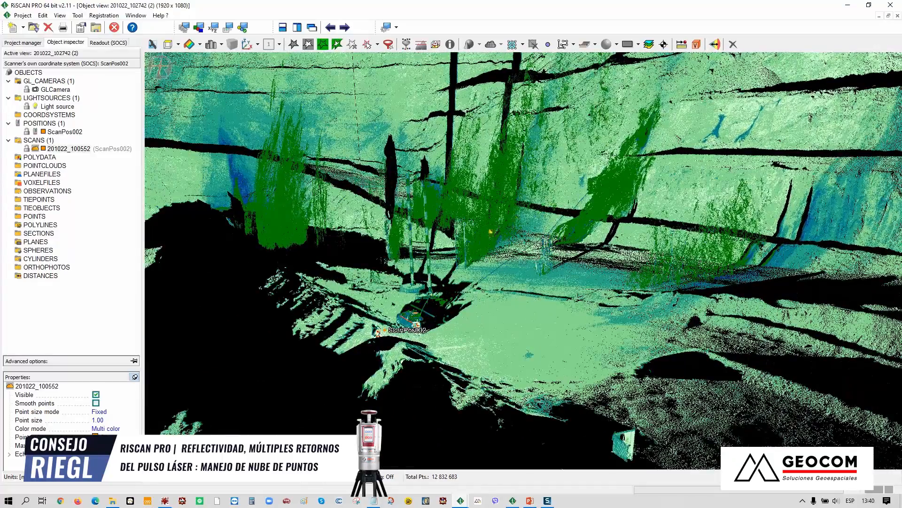
middle_drag(458, 245, 573, 326)
drag(574, 327, 563, 342)
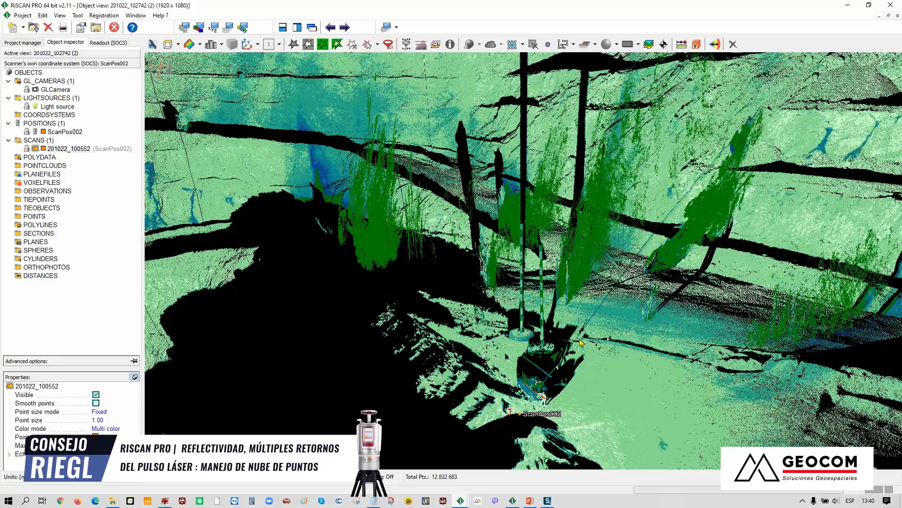
drag(561, 349, 590, 320)
scroll(588, 311, up, 6)
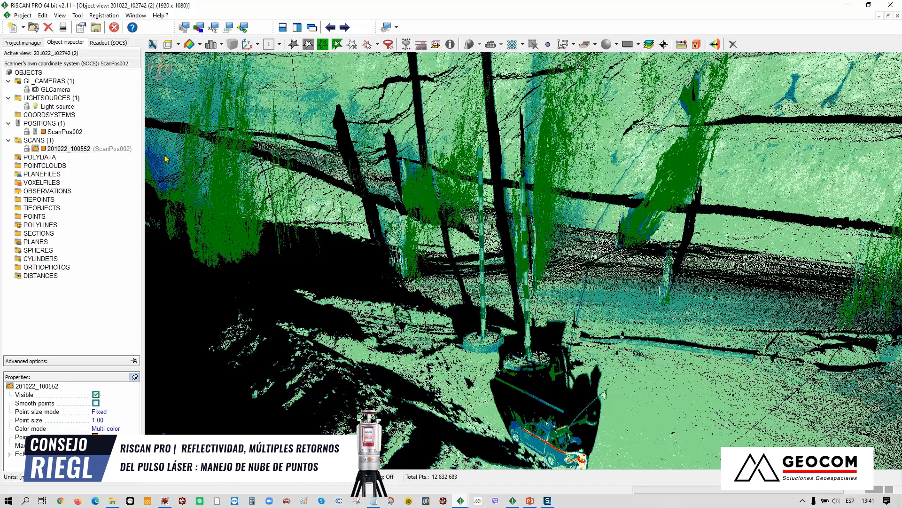
Step: Compare scan 201022_100552 in single color and echo modes, returning it to multi color display
click(70, 150)
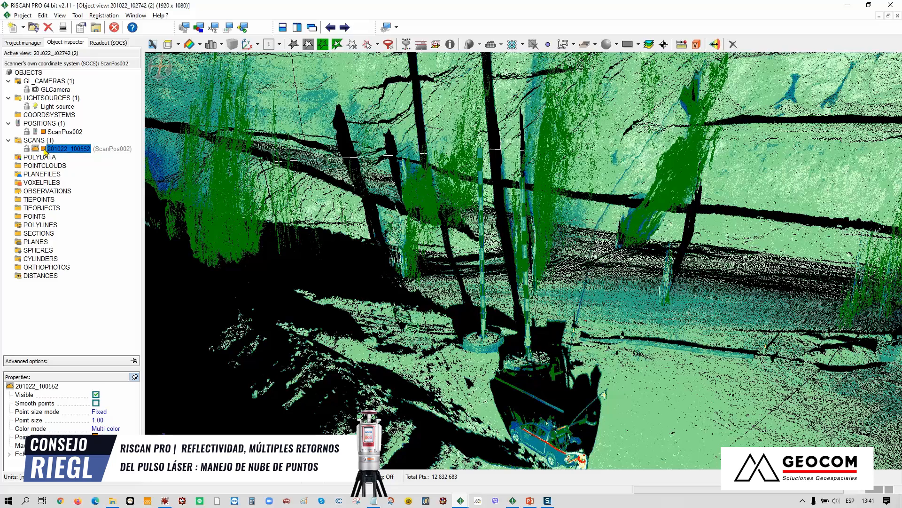
click(44, 149)
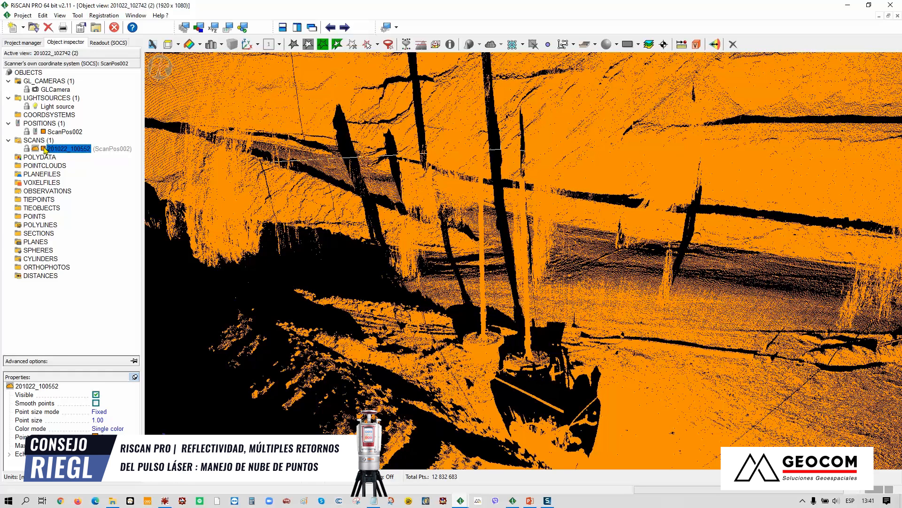
click(44, 149)
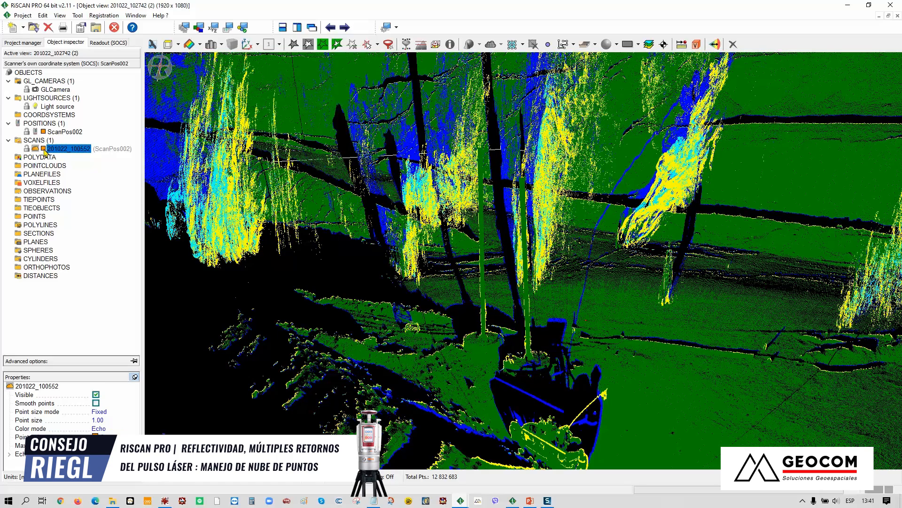
click(43, 149)
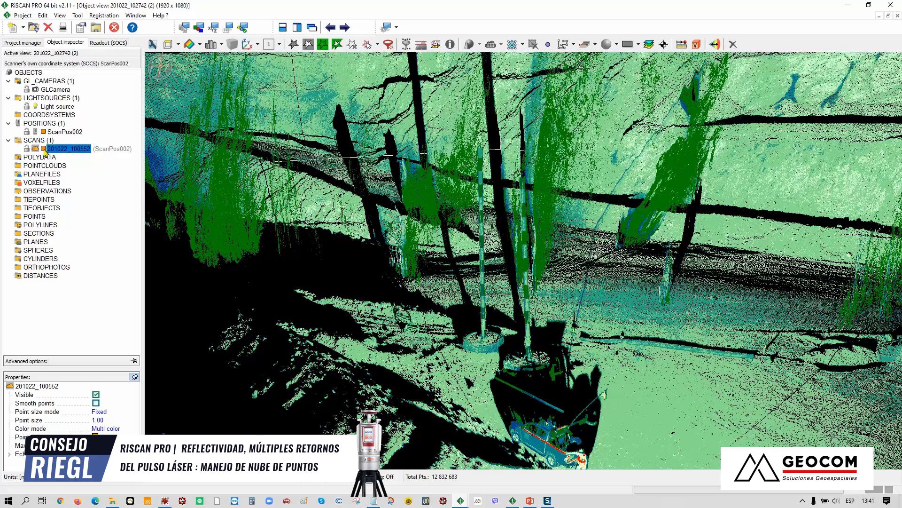
Step: Set the maximum of the scan's reflectance color gradient to 5 dB
right_click(81, 151)
click(113, 155)
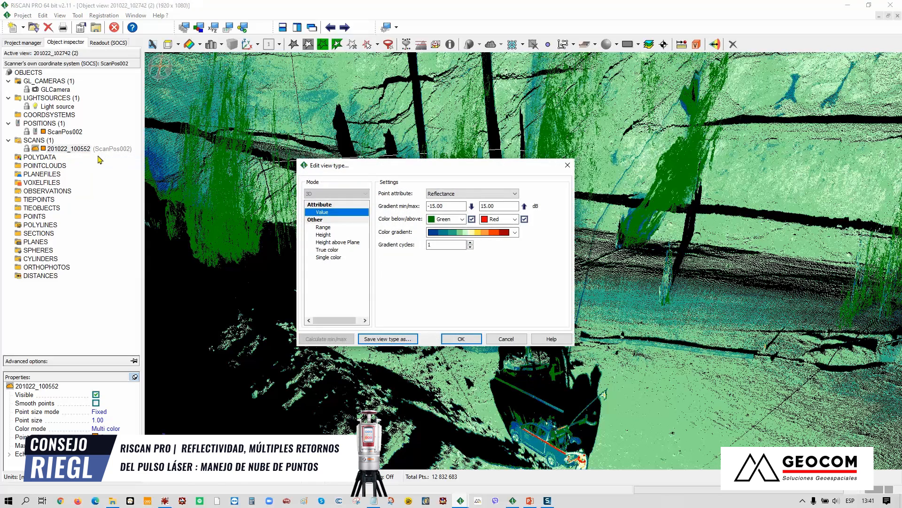
click(441, 207)
key(Tab)
drag(502, 207, 472, 210)
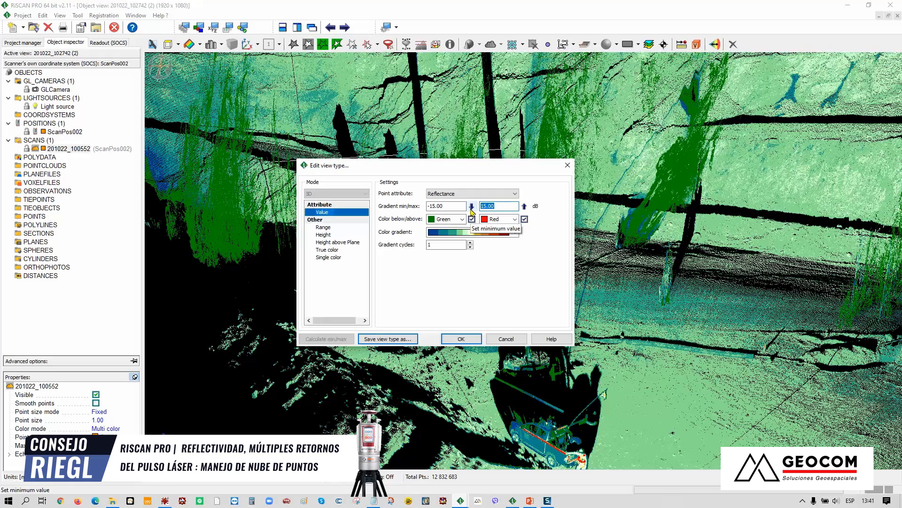
click(472, 338)
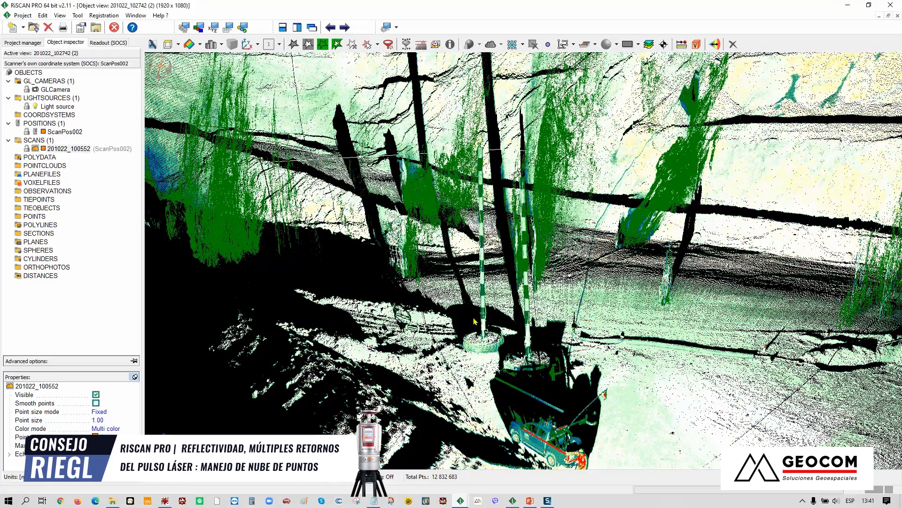
Step: Readjust the gradient limits of the scan's reflectance view type and apply them to the point cloud
right_click(79, 149)
click(105, 156)
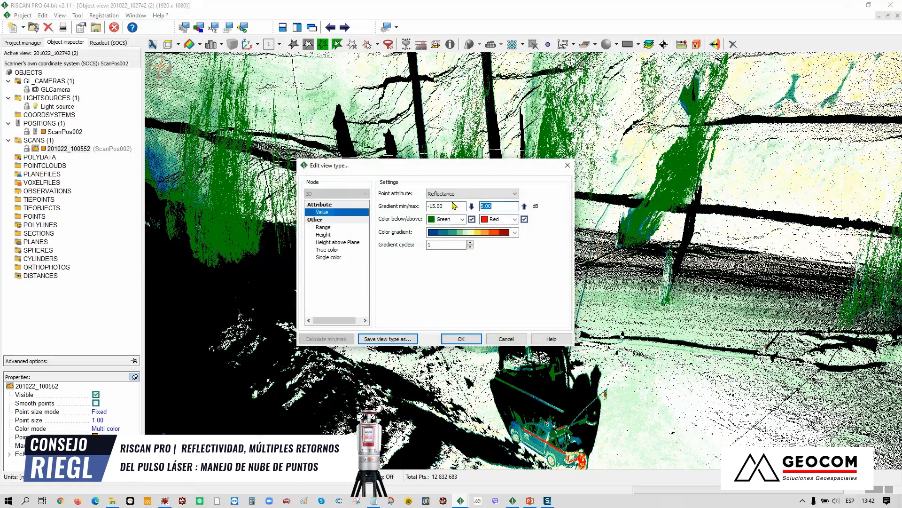
click(461, 338)
drag(540, 226, 579, 228)
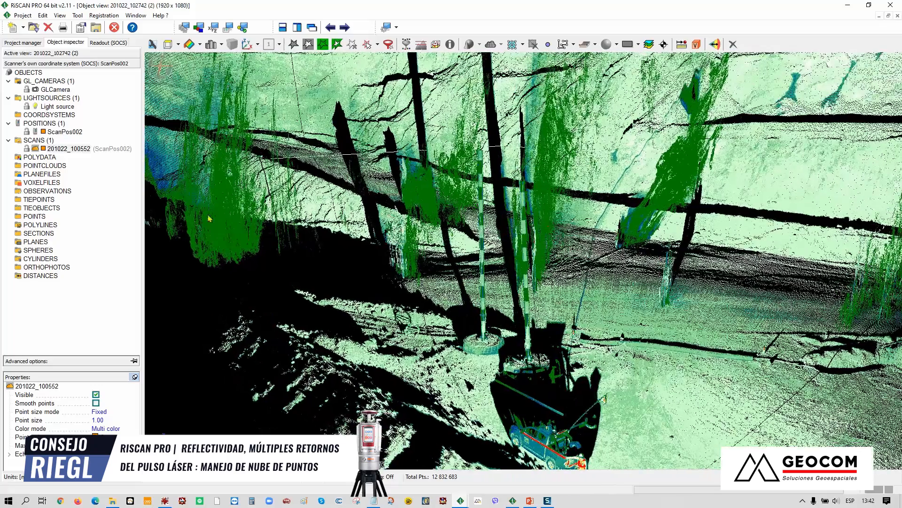
Step: Color scan 201022_100552 by echo and expand its echo classes in the properties
click(43, 149)
click(43, 150)
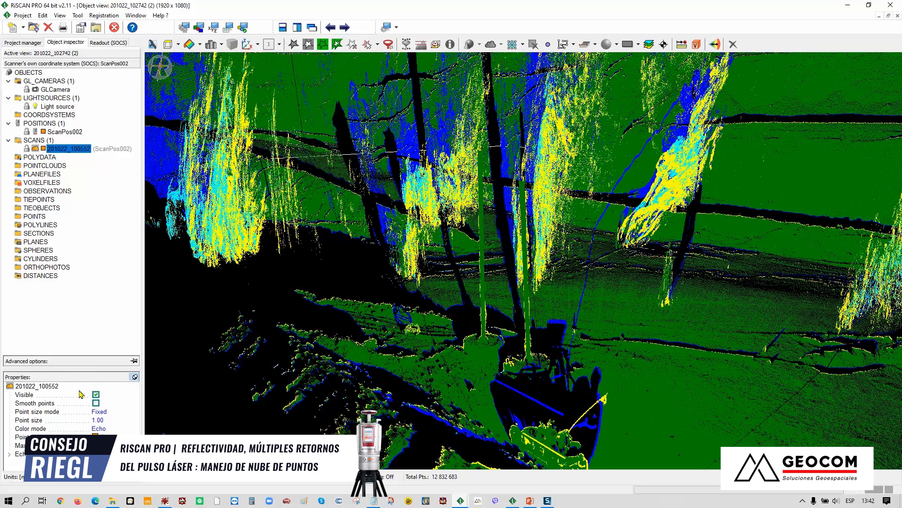
click(9, 455)
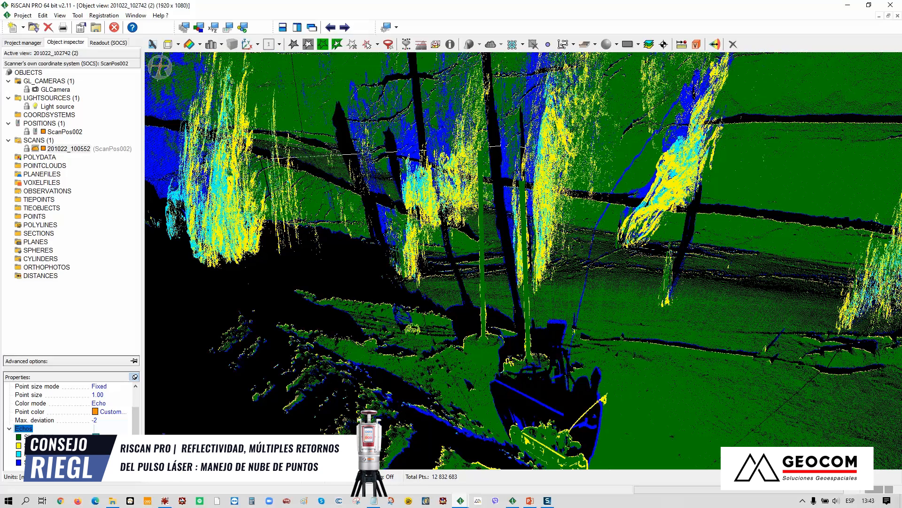
Step: Examine the echo colors of the vegetation between ScanPos002 and the pit wall
mouse_move(509, 357)
mouse_down()
mouse_move(558, 423)
mouse_move(527, 360)
mouse_move(501, 349)
mouse_move(411, 379)
mouse_up()
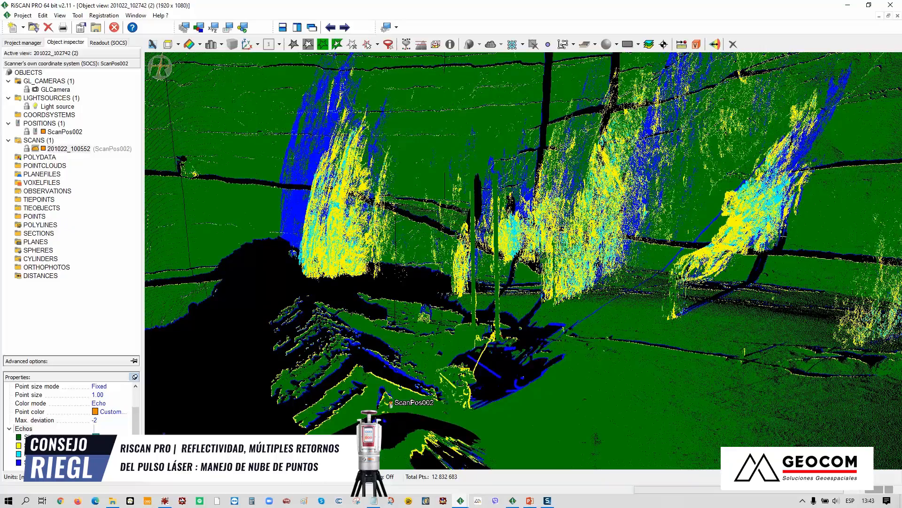
scroll(544, 244, up, 2)
scroll(544, 244, up, 5)
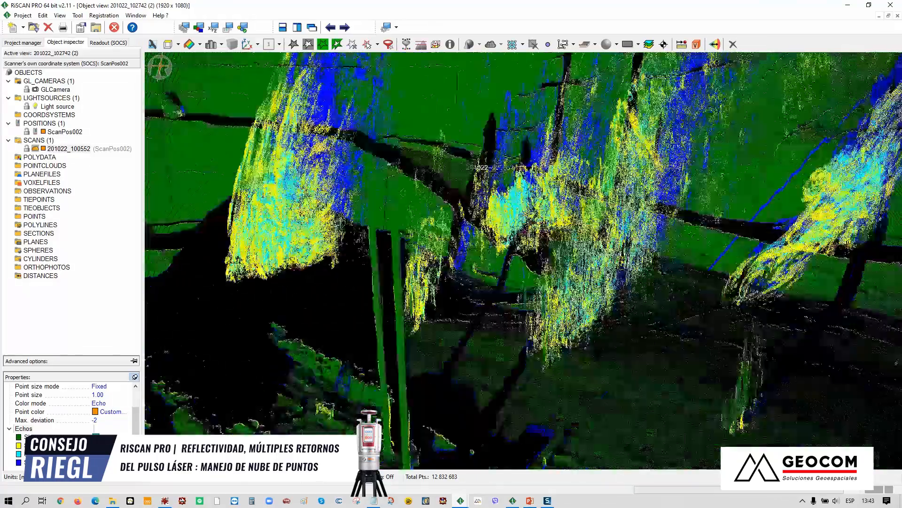
drag(618, 281, 611, 325)
drag(623, 247, 732, 190)
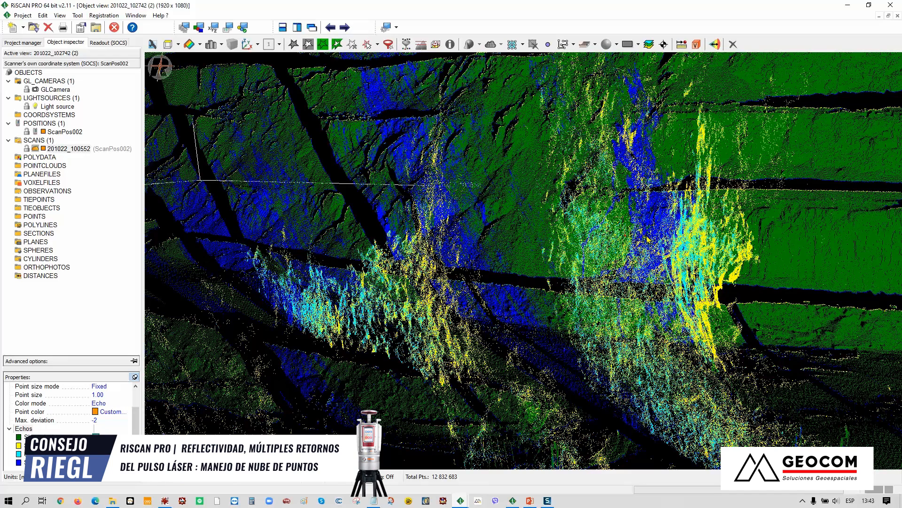
Step: Increase the scan's point size to 2.00 and inspect the blue echoes on the pit wall behind the vegetation
drag(444, 193, 505, 143)
key(plus)
middle_drag(505, 142, 538, 294)
drag(538, 294, 572, 228)
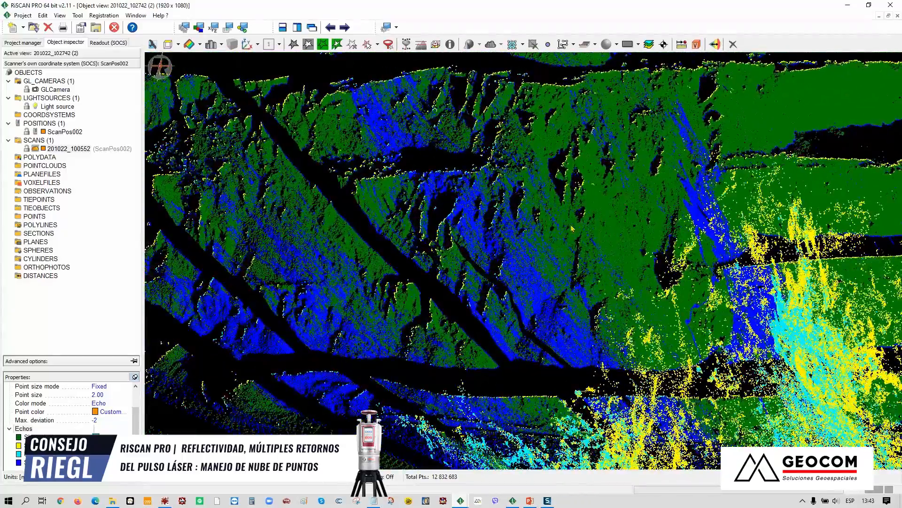
scroll(539, 226, up, 4)
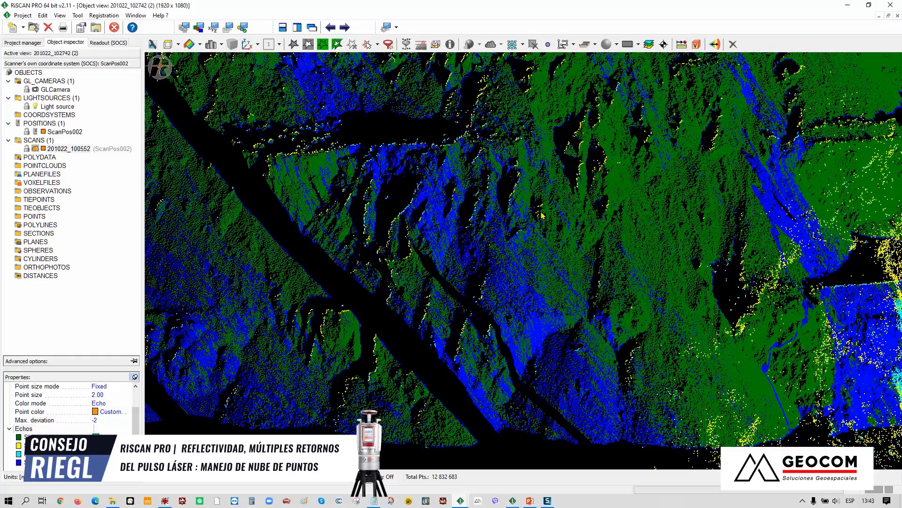
drag(531, 215, 688, 416)
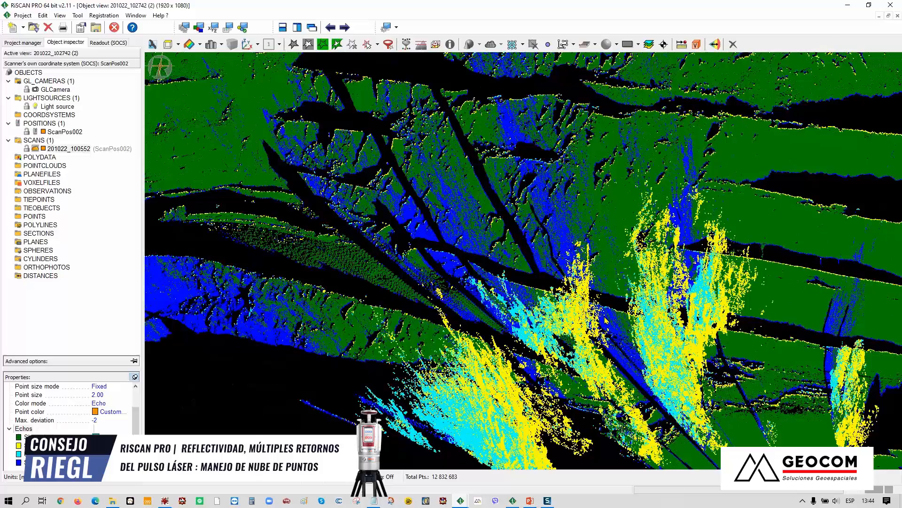
Step: Compare the yellow and cyan vegetation echoes with the blue patches on the wall from several angles
drag(664, 316, 432, 324)
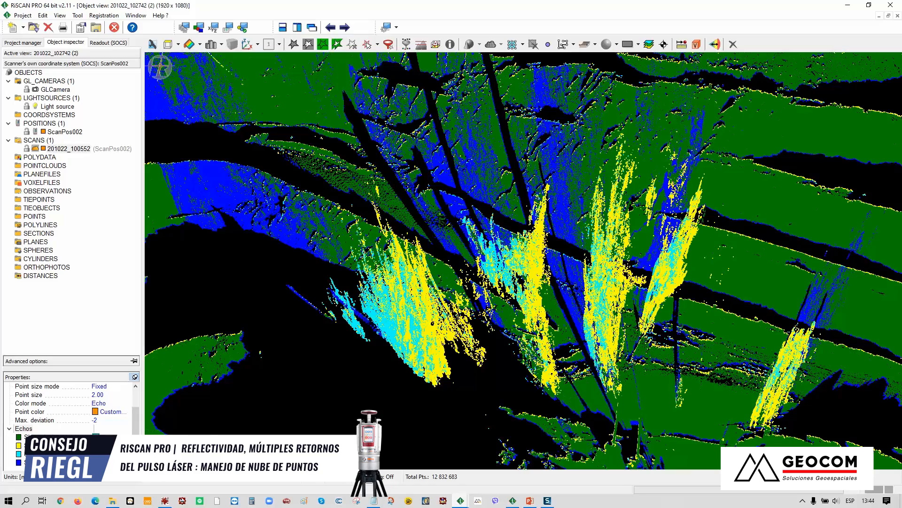
drag(575, 291, 661, 306)
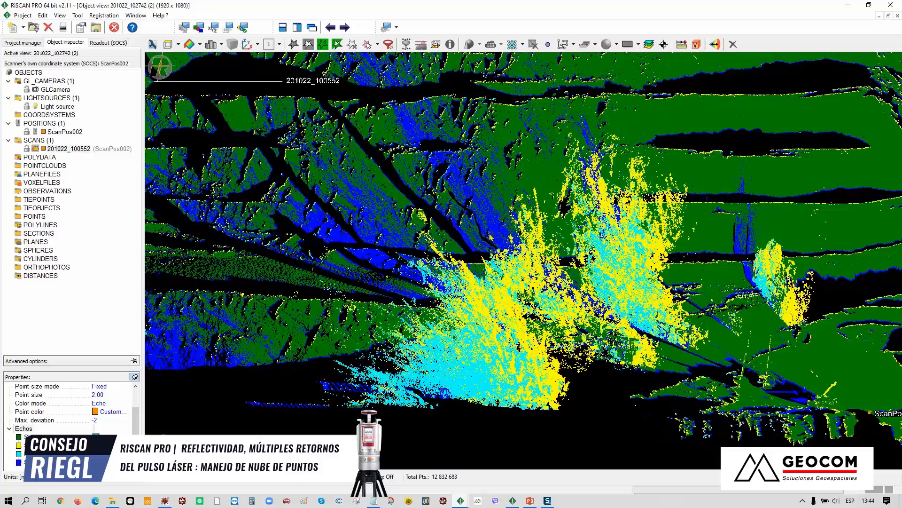
scroll(475, 199, up, 10)
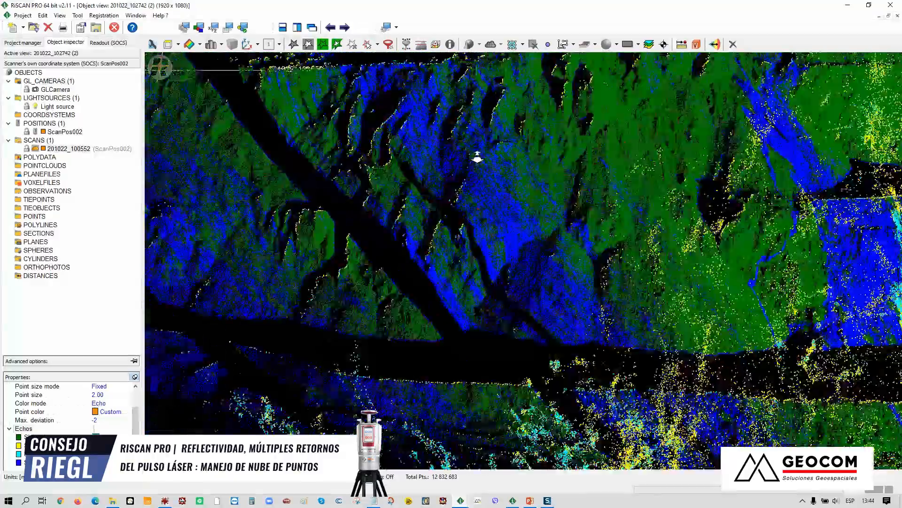
drag(497, 139, 422, 193)
right_drag(469, 171, 474, 242)
drag(468, 304, 499, 271)
drag(454, 327, 579, 206)
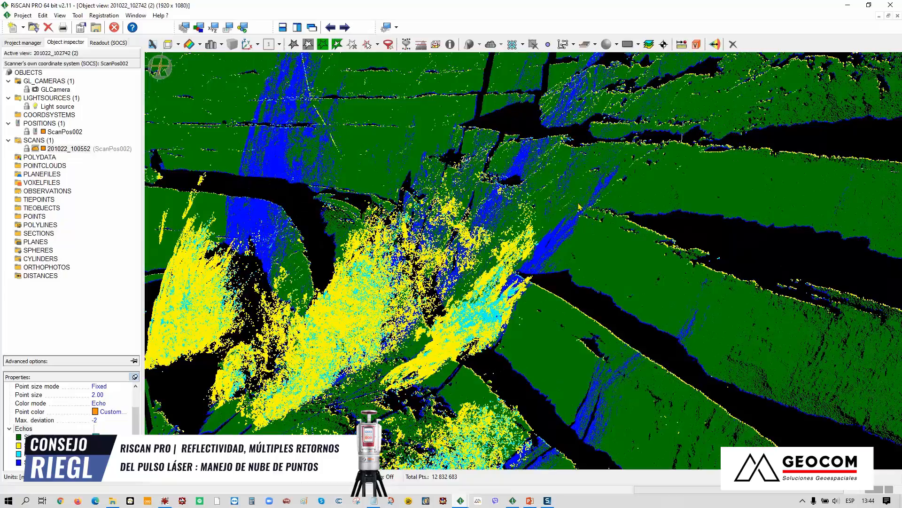
Step: Examine the blue echo strip beside the vegetation up close and relate it to the whole area around ScanPos002
drag(683, 130, 508, 325)
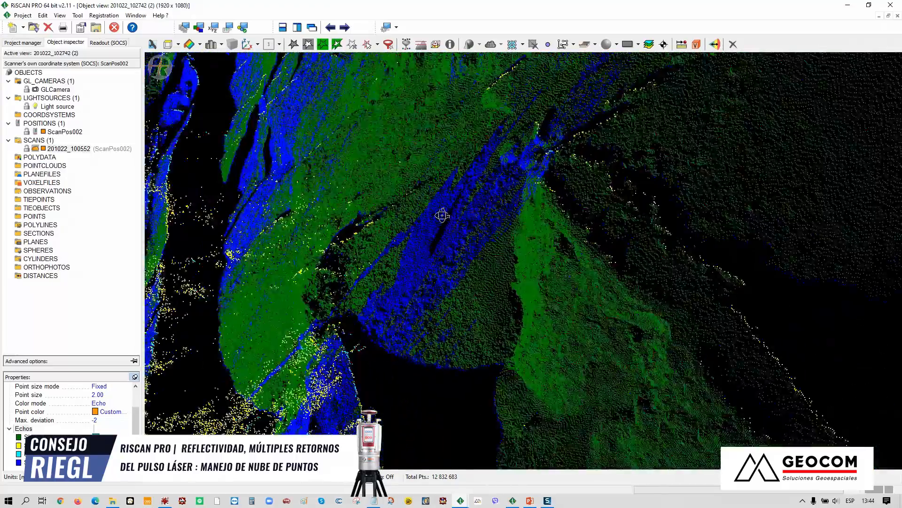
drag(442, 215, 513, 236)
middle_drag(513, 237, 533, 308)
drag(587, 320, 548, 332)
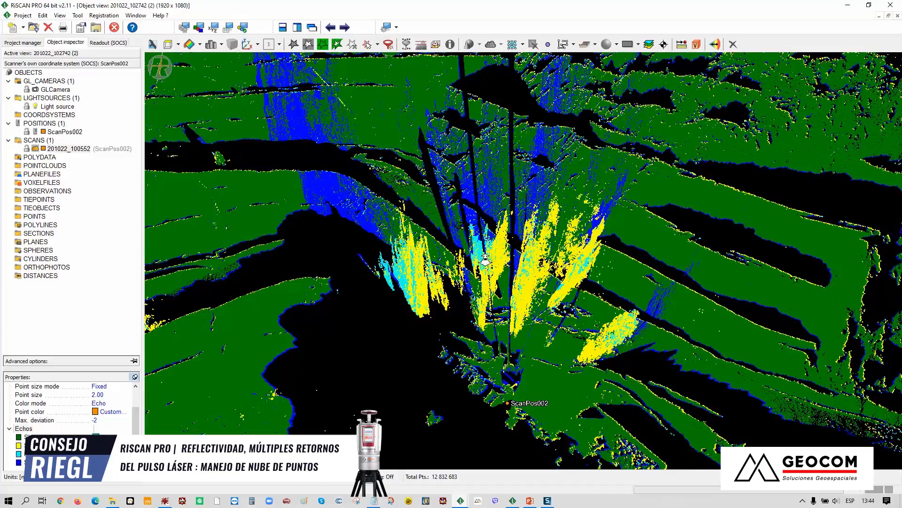
middle_drag(485, 261, 492, 286)
drag(493, 285, 580, 288)
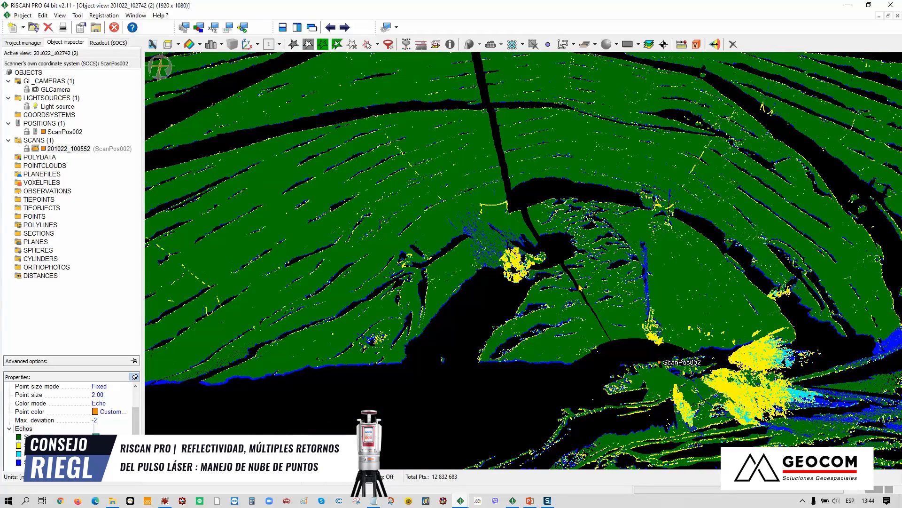
Step: Inspect the isolated clump of yellow echoes and the blue echoes scattered on the ground behind it
middle_drag(507, 273, 522, 206)
drag(524, 211, 567, 210)
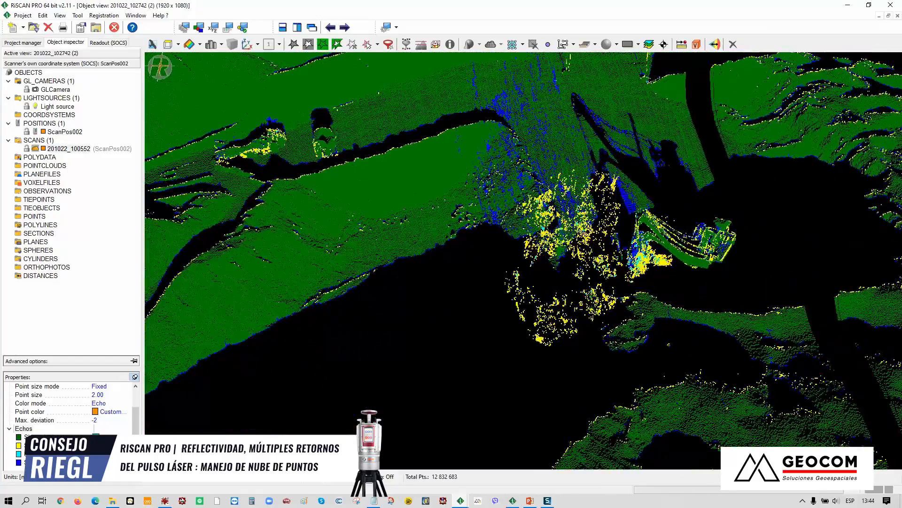
middle_drag(568, 211, 577, 280)
scroll(568, 213, up, 5)
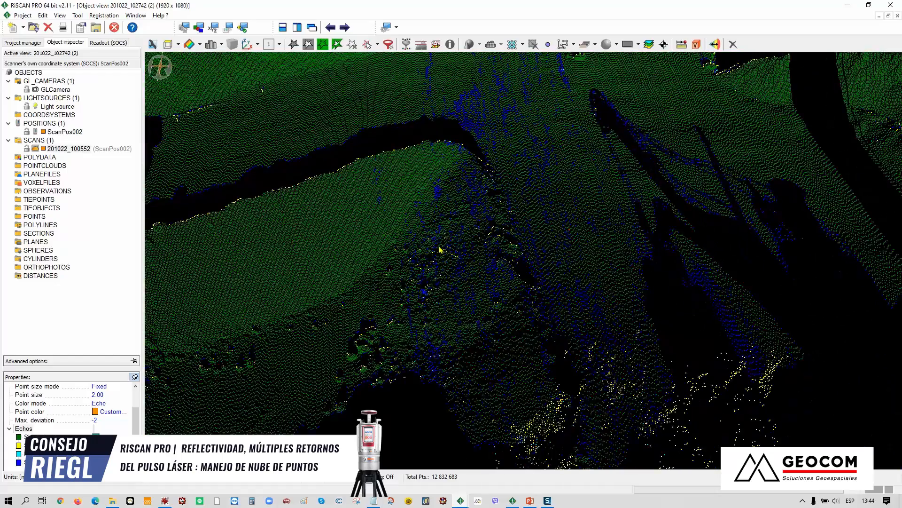
drag(518, 164, 531, 195)
scroll(543, 206, down, 12)
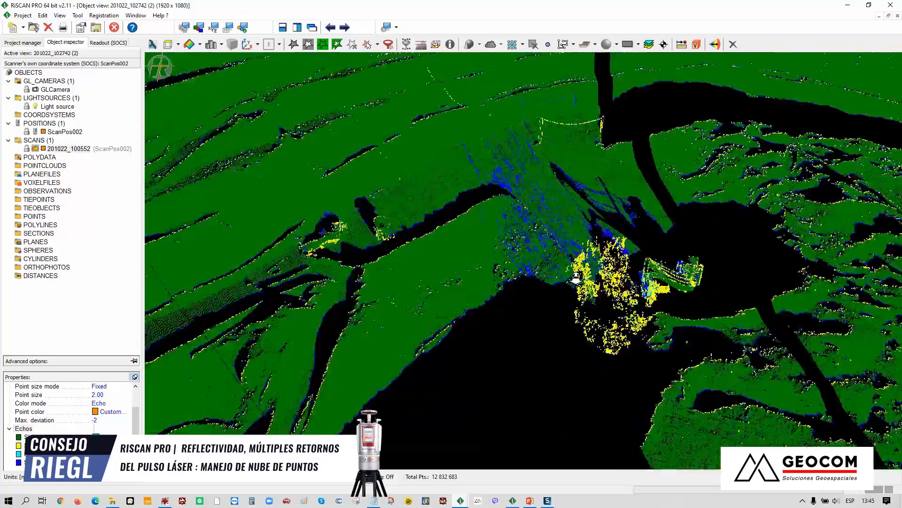
Step: Bring the two poles near ScanPos002 and their round base into close view
drag(544, 206, 719, 314)
scroll(696, 344, up, 6)
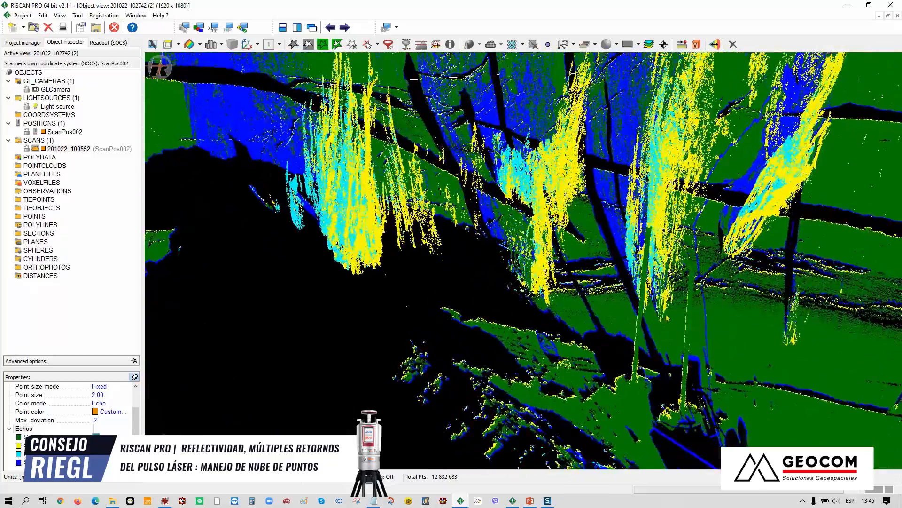
drag(643, 321, 677, 285)
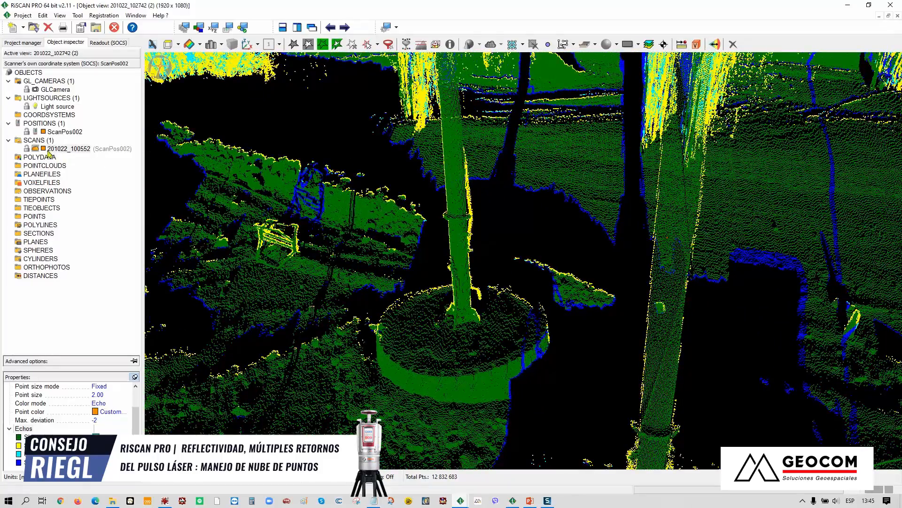
Step: Restore scan 201022_100552 to visible echo coloring and examine the echoes along the edges of the pole
click(46, 149)
drag(439, 168, 441, 257)
click(42, 149)
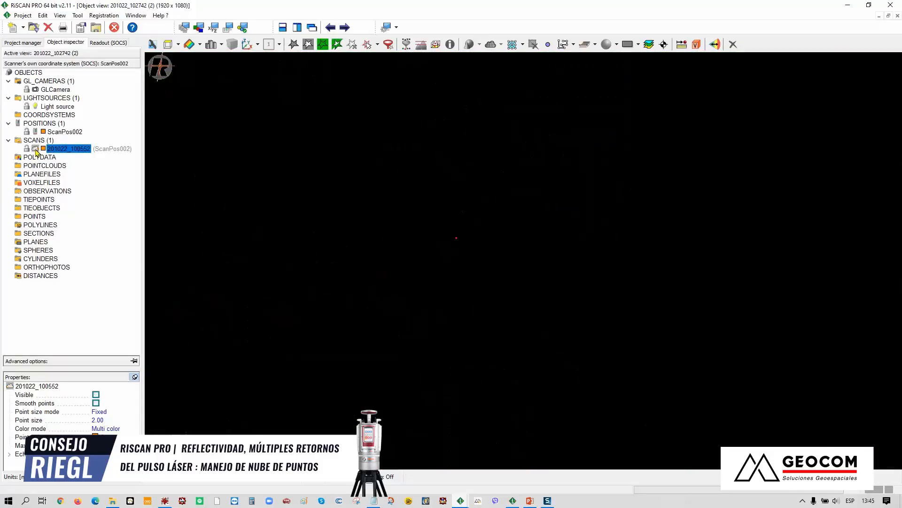
click(42, 150)
drag(406, 231, 447, 228)
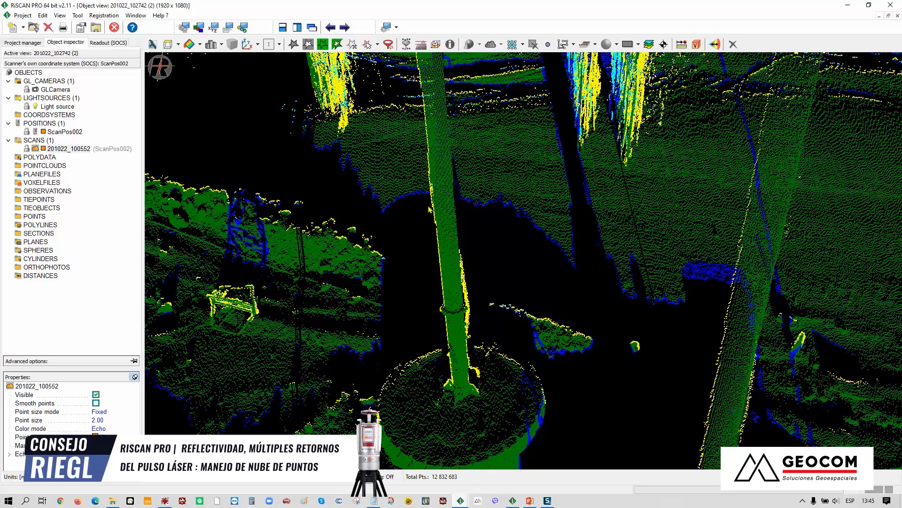
mouse_move(433, 176)
mouse_down()
mouse_move(429, 151)
mouse_move(446, 167)
mouse_up()
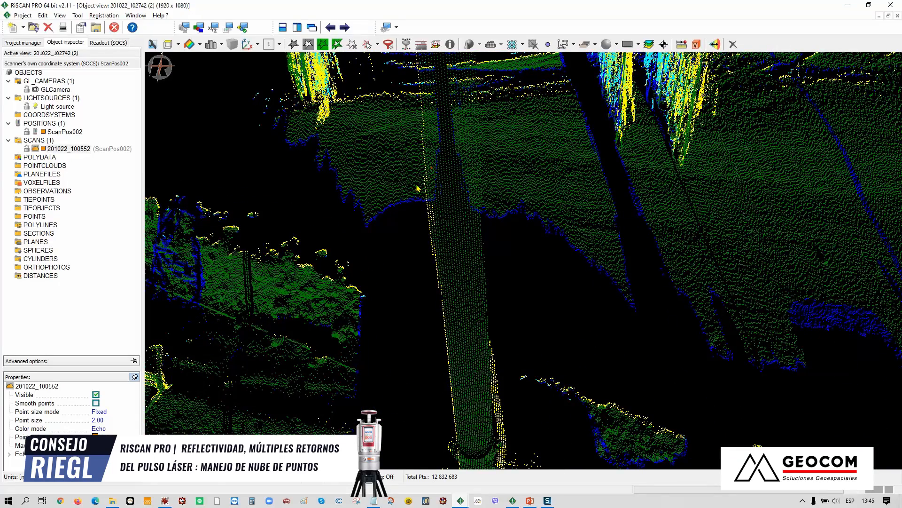
Step: Examine the yellow echoes along the pole's edges in relation to the vegetation and ground around ScanPos002
drag(423, 167, 527, 186)
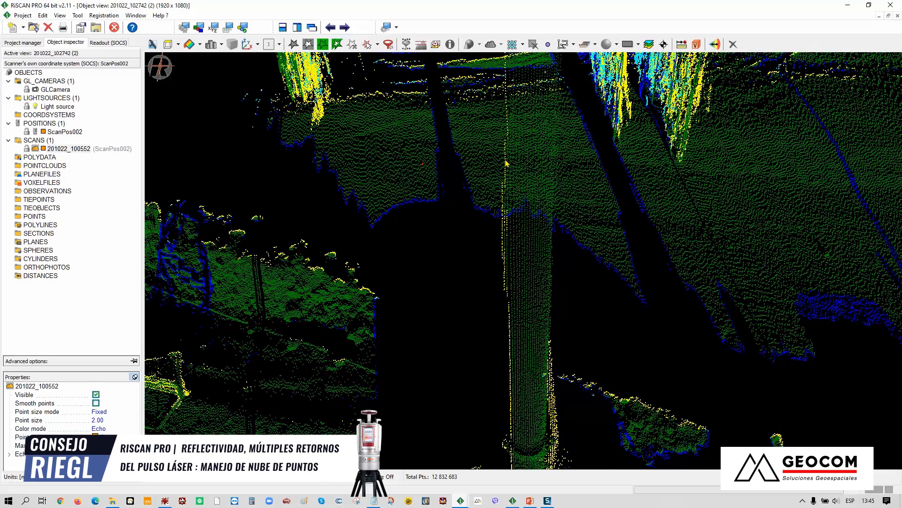
scroll(507, 158, down, 6)
scroll(453, 72, up, 6)
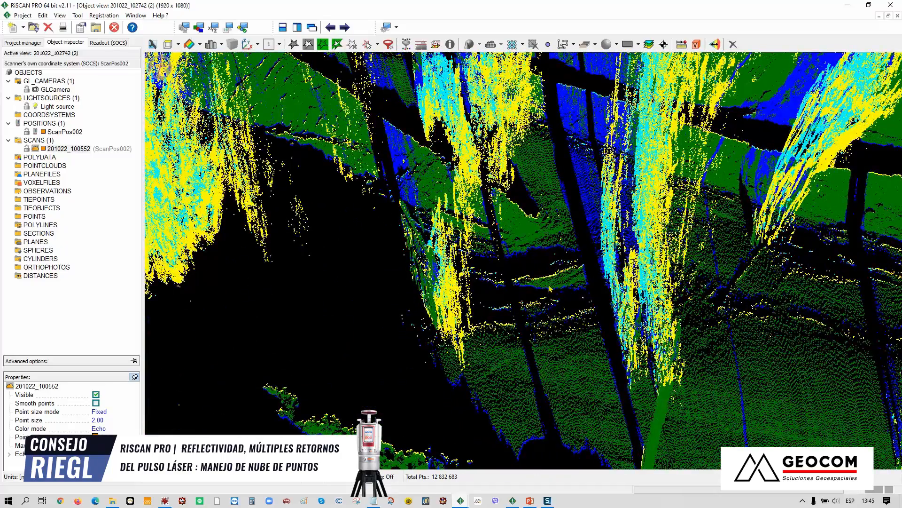
drag(524, 286, 600, 269)
scroll(600, 286, down, 4)
middle_drag(601, 286, 523, 247)
drag(542, 350, 574, 341)
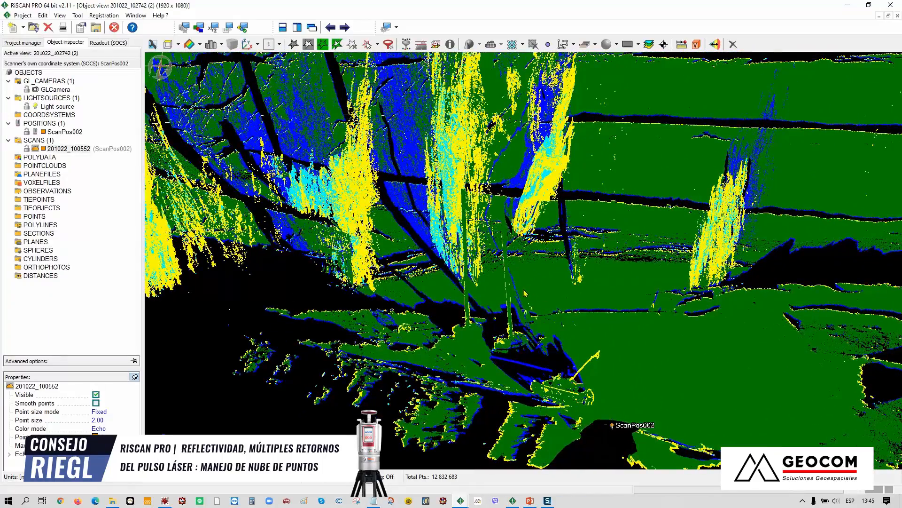
Step: Inspect the yellow and cyan vegetation clumps and the blue echoes on the slope behind them from several angles
middle_drag(559, 271, 644, 311)
scroll(554, 301, up, 5)
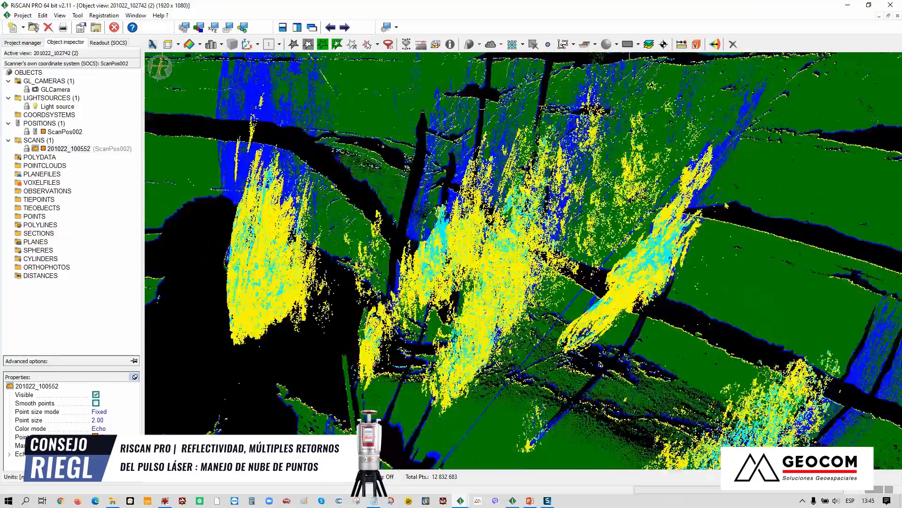
drag(727, 206, 664, 208)
drag(565, 240, 585, 220)
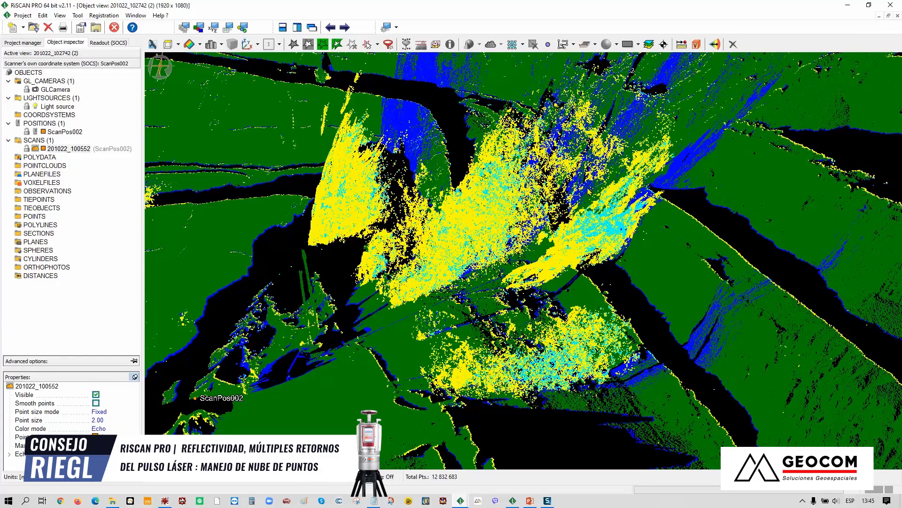
Step: Expand the echo settings of scan 201022_100552 and hide the yellow echoes
click(10, 454)
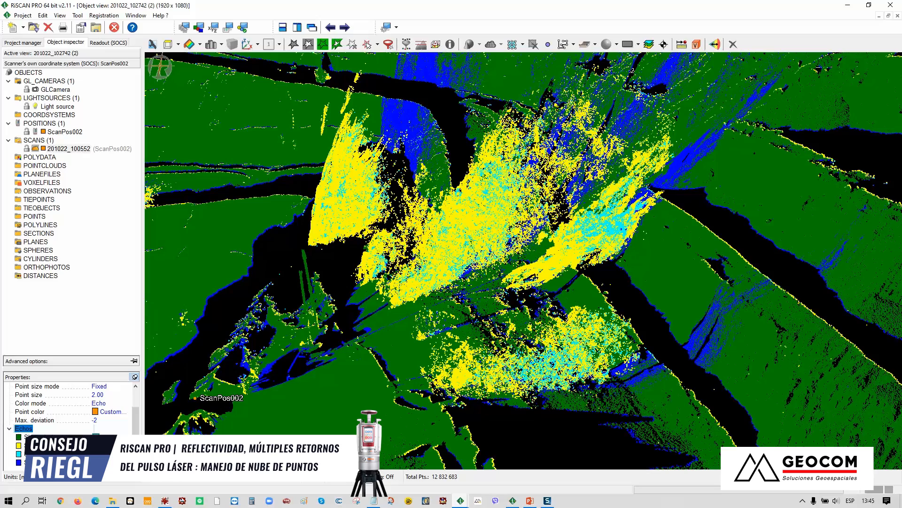
click(96, 445)
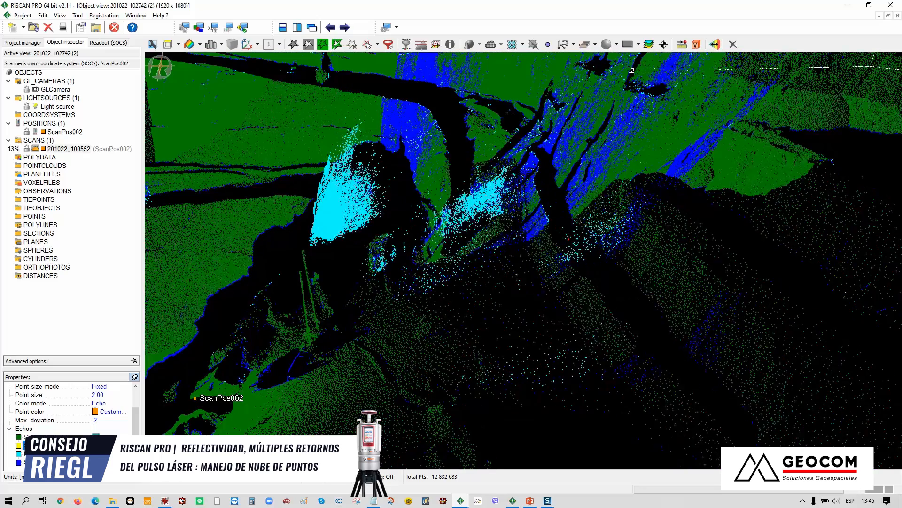
drag(494, 293, 485, 268)
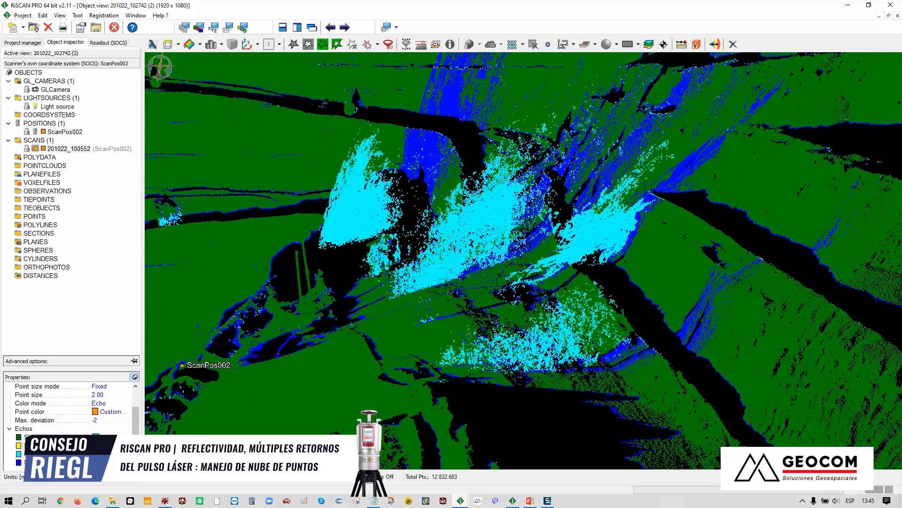
Step: Hide the cyan echoes as well and examine the remaining green and blue echoes where the vegetation stood
click(96, 453)
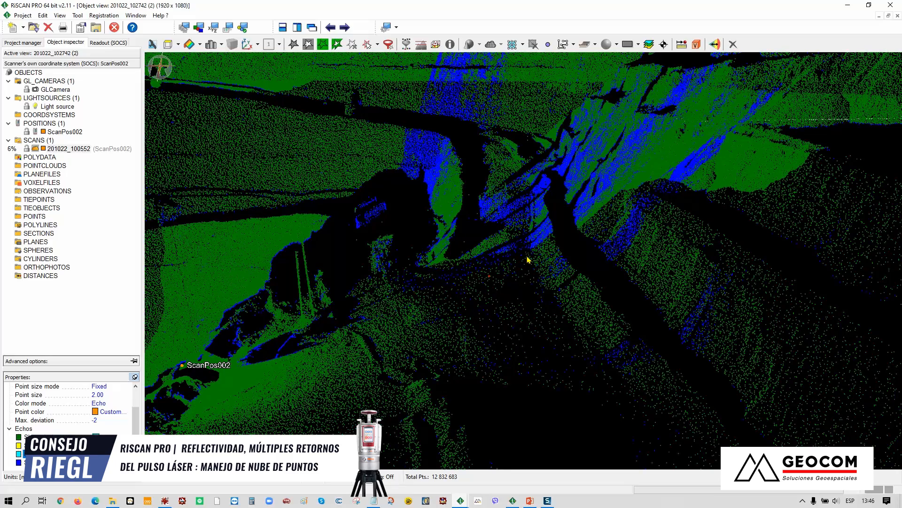
drag(619, 250, 593, 258)
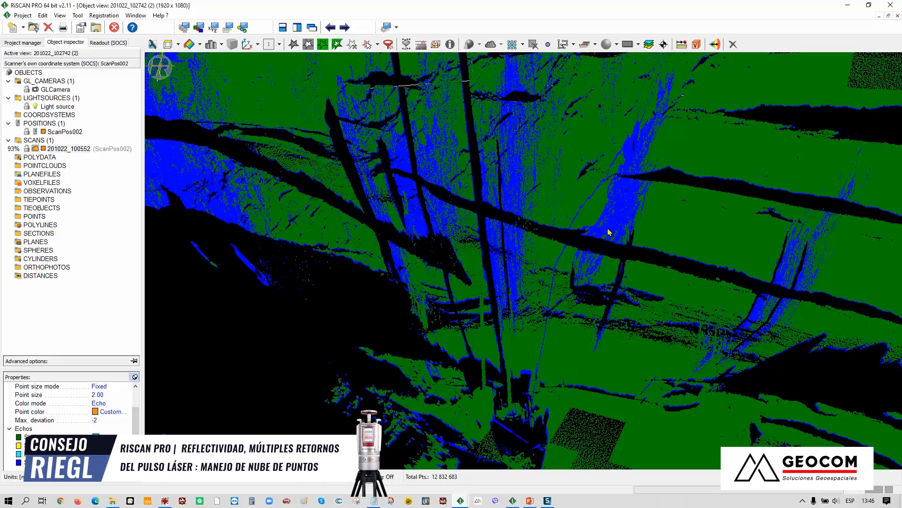
mouse_move(586, 211)
mouse_down()
mouse_move(563, 214)
mouse_move(582, 215)
mouse_up()
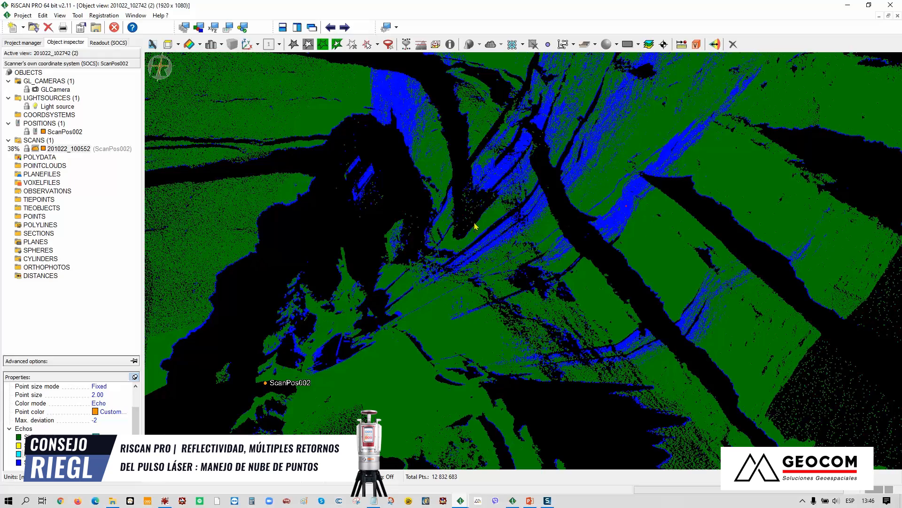
scroll(461, 193, up, 3)
drag(467, 211, 380, 170)
drag(519, 185, 664, 246)
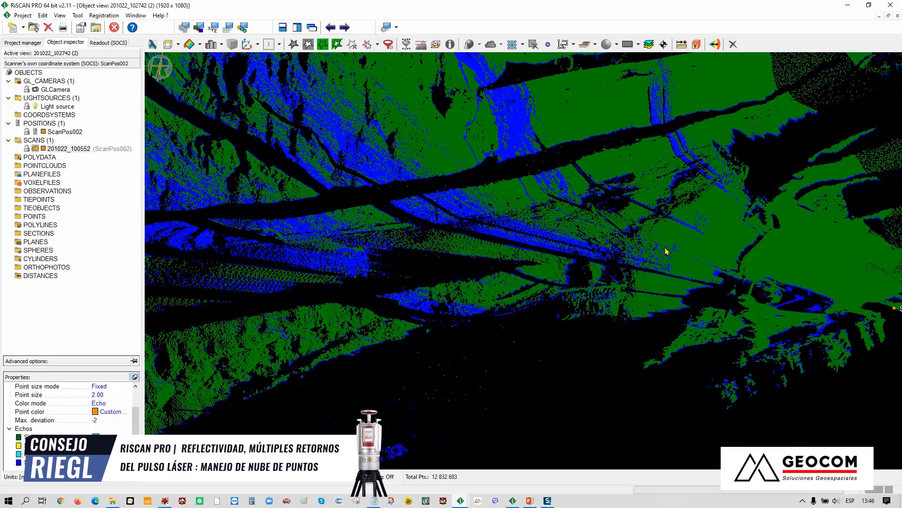
drag(584, 217, 584, 283)
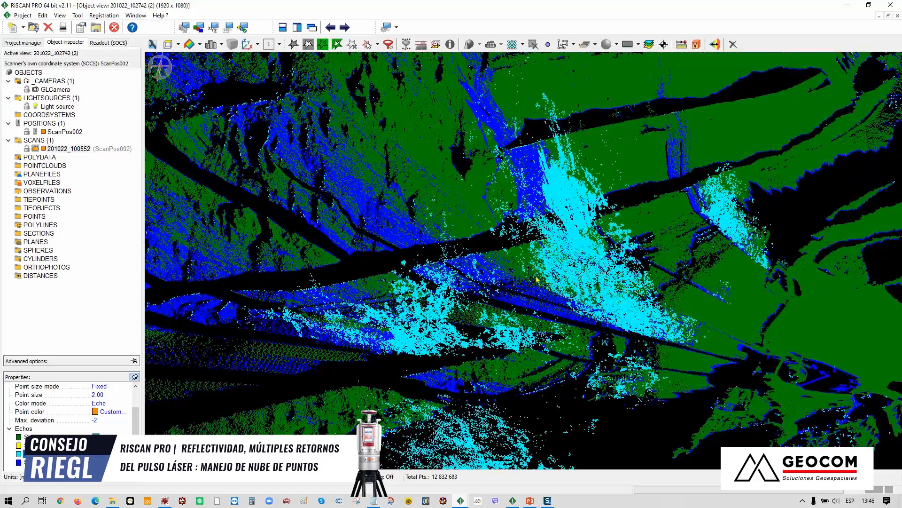
Step: Examine the vegetation's cyan echoes against the blue and green ground echoes, up close and from farther away
drag(537, 280, 599, 209)
scroll(604, 240, up, 4)
drag(583, 179, 571, 190)
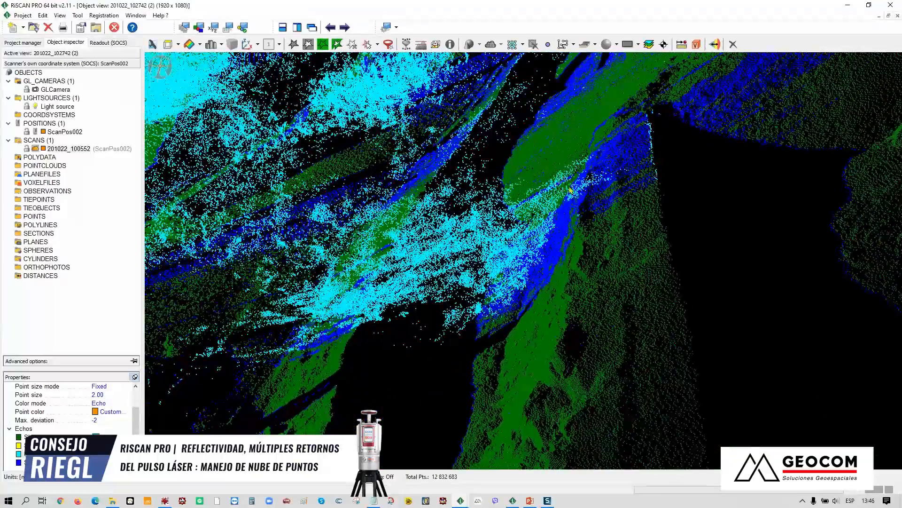
drag(574, 242, 518, 250)
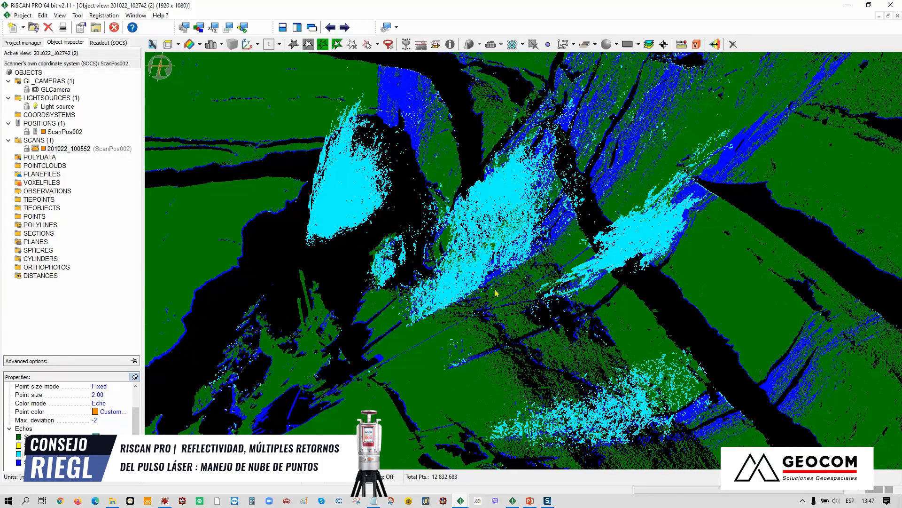
click(406, 44)
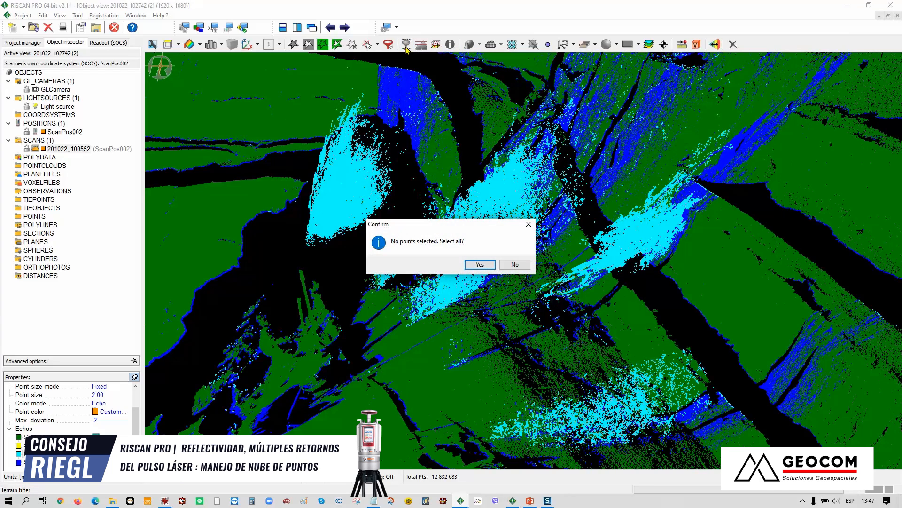
click(480, 264)
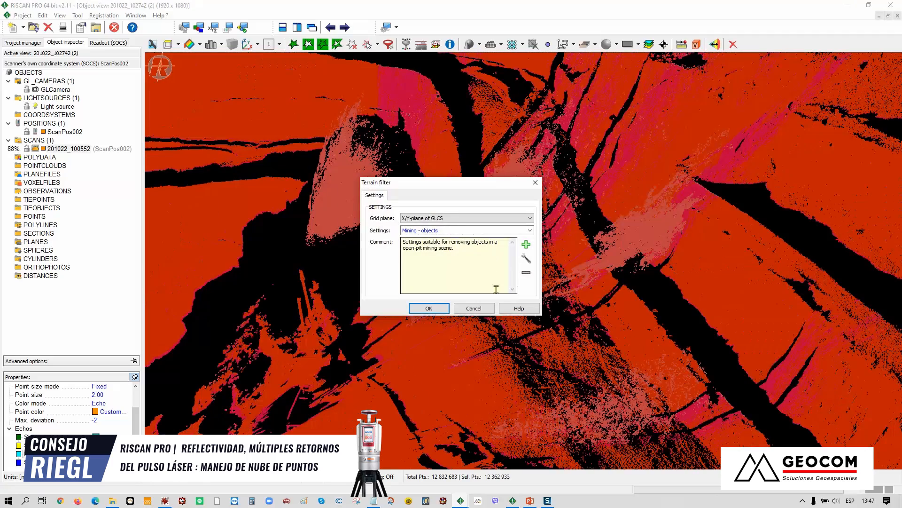
click(471, 306)
click(353, 45)
Step: Select a polygonal area of the central vegetation clump and run the Terrain filter on it with the Mining - objects settings
drag(517, 288, 535, 264)
shift+click(534, 264)
double_click(512, 308)
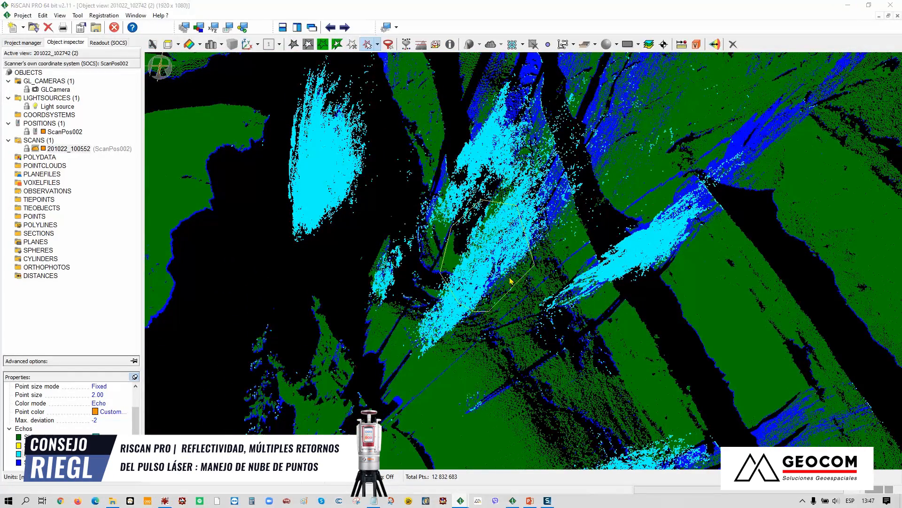
click(406, 45)
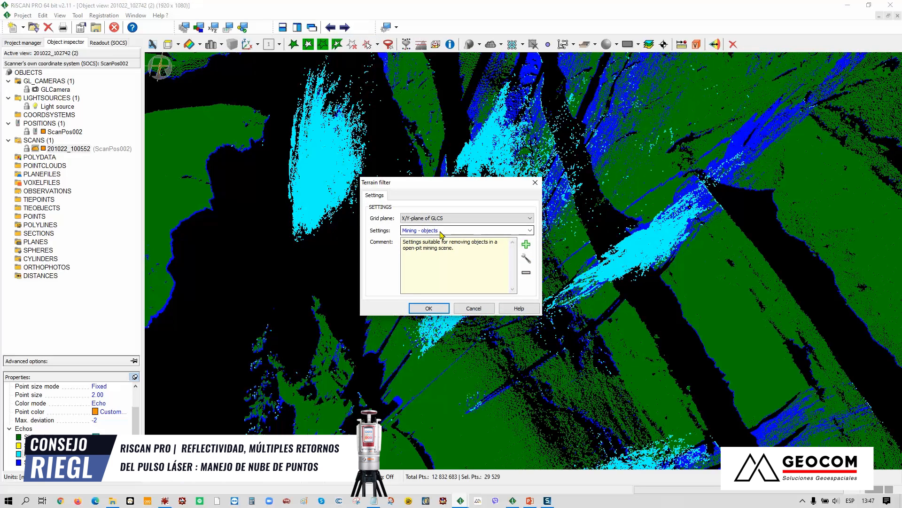
click(444, 308)
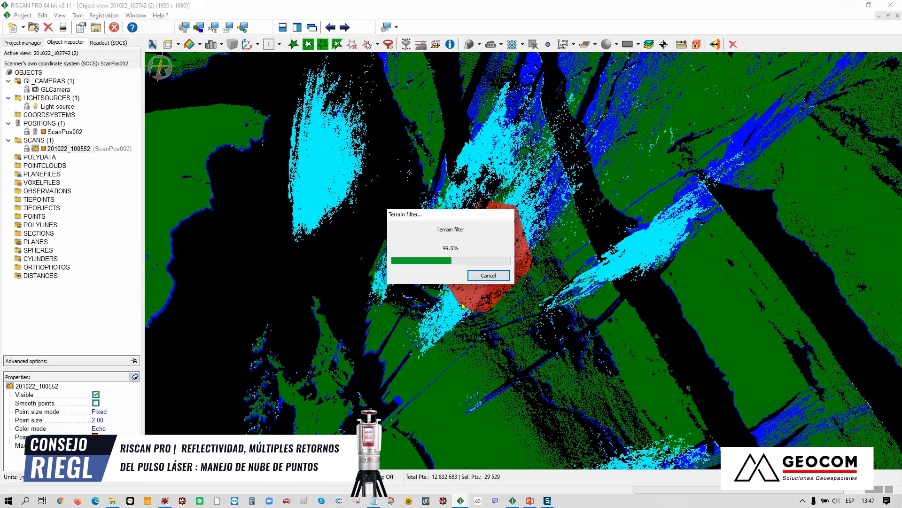
Step: Inspect the vegetation points selected by the terrain filter from different angles and clear the selection
drag(485, 280, 550, 298)
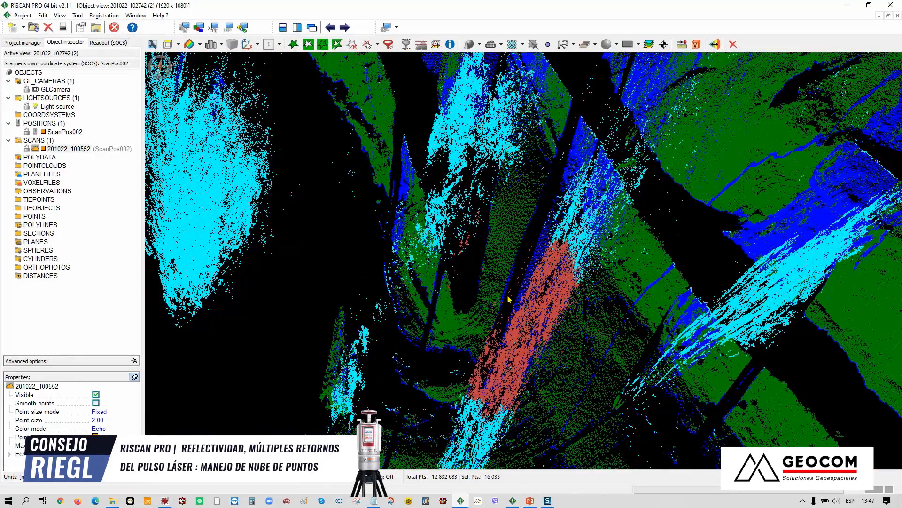
drag(546, 304, 520, 285)
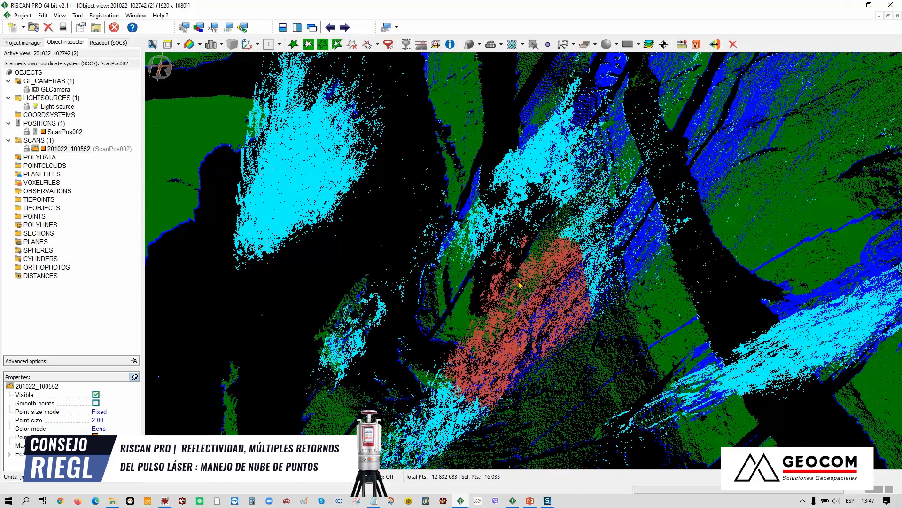
click(352, 48)
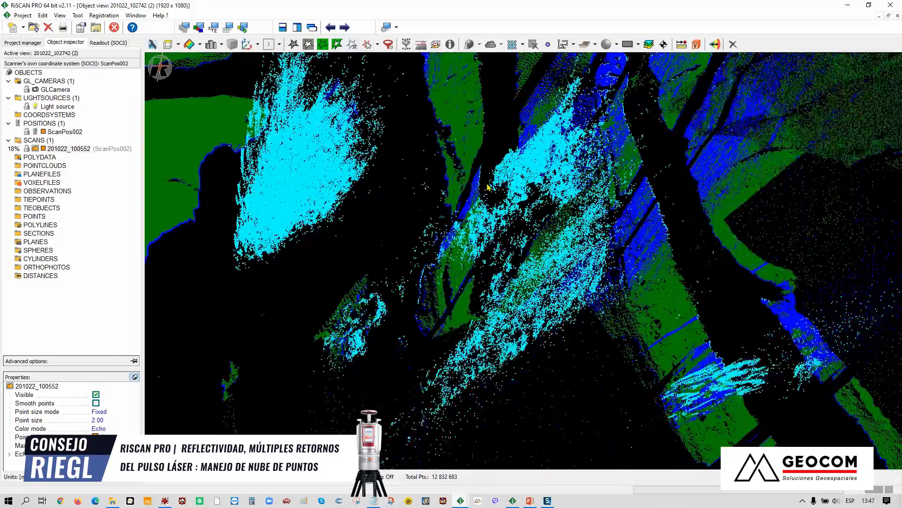
Step: Examine the cyan vegetation echoes over the slope up close and within the whole area around ScanPos002
drag(522, 265, 593, 158)
drag(520, 272, 565, 199)
drag(494, 299, 519, 333)
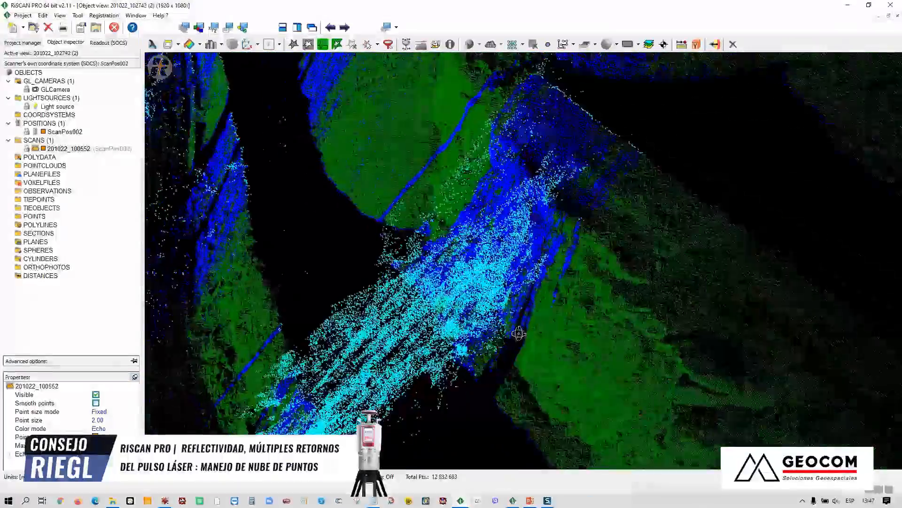
drag(500, 280, 754, 167)
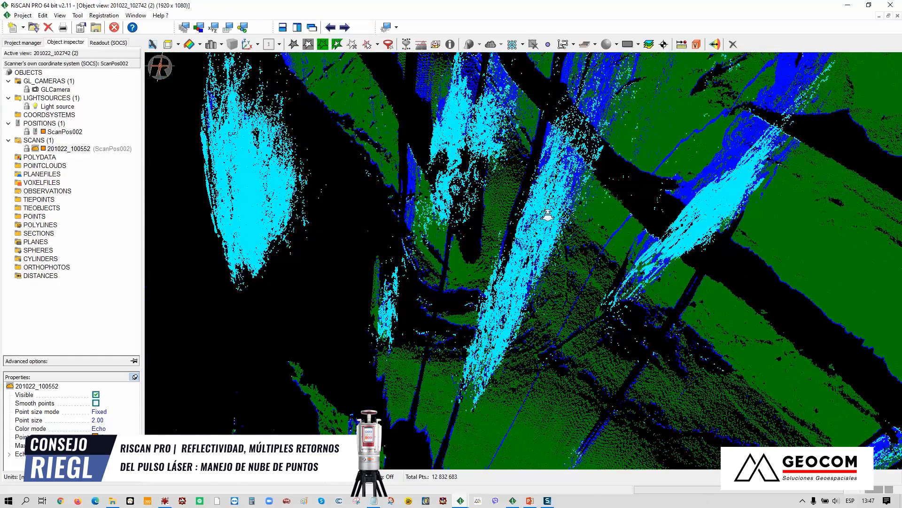
drag(548, 215, 560, 225)
drag(534, 254, 498, 245)
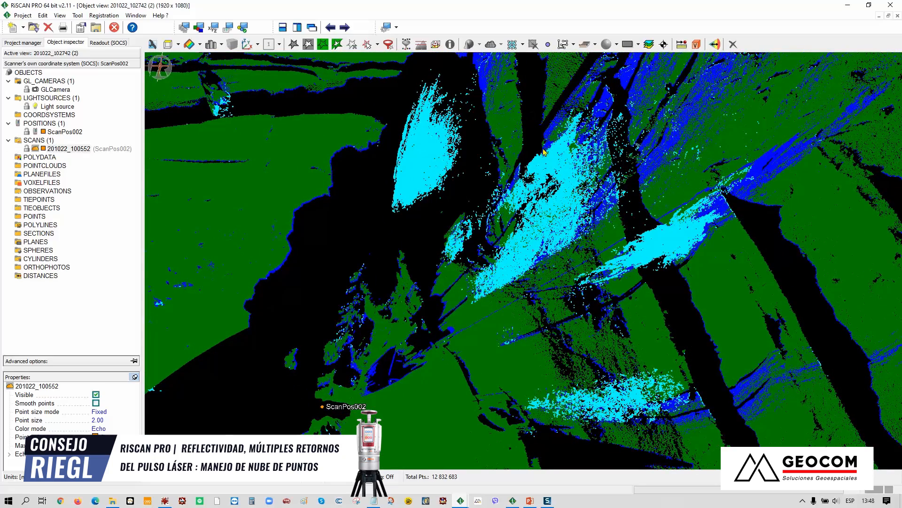
drag(605, 158, 600, 202)
scroll(601, 205, down, 5)
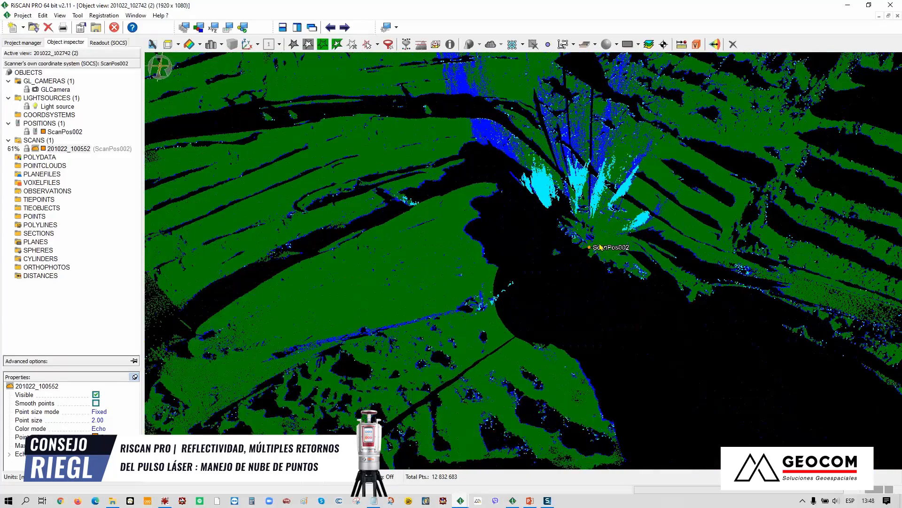
Step: Switch to the RiSCAN PRO window with Project5_stock and inspect the conveyor structure and covered stockpile in the escaneos (2) view
mouse_move(462, 501)
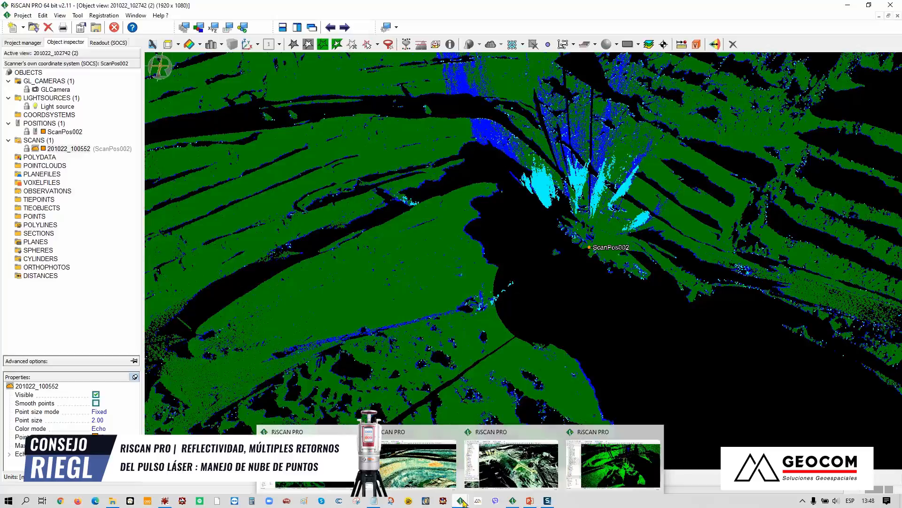
click(512, 463)
drag(543, 267, 584, 289)
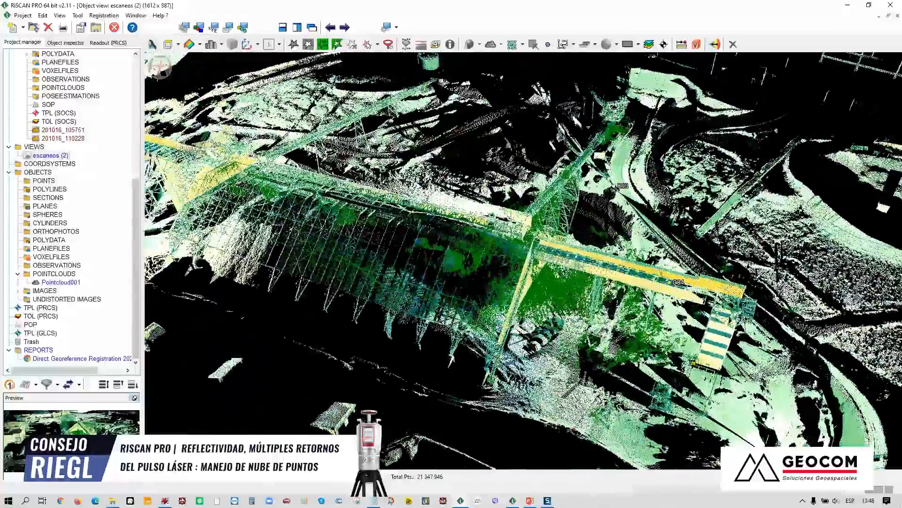
scroll(682, 346, up, 5)
scroll(682, 346, down, 2)
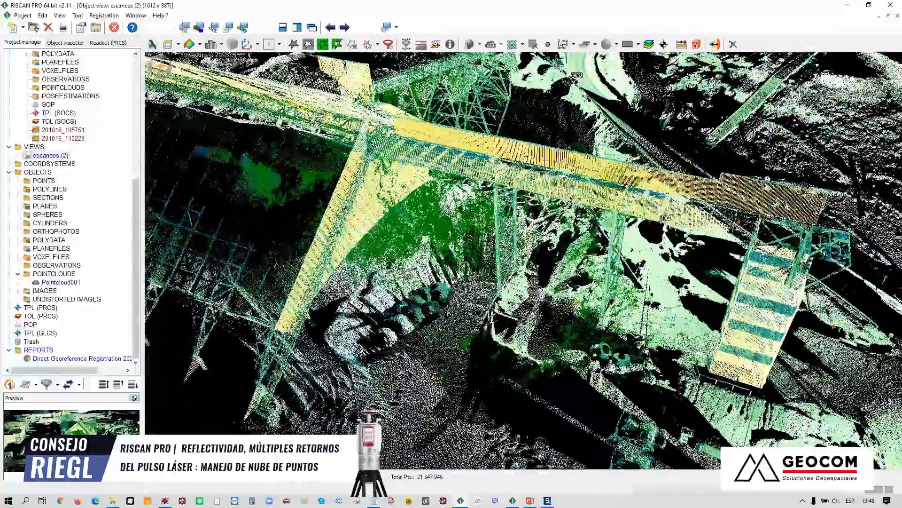
middle_drag(677, 338, 611, 326)
drag(517, 282, 69, 69)
Step: Collapse scan positions 004 and 005 in the project's SCANS folder
scroll(19, 130, up, 8)
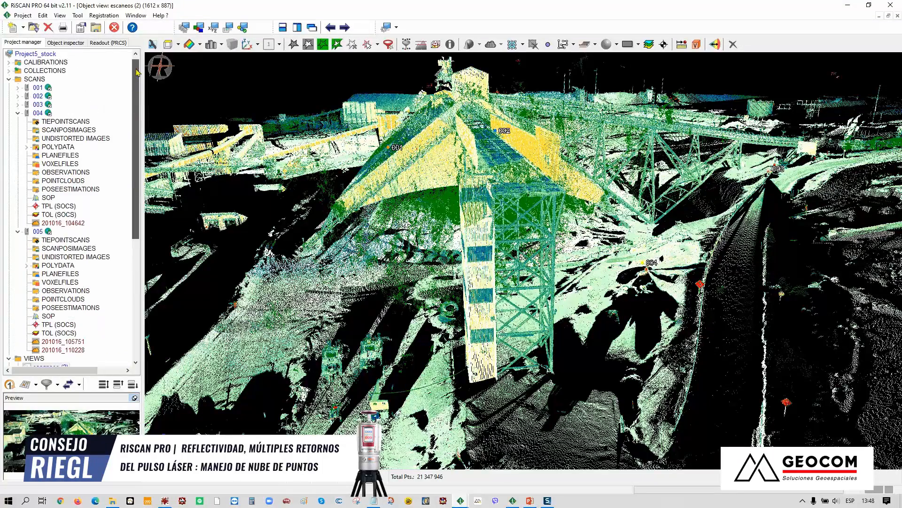
click(18, 114)
click(18, 122)
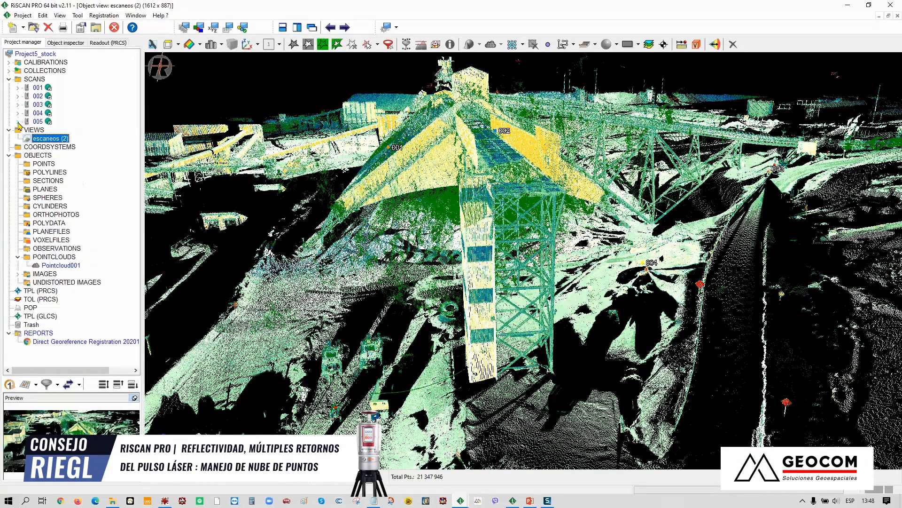
Step: Examine the banded tower, conveyor bridges, stockpile cover and surrounding terrain of the stock scan from several sides
drag(471, 265, 437, 268)
drag(609, 257, 541, 260)
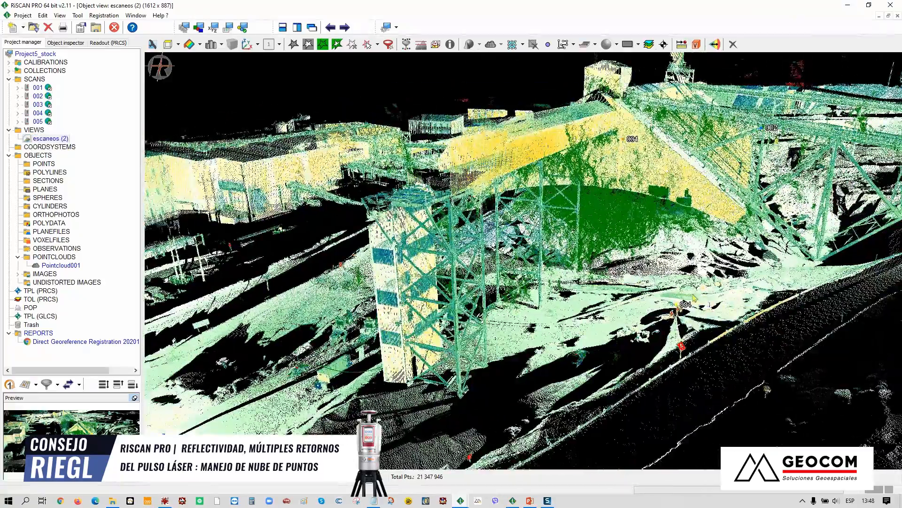
drag(451, 264, 639, 276)
scroll(548, 310, down, 4)
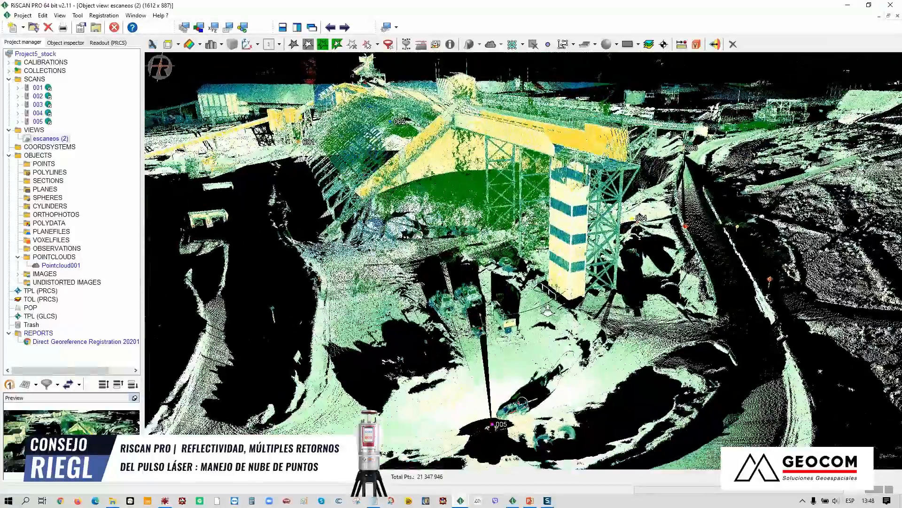
drag(354, 159, 437, 202)
middle_drag(355, 157, 674, 181)
drag(300, 155, 548, 165)
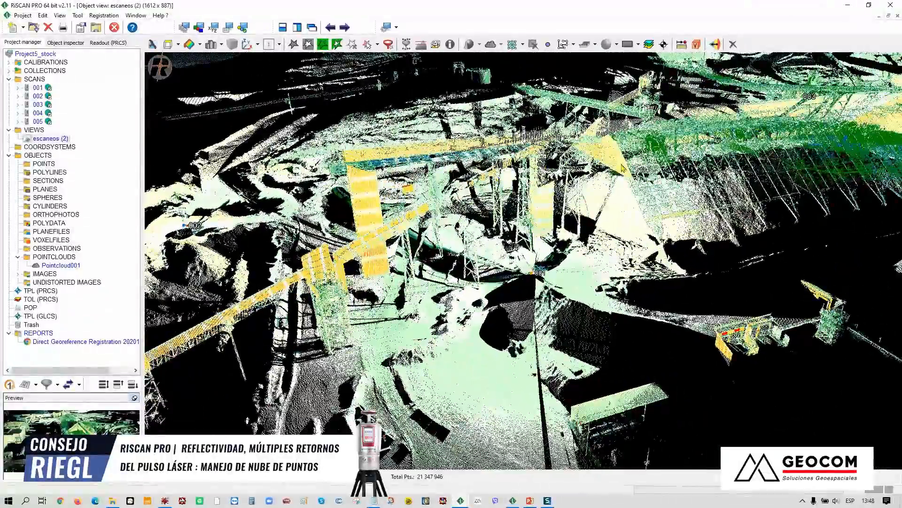
Step: Examine the stockpile beneath its cover, the supporting conveyor bridge and the banded tower up close and from several sides
scroll(621, 168, up, 4)
drag(630, 167, 468, 236)
scroll(468, 237, down, 4)
scroll(468, 236, down, 2)
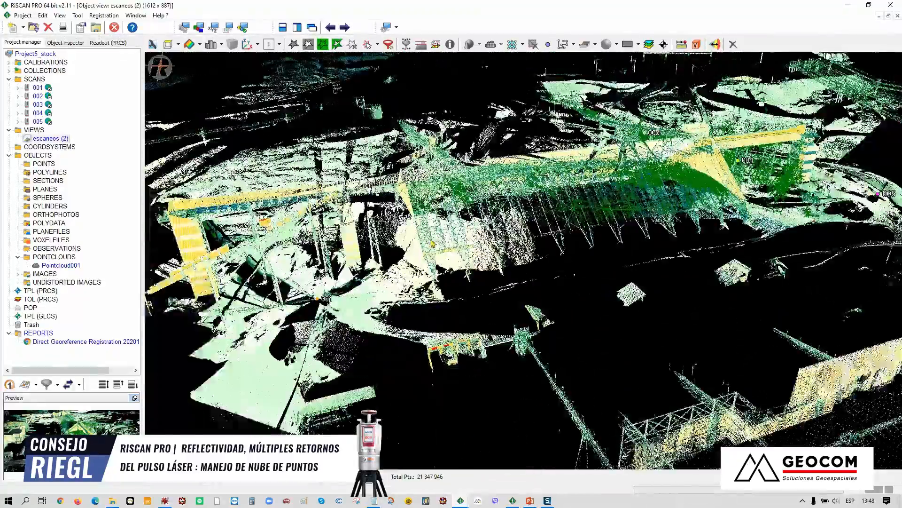
middle_drag(402, 264, 164, 314)
drag(667, 207, 572, 214)
scroll(540, 214, up, 6)
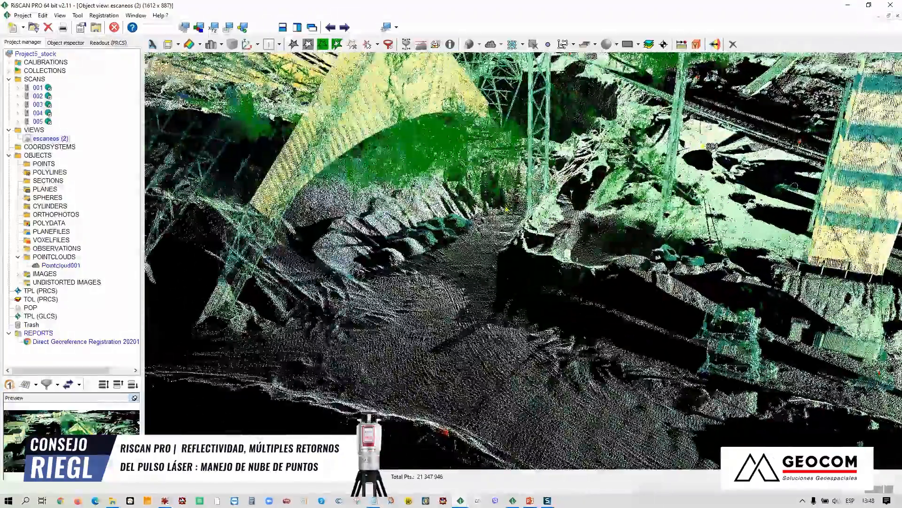
scroll(531, 186, down, 3)
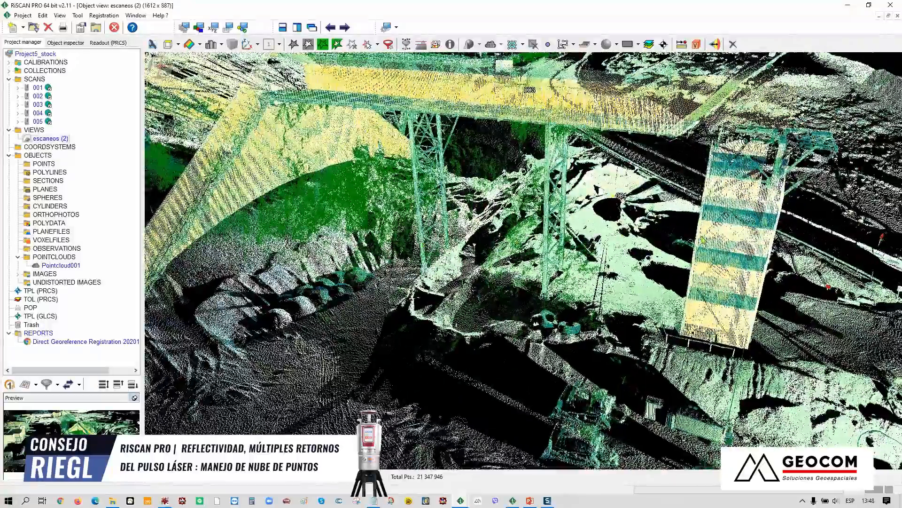
drag(540, 290, 474, 264)
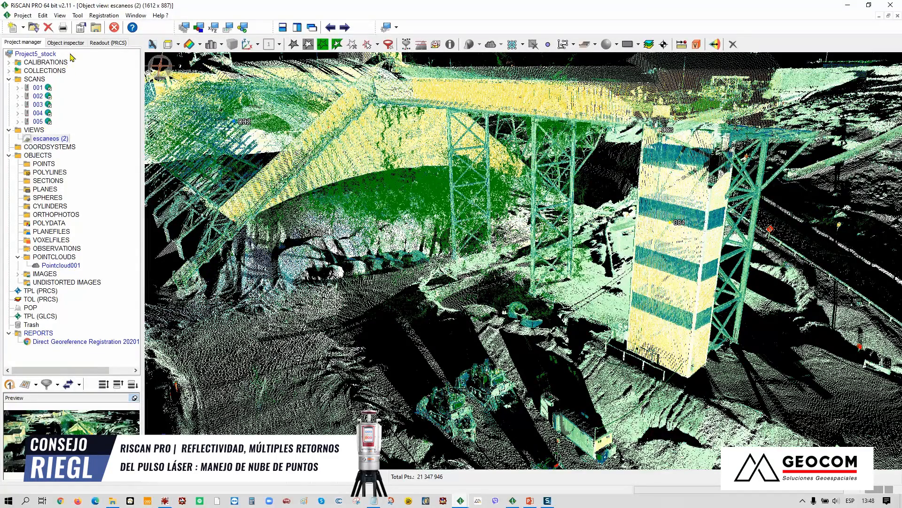
Step: Color the scans of the escaneos (2) view, including 201016_095204 through 201016_110228, by Echo and inspect the stockpile area
click(66, 42)
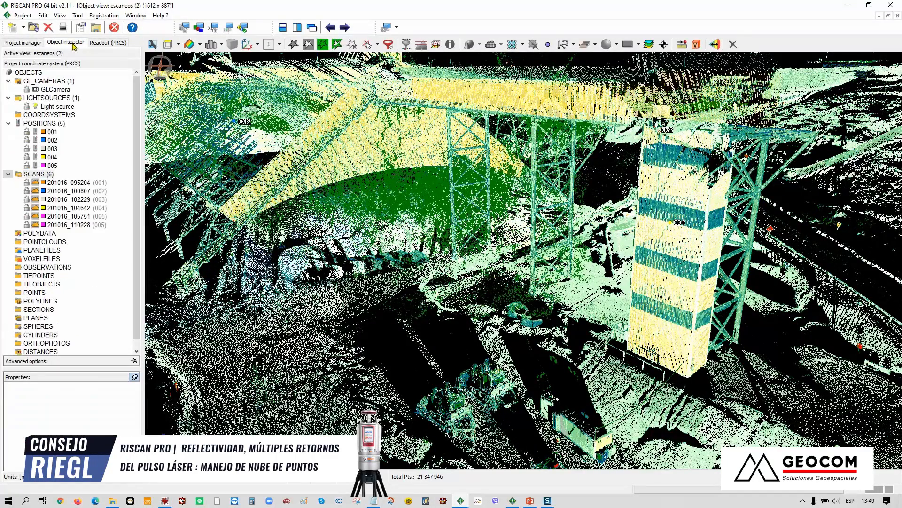
click(83, 183)
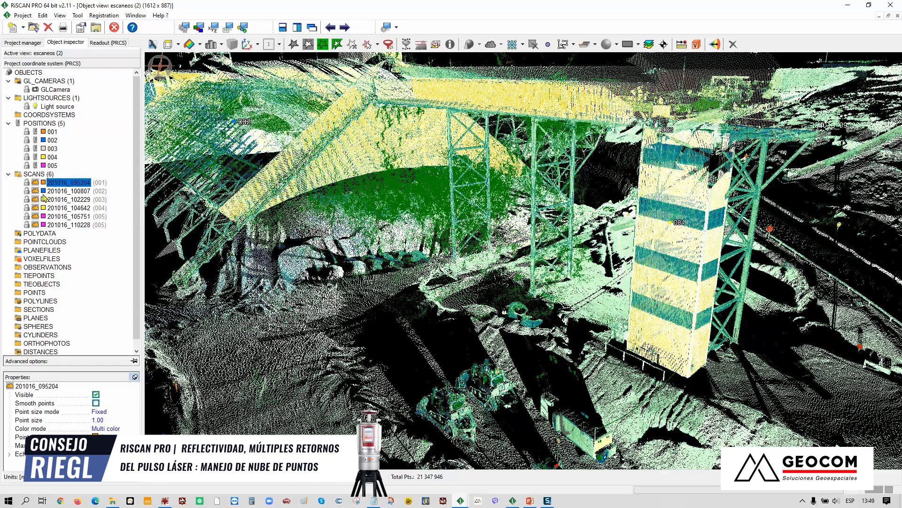
click(44, 217)
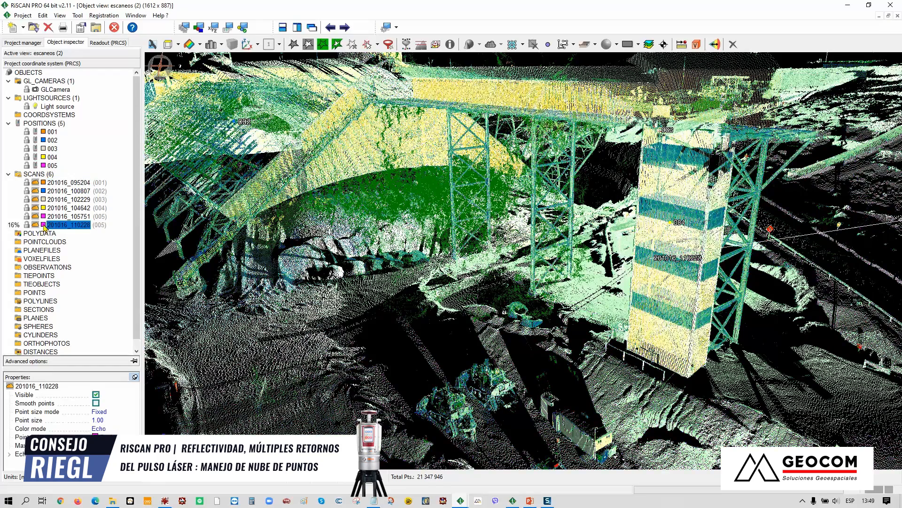
click(44, 218)
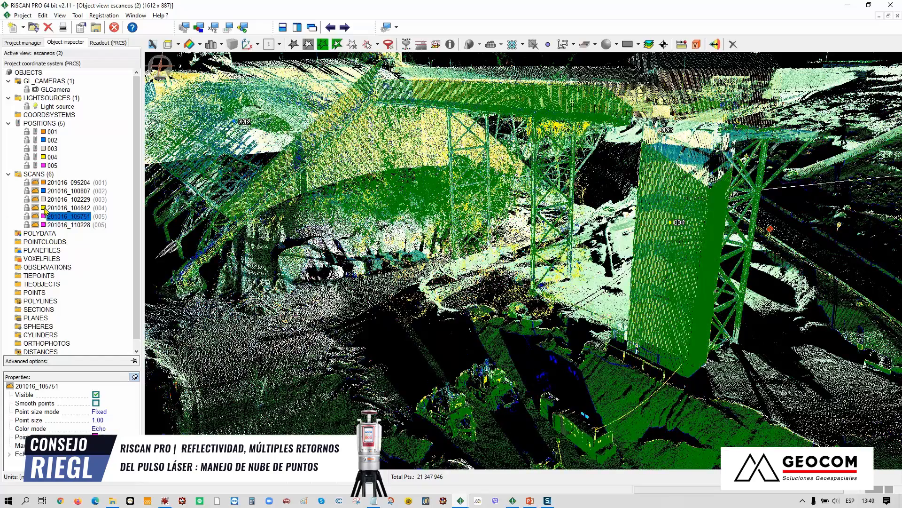
click(45, 192)
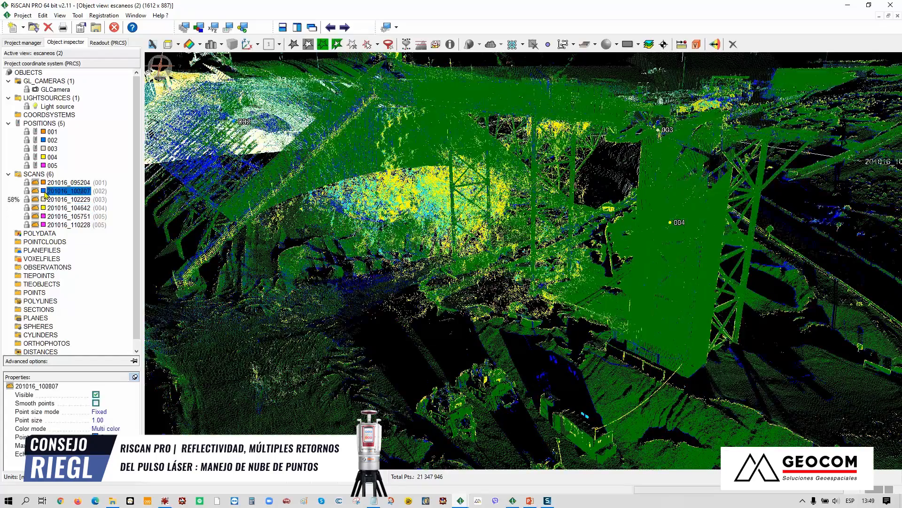
click(45, 192)
click(45, 183)
click(44, 183)
mouse_move(399, 199)
mouse_down()
mouse_move(463, 200)
mouse_move(397, 198)
mouse_up()
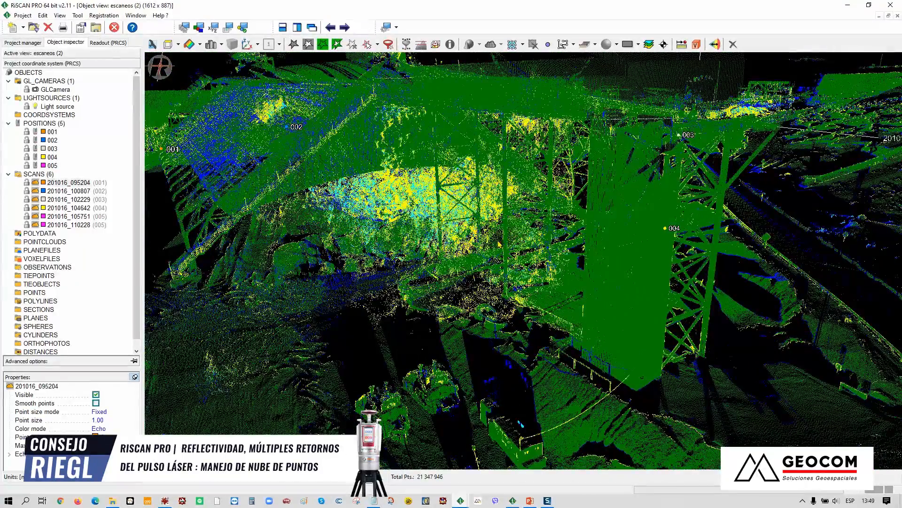
mouse_move(499, 243)
mouse_down()
mouse_move(575, 235)
mouse_move(397, 216)
mouse_move(360, 219)
mouse_move(328, 247)
mouse_move(510, 231)
mouse_up()
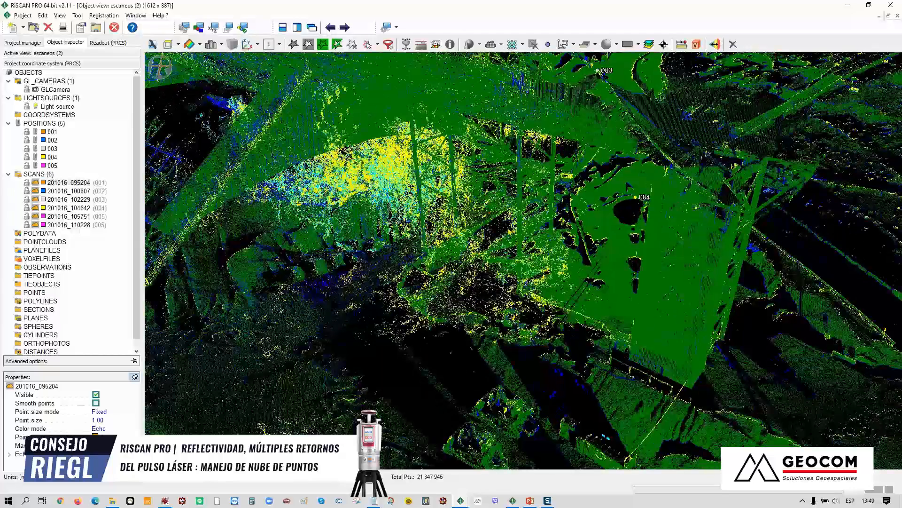
Step: Switch to the ViewObjects01 view and examine the surroundings of scan position 004 and the covered stockpile
click(142, 17)
click(202, 111)
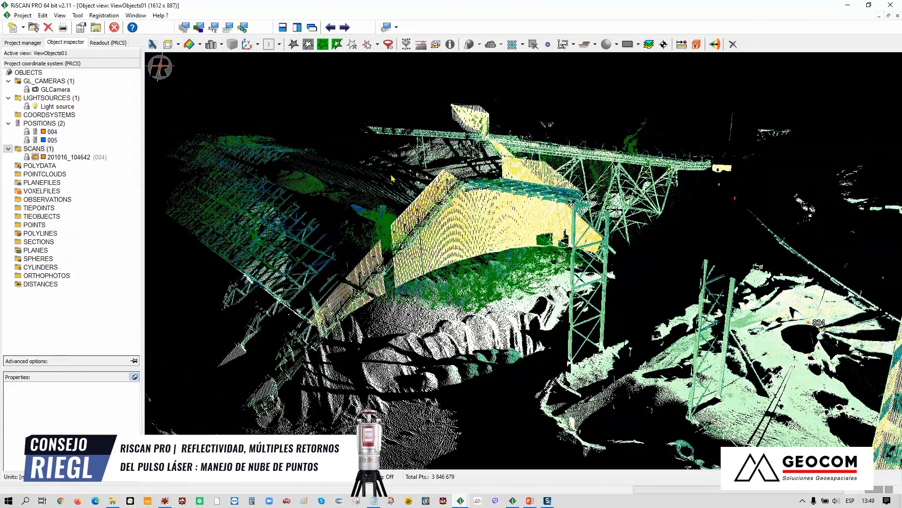
mouse_move(371, 206)
mouse_down()
mouse_move(646, 262)
mouse_move(687, 283)
mouse_up()
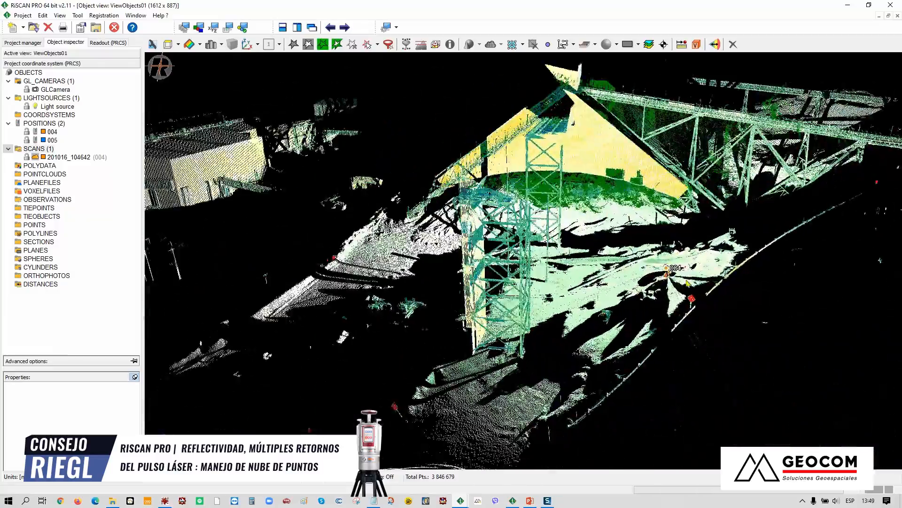
scroll(662, 273, up, 10)
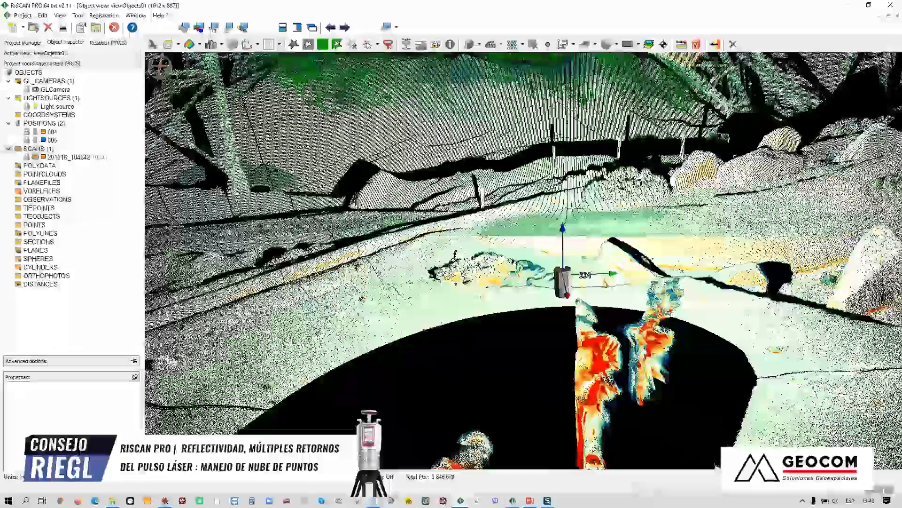
scroll(605, 282, up, 4)
drag(605, 283, 488, 264)
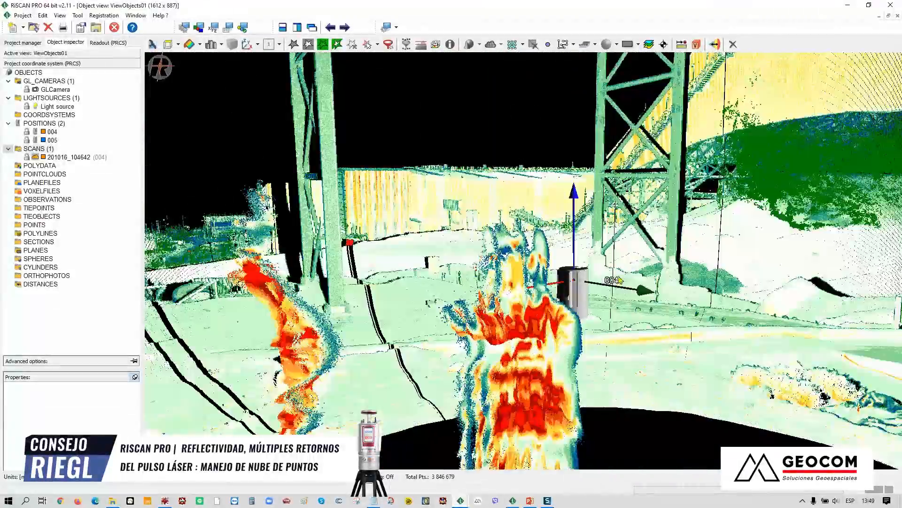
middle_drag(567, 286, 429, 373)
drag(428, 374, 676, 251)
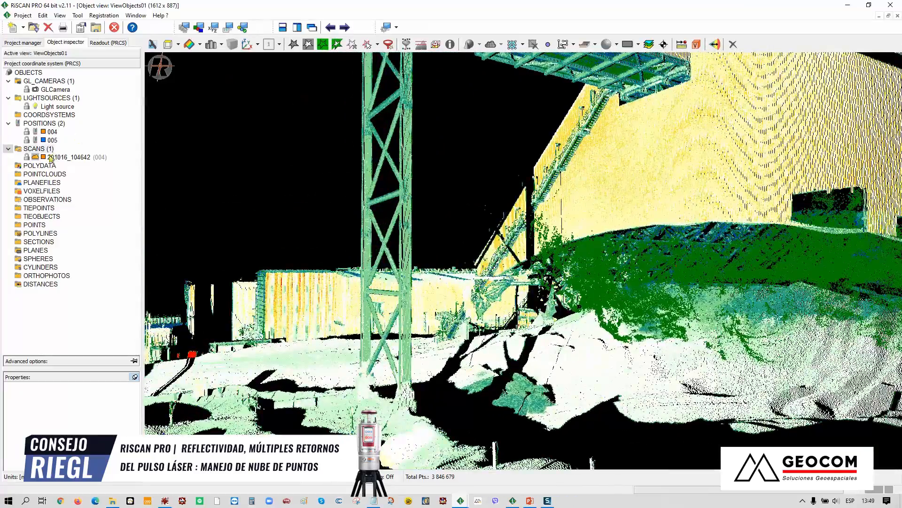
Step: Set the color mode of scan 201016_104642 to Echo and view the echoes on the stockpile from the side
click(44, 158)
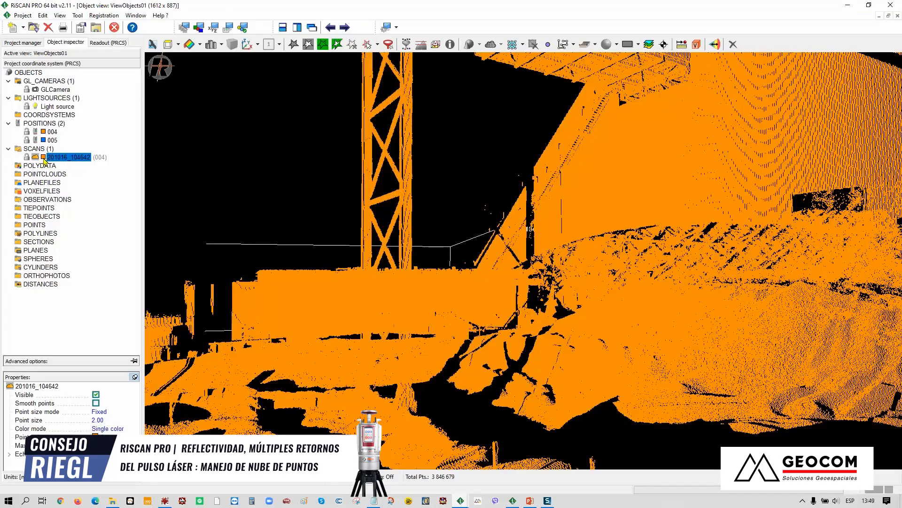
click(44, 158)
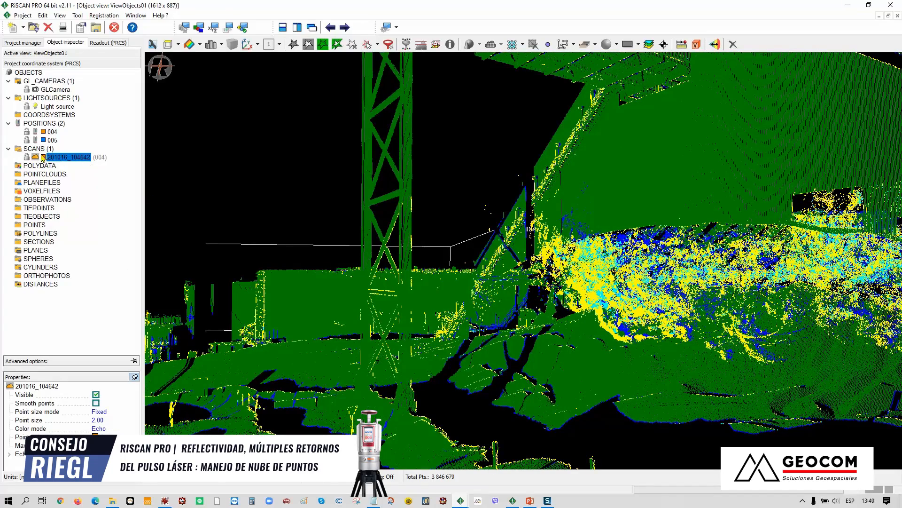
drag(498, 235, 527, 249)
middle_drag(552, 218, 533, 243)
drag(510, 232, 559, 183)
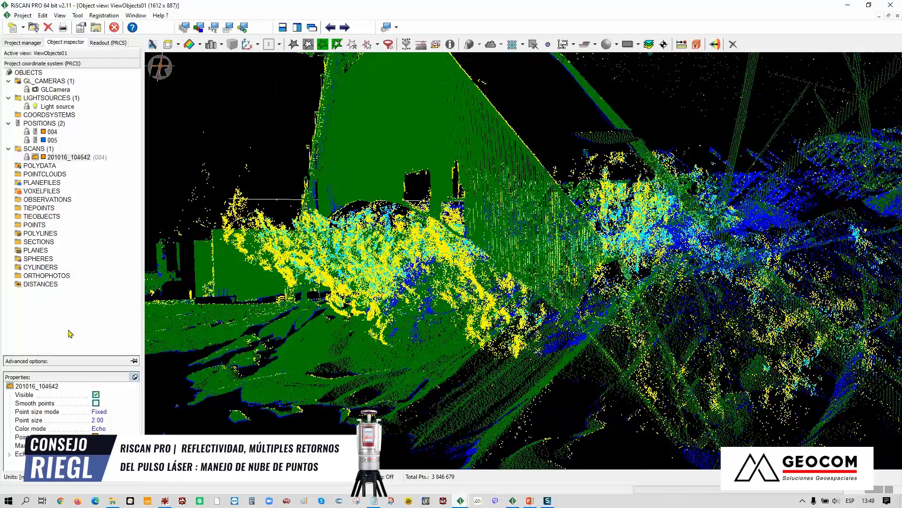
Step: Hide the yellow and cyan echo types of scan 201016_104642, keeping the green and blue echoes displayed
click(10, 455)
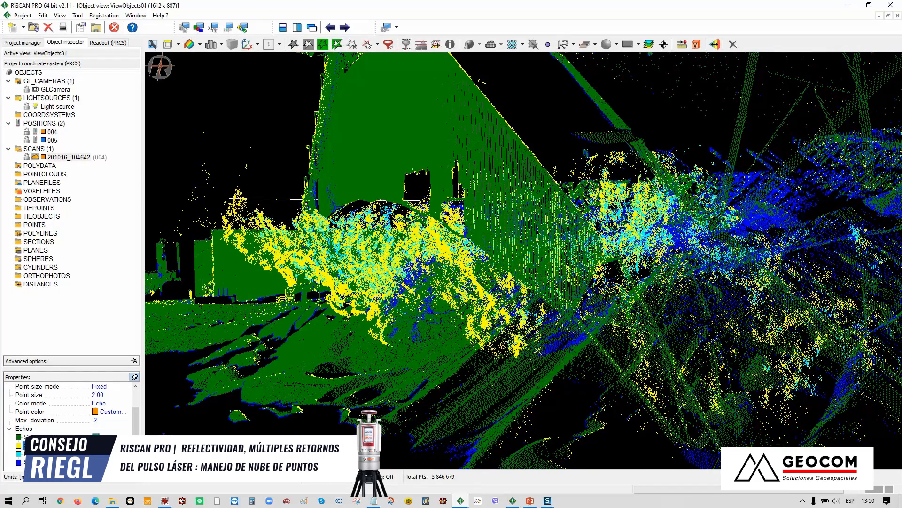
click(96, 445)
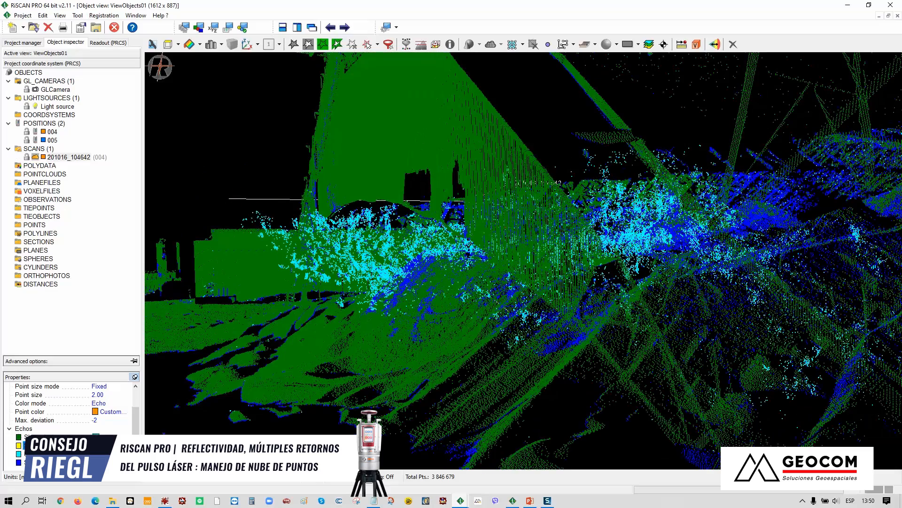
click(96, 454)
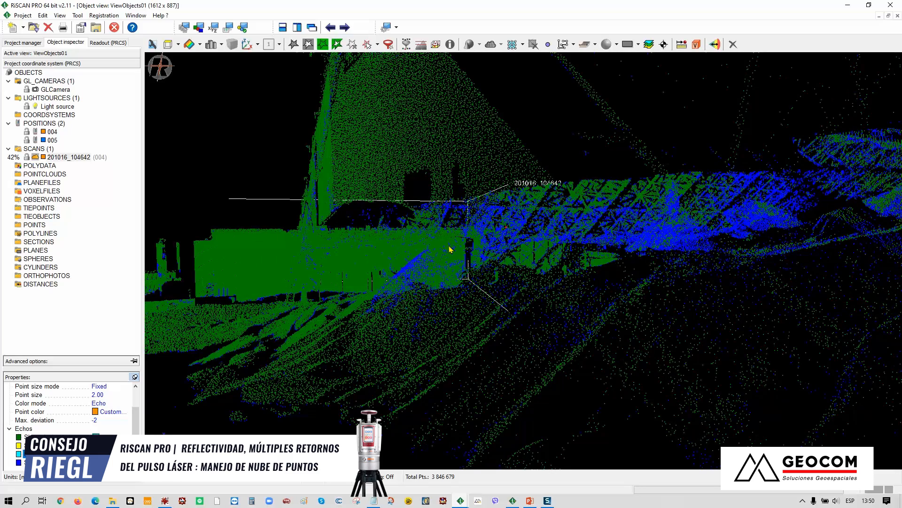
Step: Examine the remaining green and blue echoes on the stockpile face beneath the cover at close range
drag(439, 247, 489, 254)
right_drag(546, 259, 545, 255)
drag(526, 271, 556, 277)
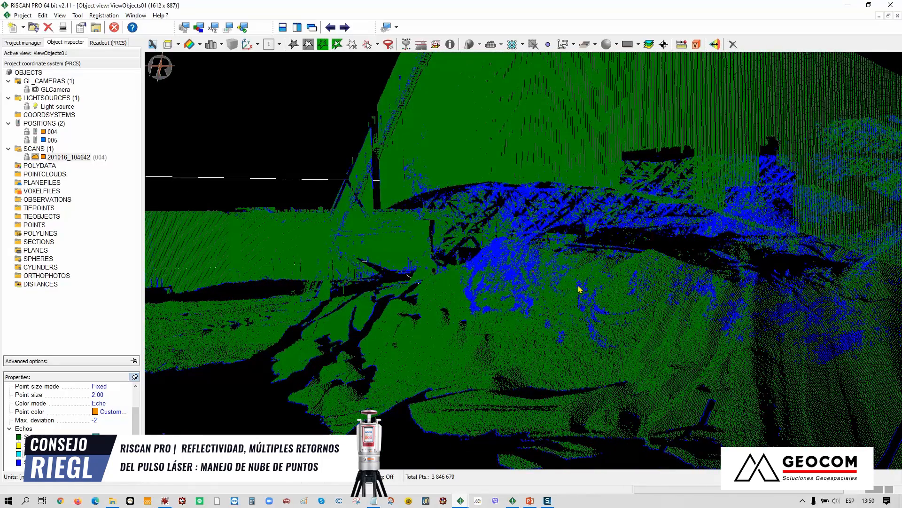
right_drag(578, 282, 580, 286)
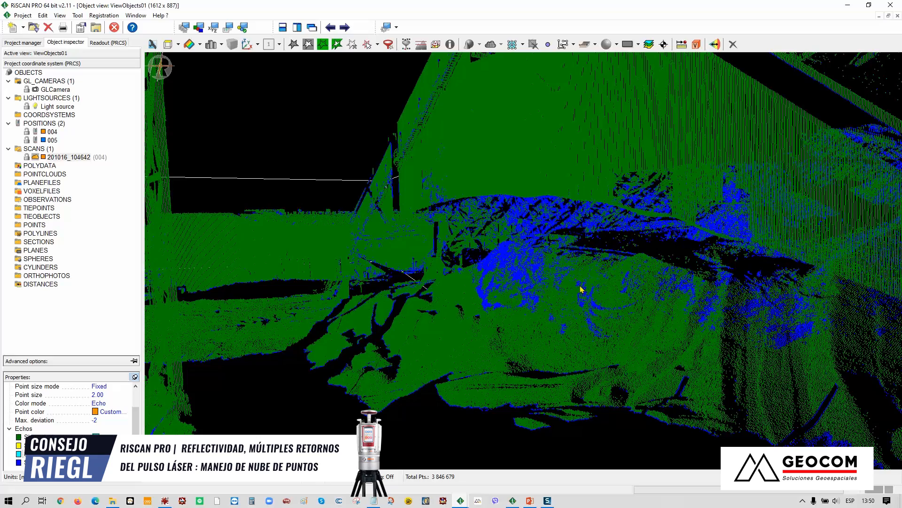
right_drag(581, 289, 583, 255)
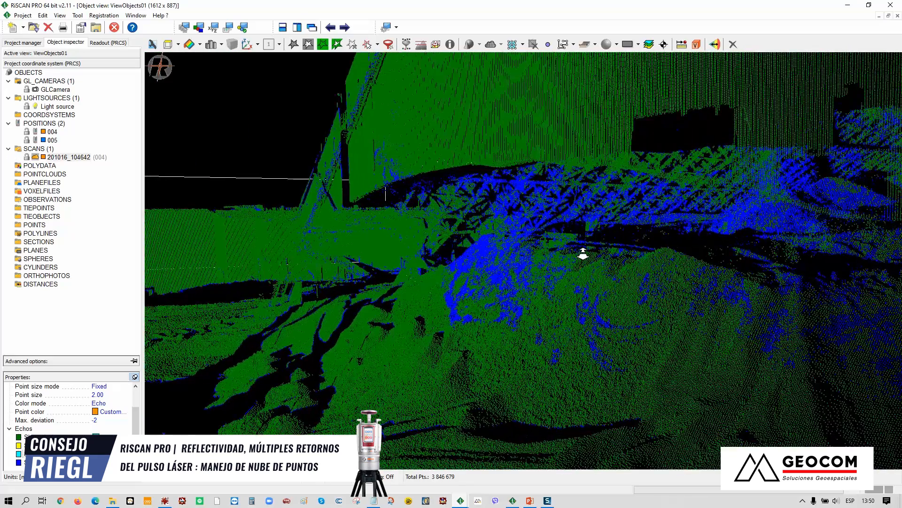
drag(513, 274, 432, 239)
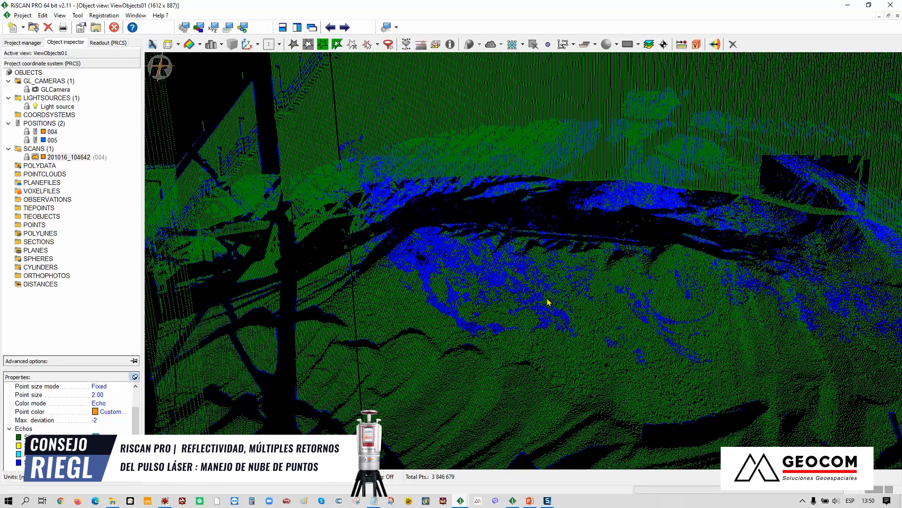
mouse_move(500, 282)
mouse_down()
mouse_move(490, 282)
mouse_move(497, 282)
mouse_up()
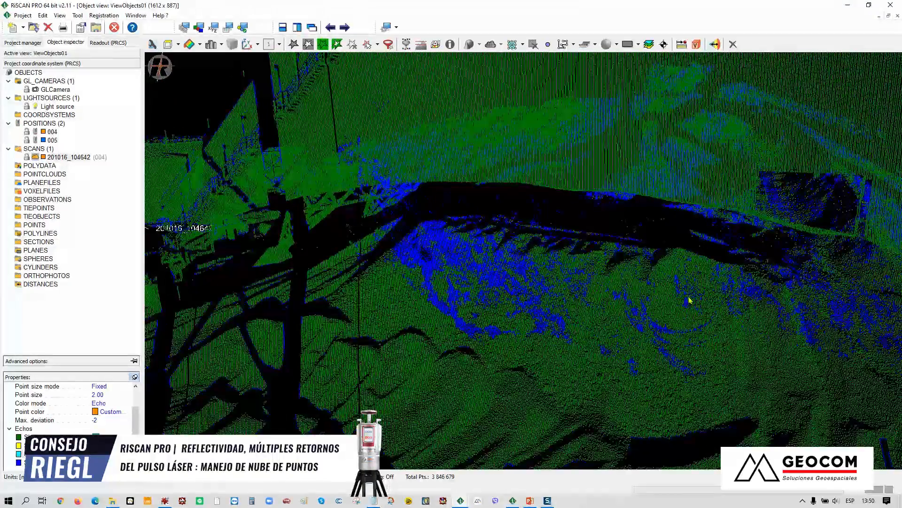
drag(736, 333, 678, 321)
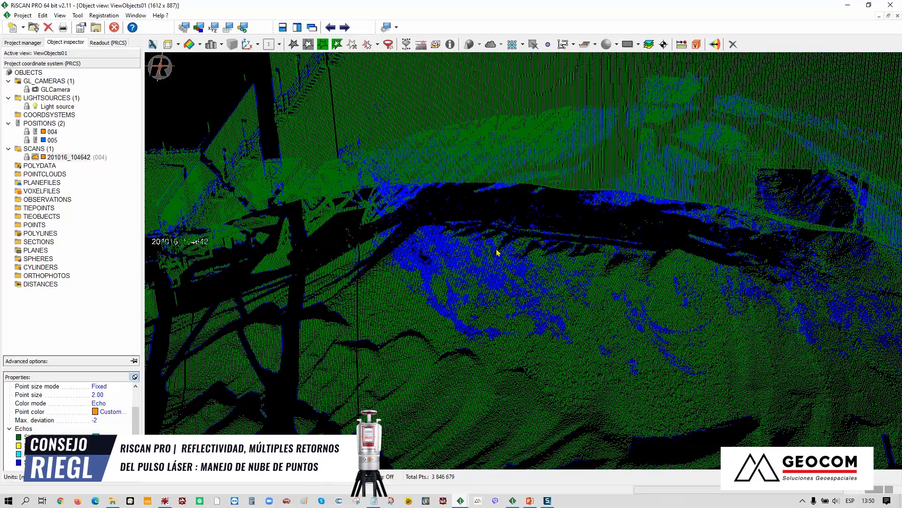
Step: Inspect the green and blue echoes on the inner roof structure and the smaller material piles inside the stockpile cover
drag(669, 294, 632, 274)
mouse_move(727, 239)
right_down()
mouse_move(728, 220)
mouse_move(727, 228)
right_up()
drag(747, 231, 792, 213)
drag(717, 203, 705, 243)
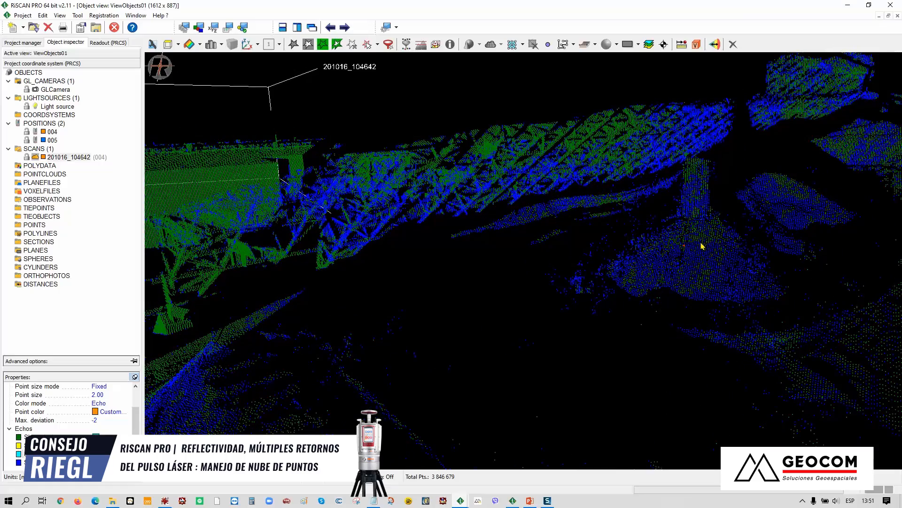
right_drag(763, 228, 739, 260)
middle_drag(740, 260, 596, 253)
mouse_move(662, 256)
mouse_down()
mouse_move(645, 242)
mouse_move(655, 254)
mouse_up()
drag(732, 289, 756, 242)
middle_drag(732, 218, 671, 173)
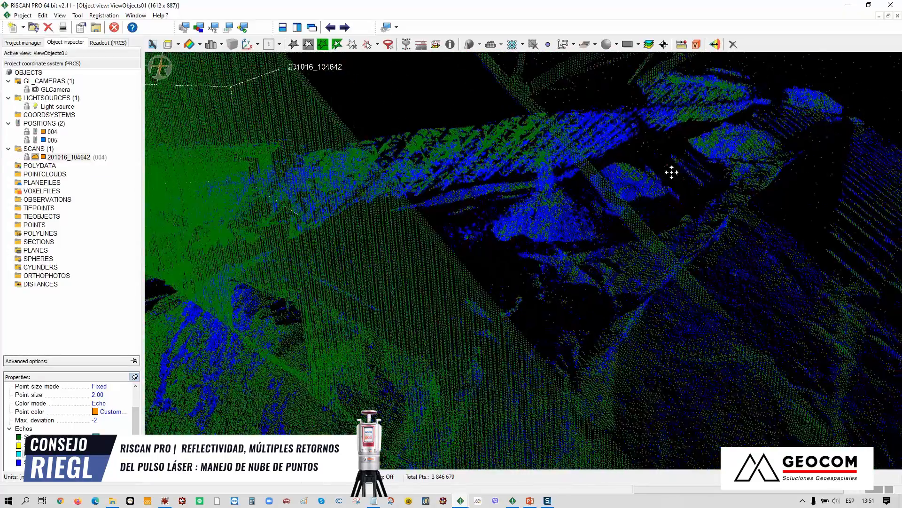
scroll(728, 249, up, 5)
scroll(719, 258, down, 3)
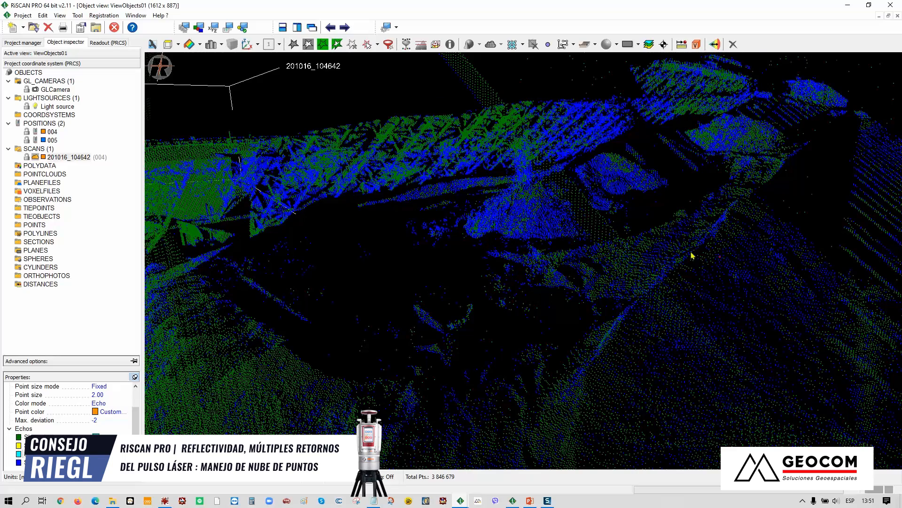
scroll(691, 256, down, 6)
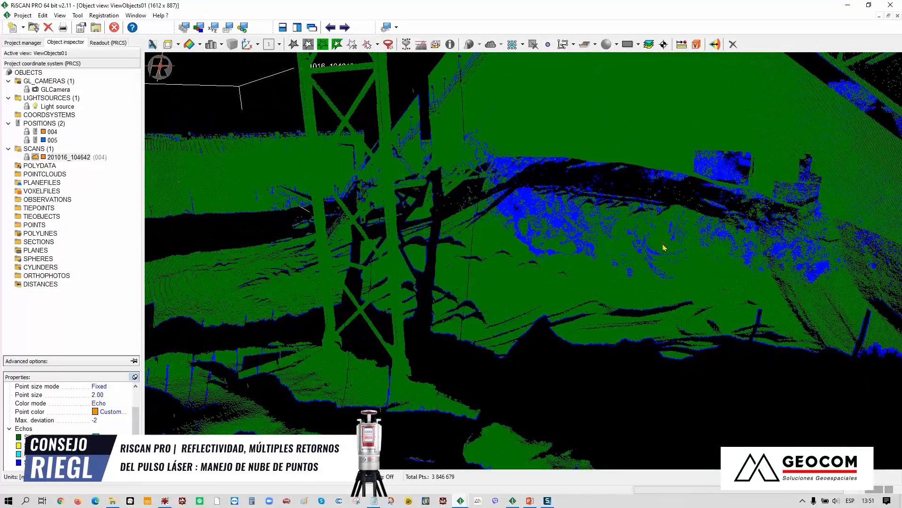
Step: Examine the covered stockpile and the lattice support towers in the echo-colored scan from outside, up close and from above
drag(664, 247, 542, 265)
drag(724, 258, 503, 312)
drag(775, 257, 673, 306)
middle_drag(736, 249, 585, 312)
drag(693, 213, 727, 185)
right_drag(670, 172, 665, 239)
middle_drag(582, 163, 578, 157)
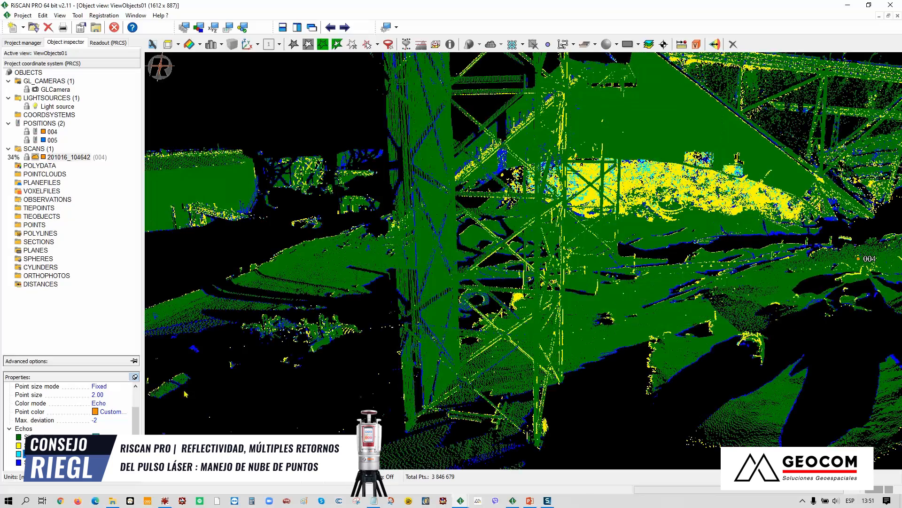
drag(596, 217, 489, 430)
Step: Switch to the RiSCAN PRO window containing the ScanPos001 to ScanPos009 mine scans
mouse_move(461, 501)
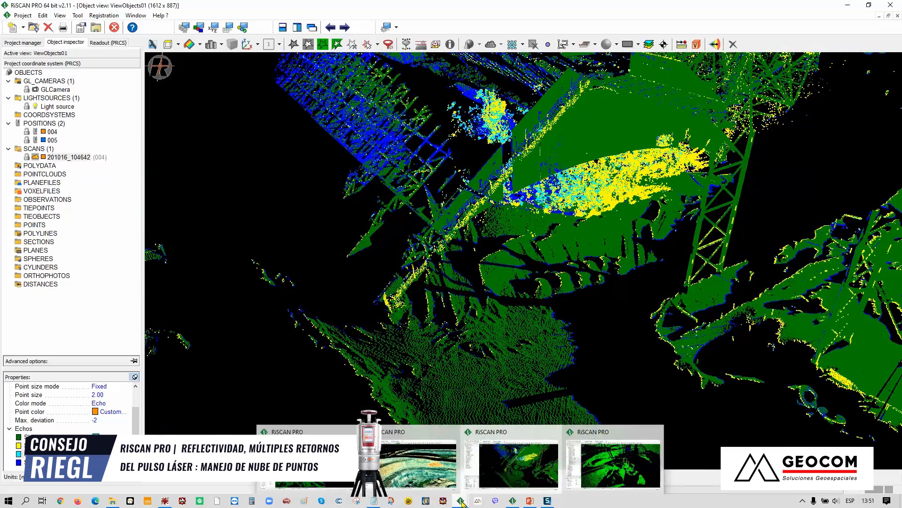
click(587, 463)
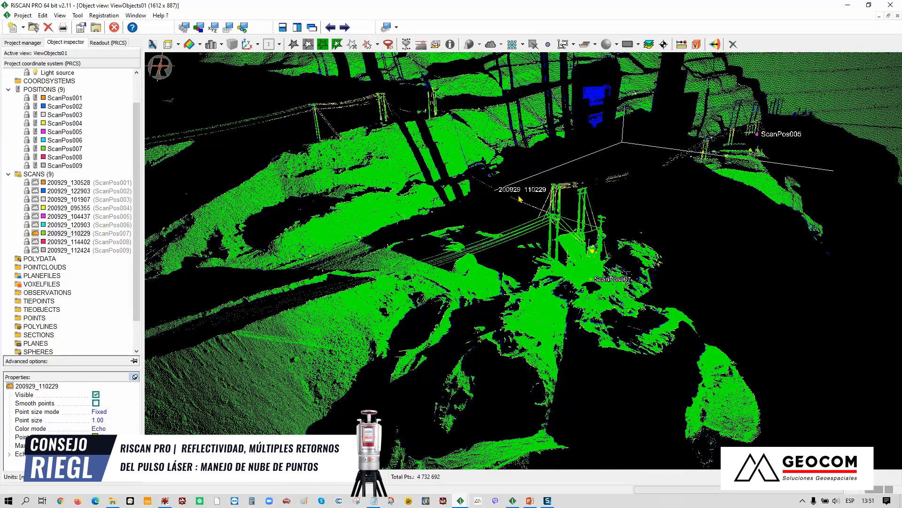
Step: Show all nine scans, set the ScanPos007 scan's color mode to Multi color, and view the whole pit
right_click(45, 175)
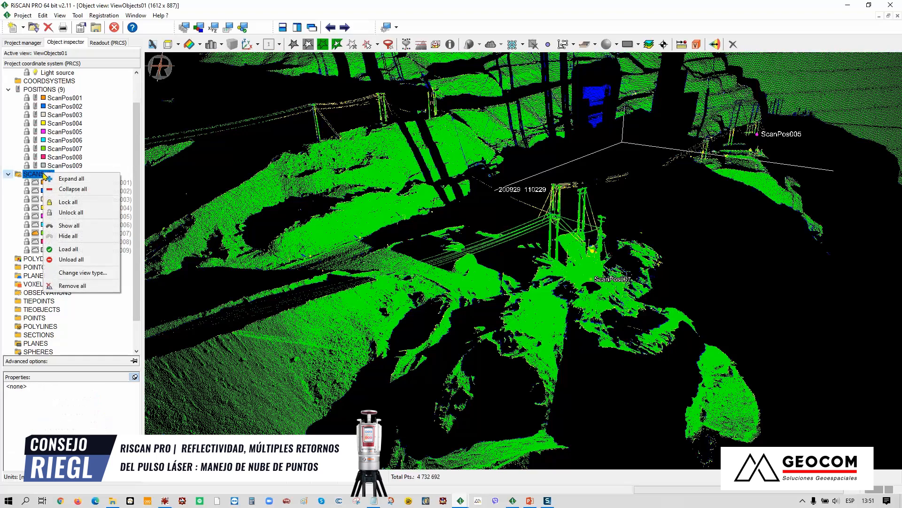
click(79, 229)
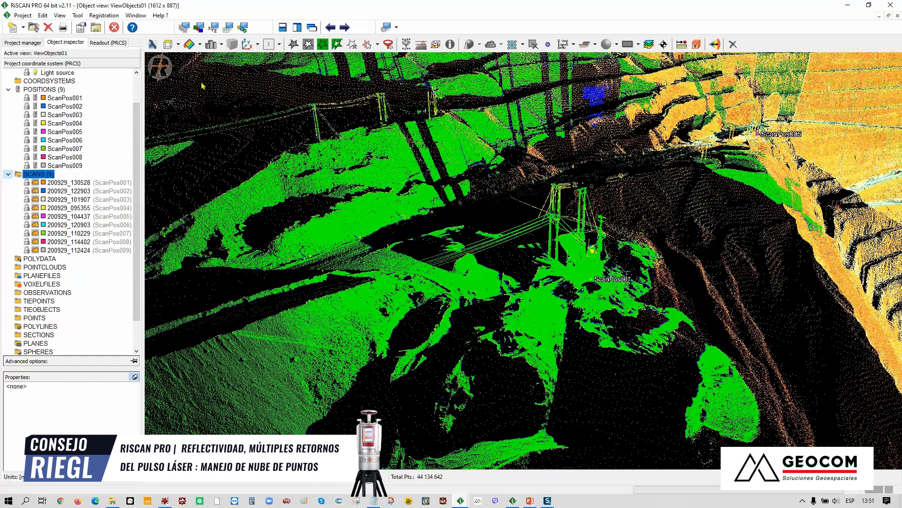
click(47, 233)
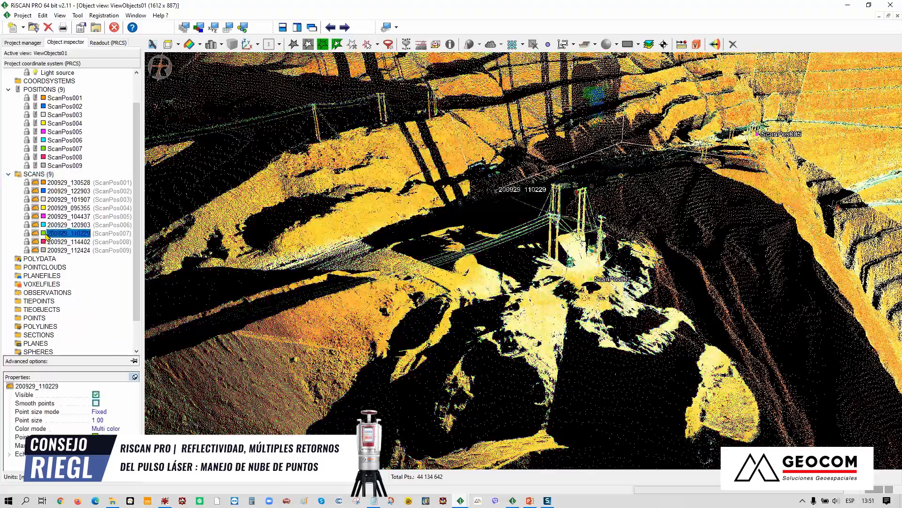
scroll(566, 125, down, 5)
drag(566, 124, 511, 184)
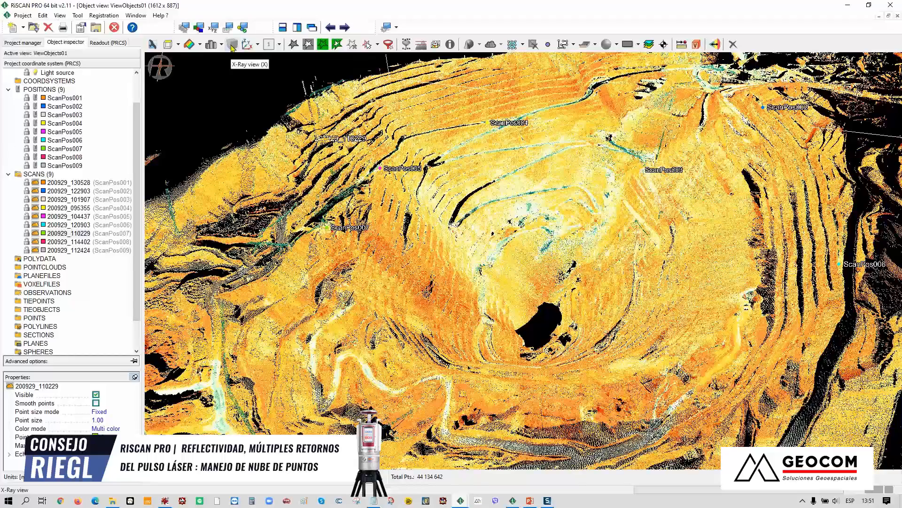
Step: Examine the pit benches around the scan positions in X-Ray view on a black background with a point alpha of 15
click(232, 46)
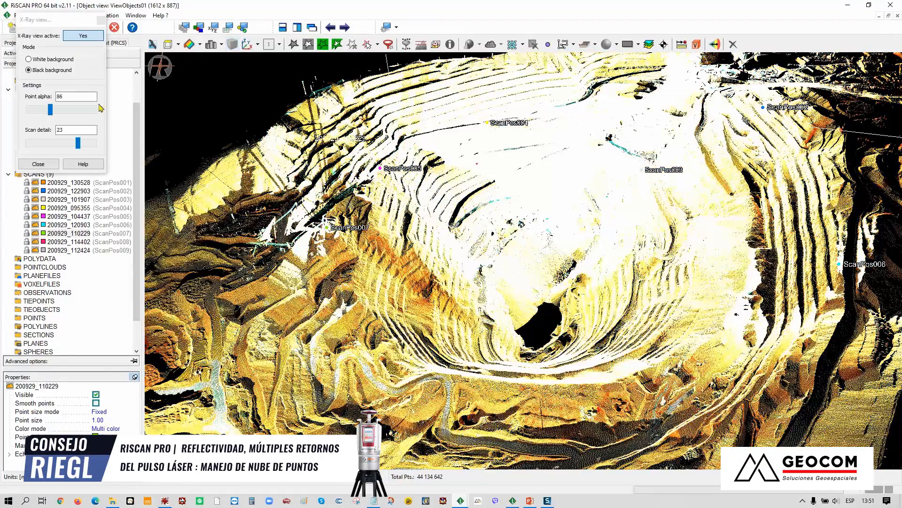
drag(51, 110, 32, 110)
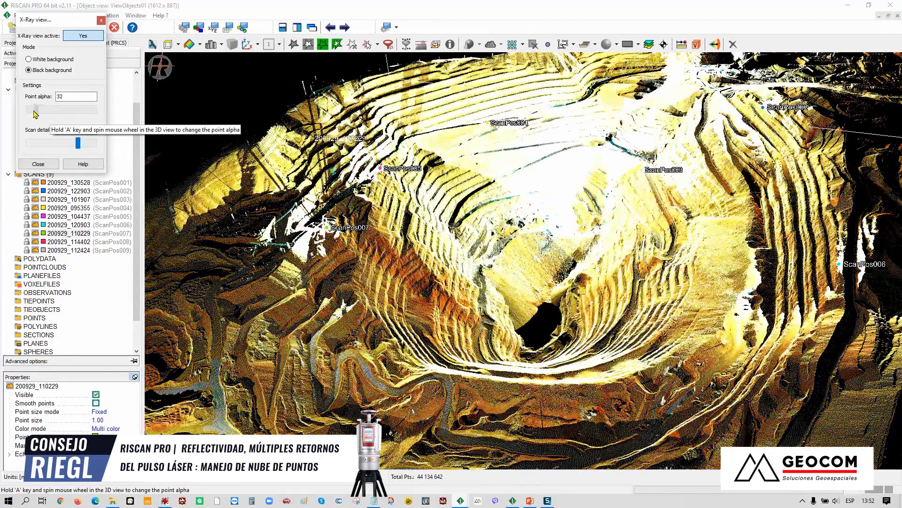
drag(607, 291, 459, 279)
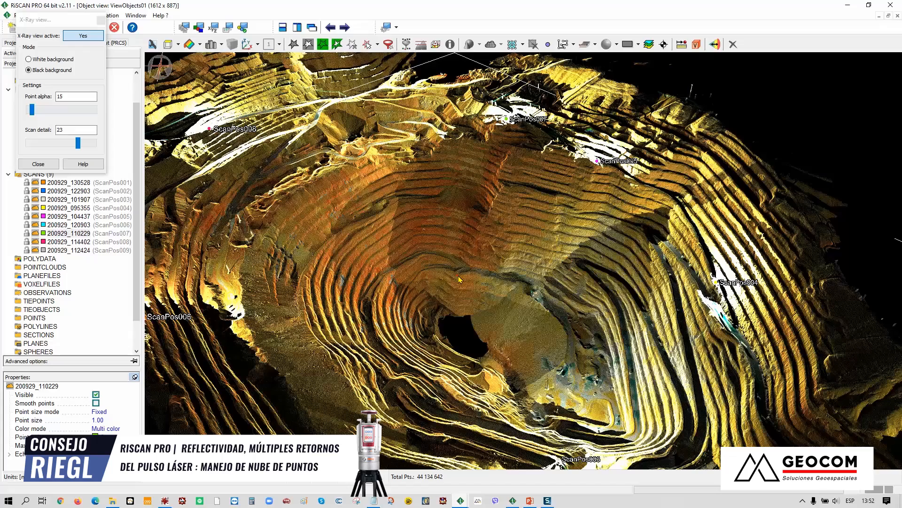
drag(461, 292, 595, 318)
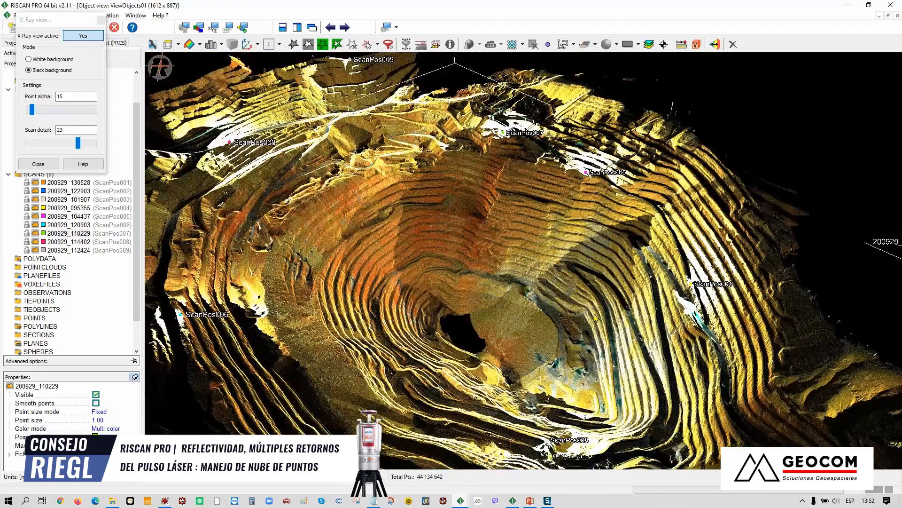
scroll(673, 315, down, 2)
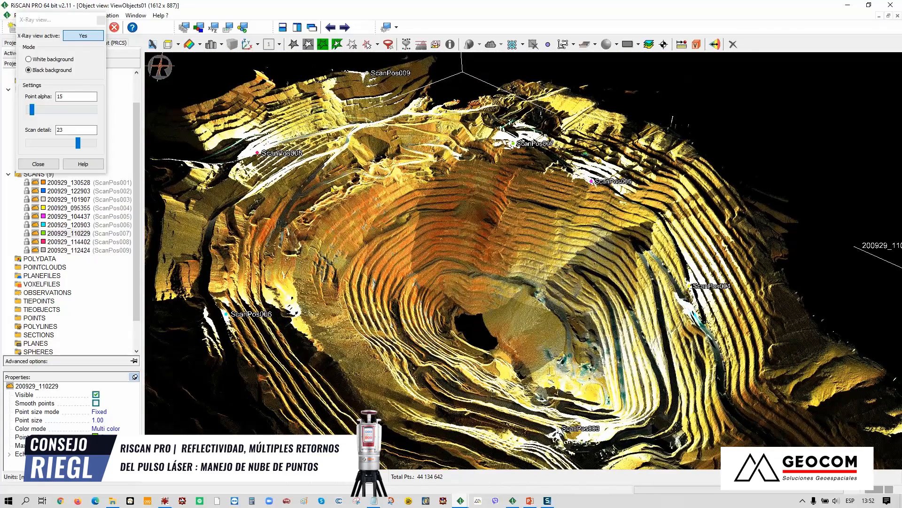
scroll(642, 278, down, 2)
drag(641, 278, 704, 276)
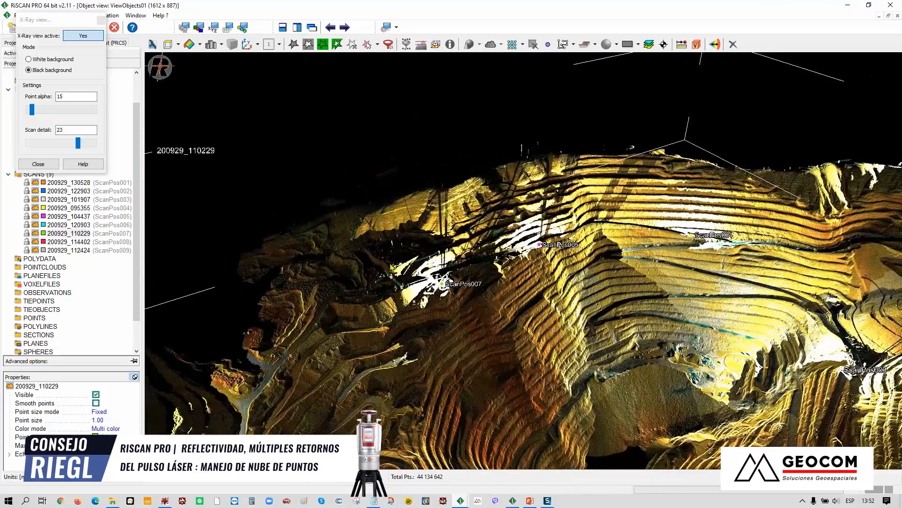
scroll(497, 213, up, 3)
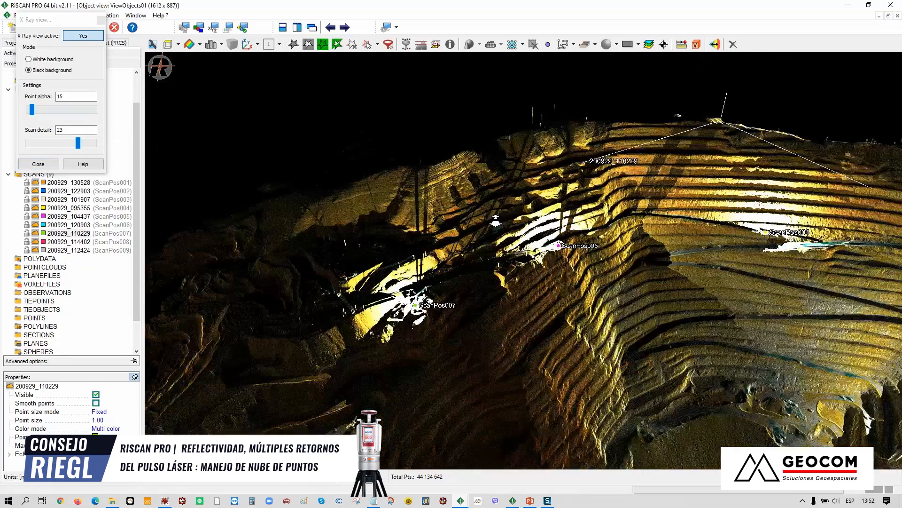
click(47, 164)
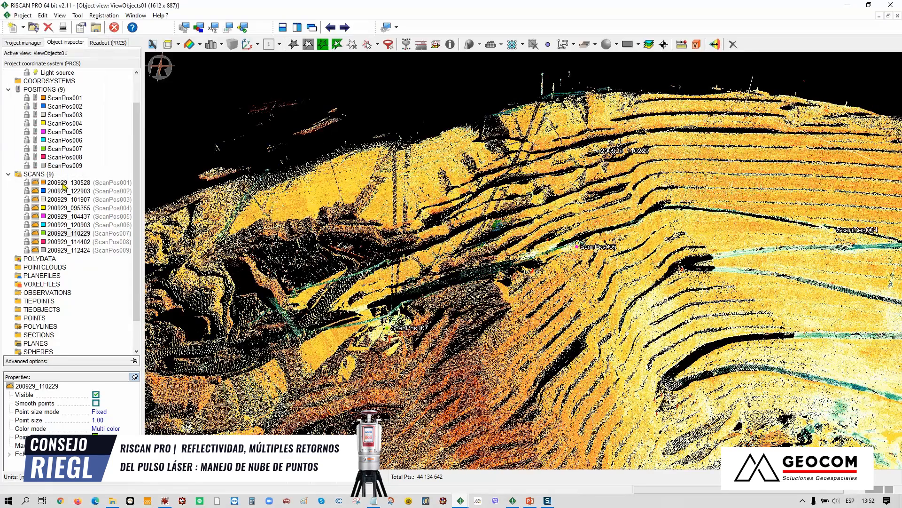
Step: Hide all scans and show only 200929_110229 of ScanPos007
right_click(40, 174)
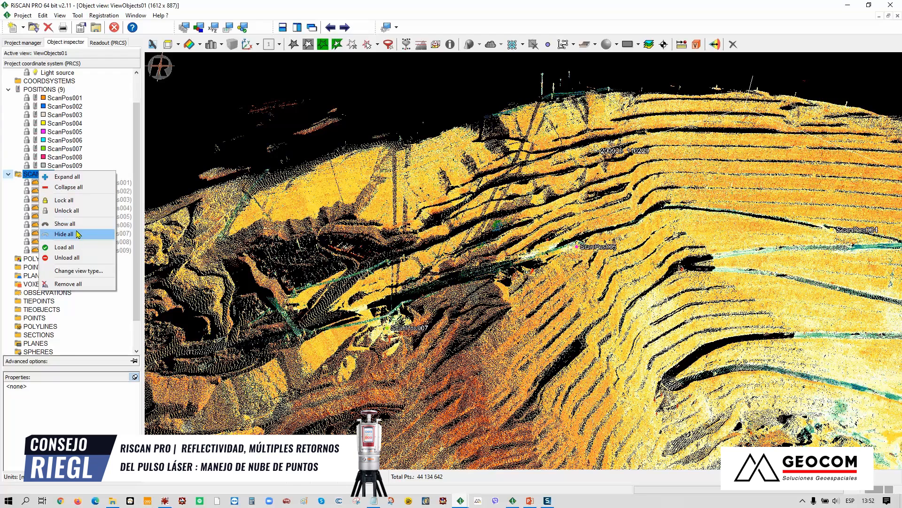
click(76, 235)
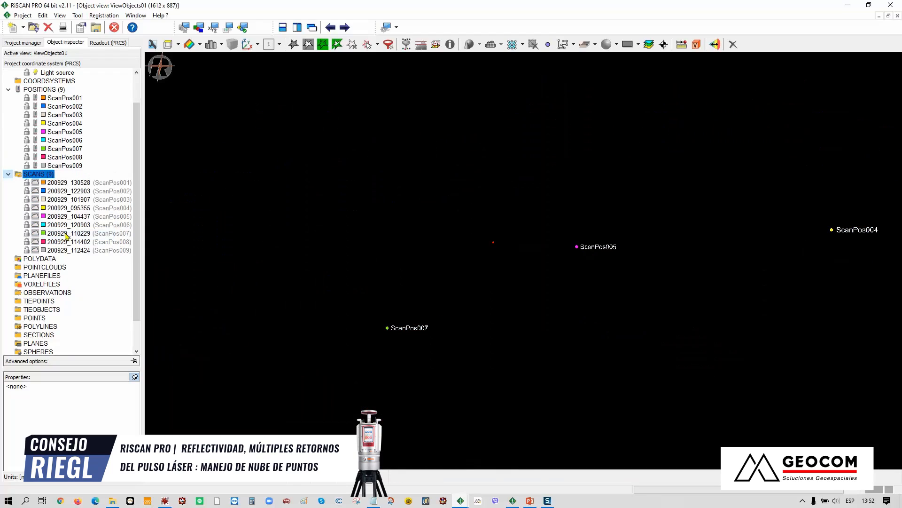
click(35, 234)
drag(401, 298, 222, 229)
Step: Set the color mode of scan 200929_110229 to Echo and examine its slopes and roads
click(61, 234)
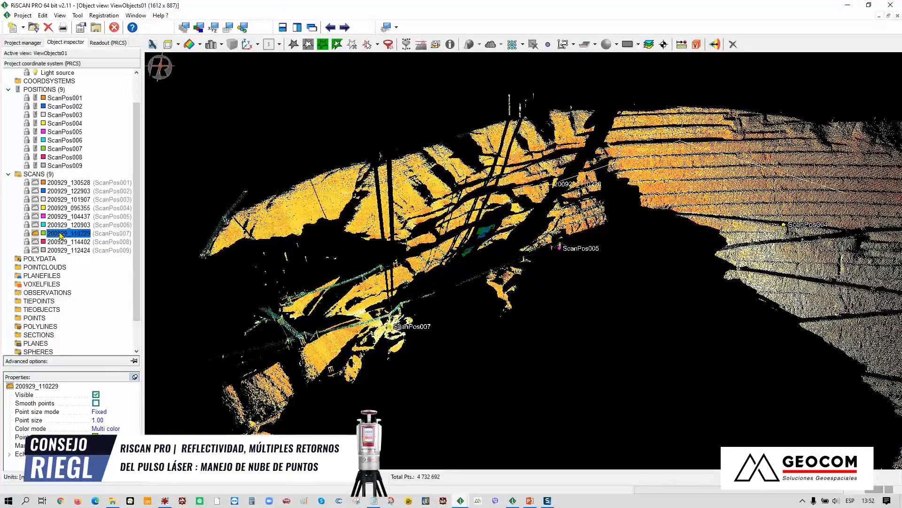
click(44, 234)
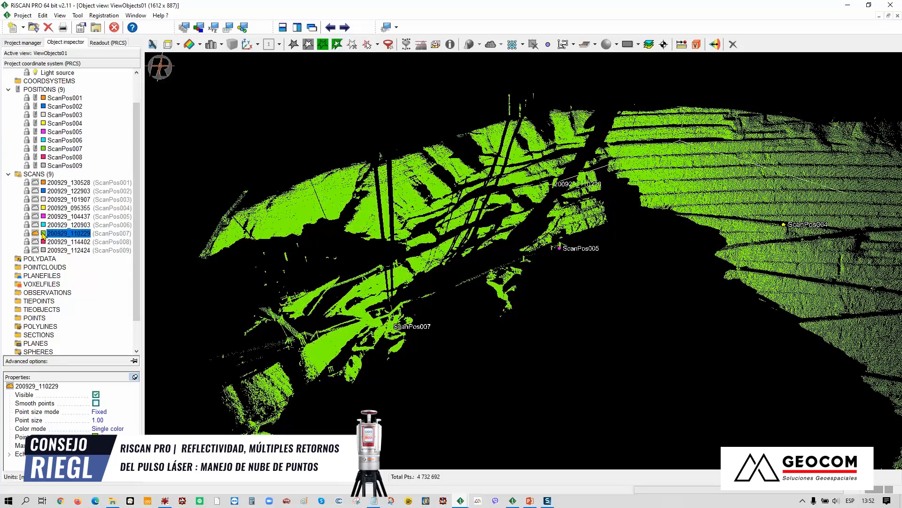
drag(462, 265, 377, 258)
middle_drag(433, 248, 530, 261)
right_drag(530, 261, 530, 192)
drag(529, 192, 458, 202)
middle_drag(458, 201, 755, 288)
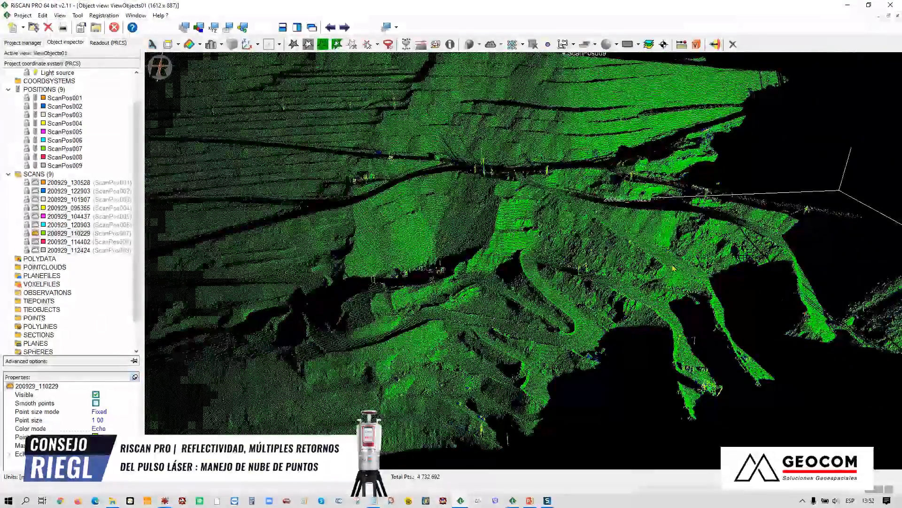
scroll(672, 268, down, 1)
key(plus)
key(minus)
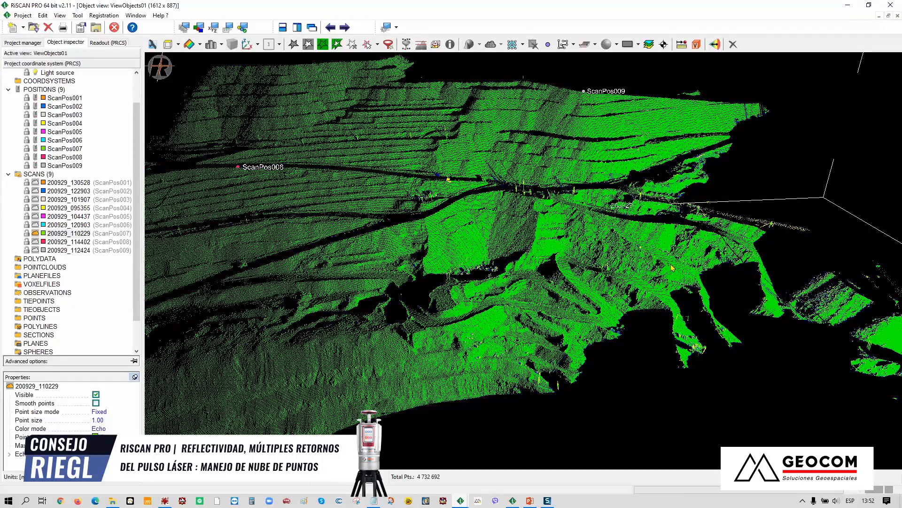
Step: Show all scans and set the color mode of the ScanPos006, ScanPos005 and ScanPos004 scans to Echo
right_click(50, 177)
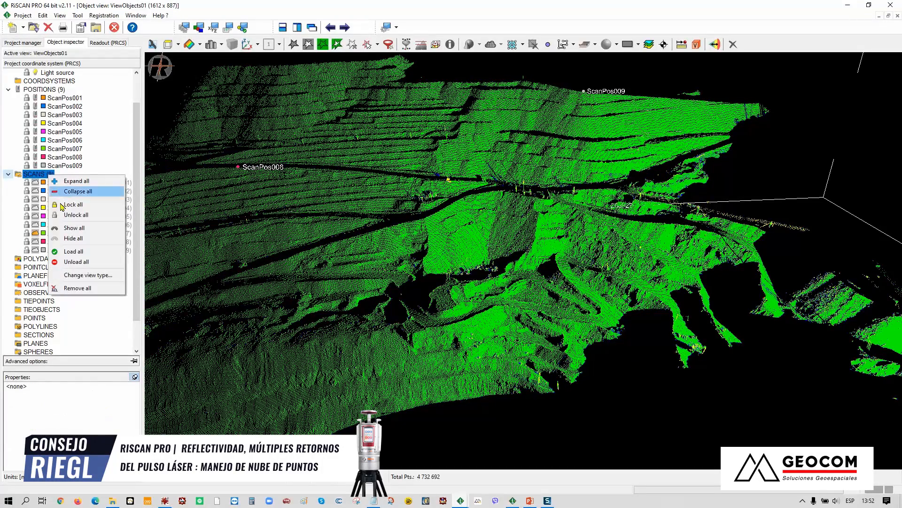
click(77, 228)
click(44, 226)
key(minus)
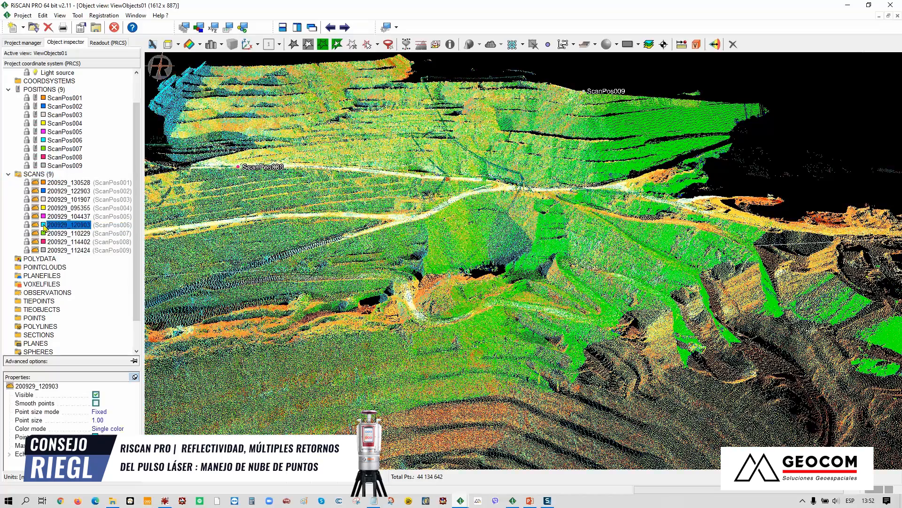
click(45, 217)
key(minus)
click(45, 208)
key(minus)
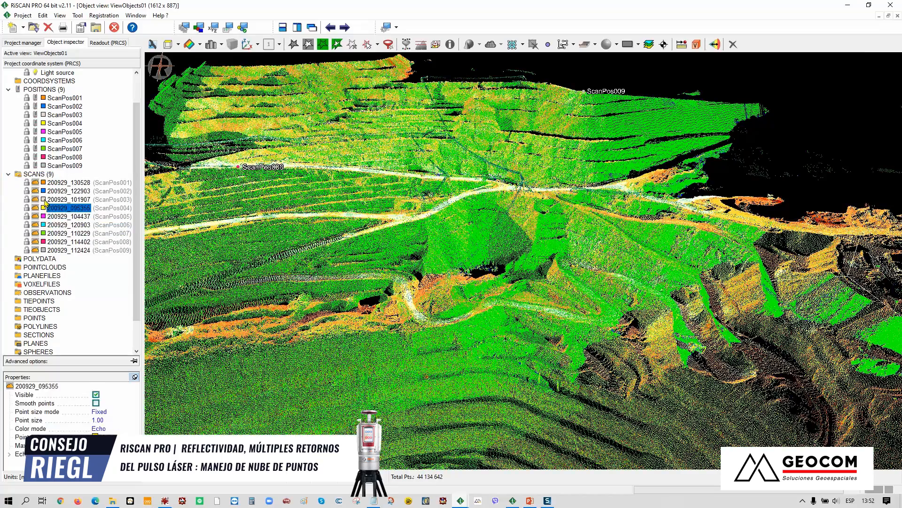
Step: Set the color mode of the remaining scans to Echo, including those of ScanPos001 to ScanPos003 and ScanPos008
click(43, 199)
click(44, 191)
click(44, 182)
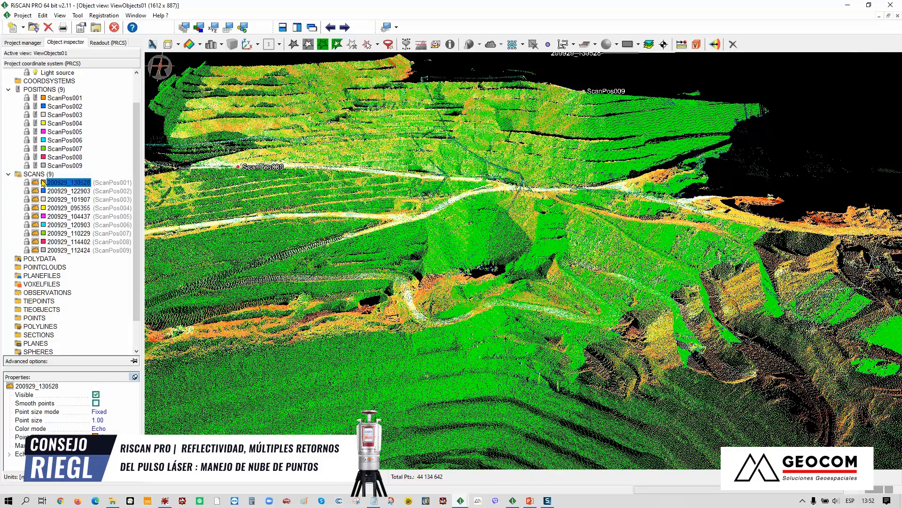
click(45, 242)
drag(390, 259, 617, 273)
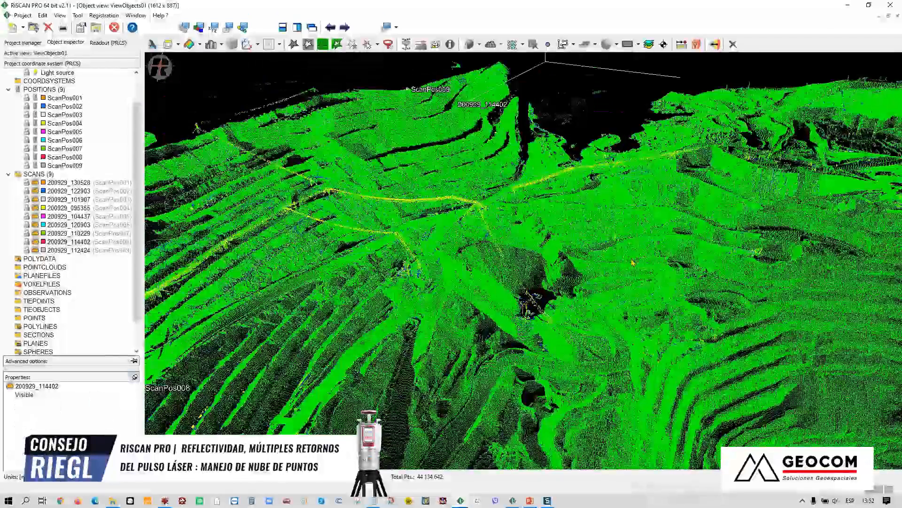
Step: Activate the X-Ray view with a point alpha of 82 and raise the point size to 3.00
click(232, 43)
drag(32, 111, 49, 110)
drag(458, 212, 364, 269)
scroll(545, 260, up, 4)
scroll(545, 260, up, 2)
key(plus)
drag(535, 237, 531, 279)
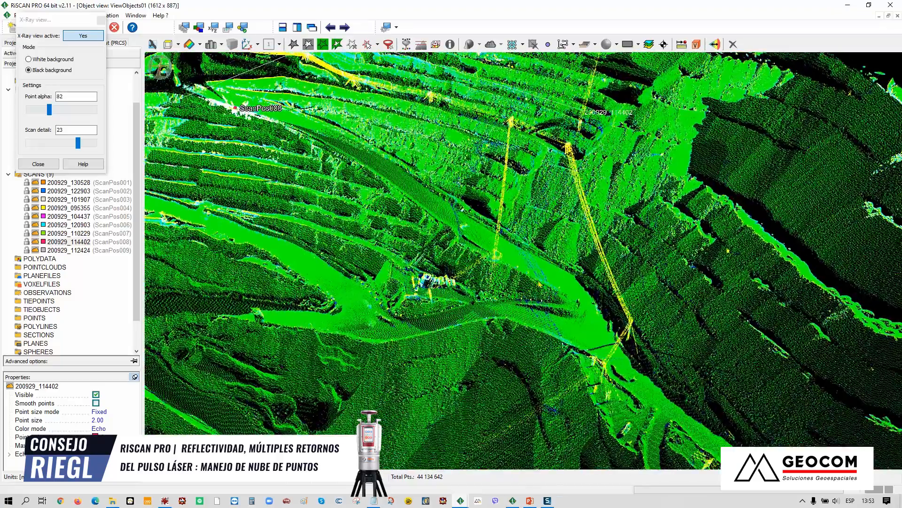
scroll(531, 279, up, 2)
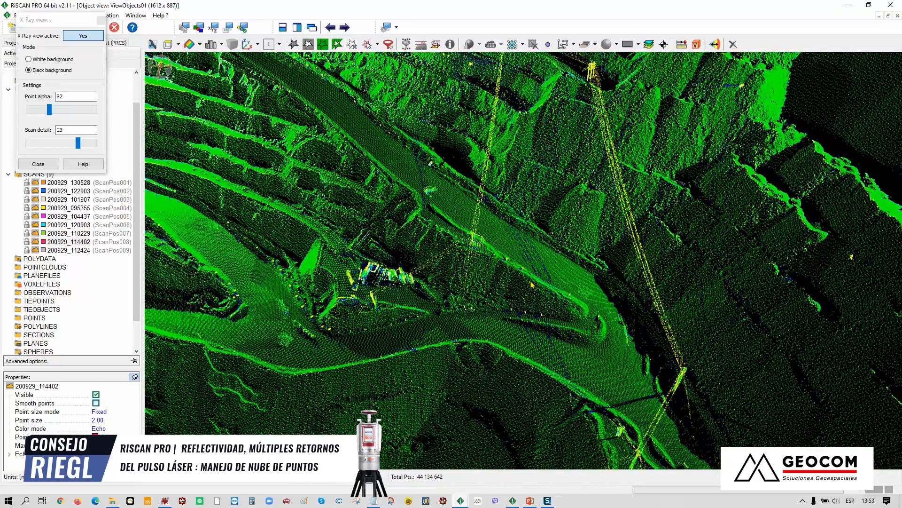
scroll(549, 271, up, 2)
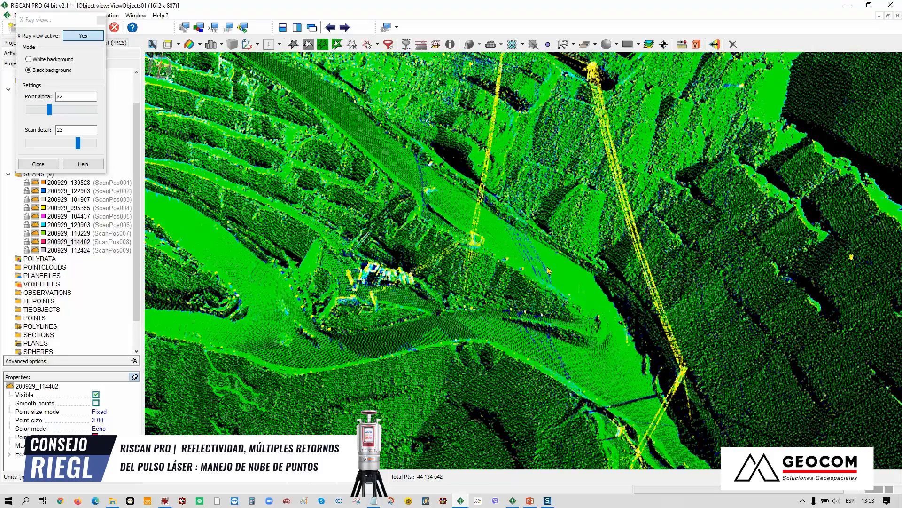
Step: Examine the yellow echoes of the power lines and pylons crossing the haul road and the upper benches
drag(502, 246, 400, 268)
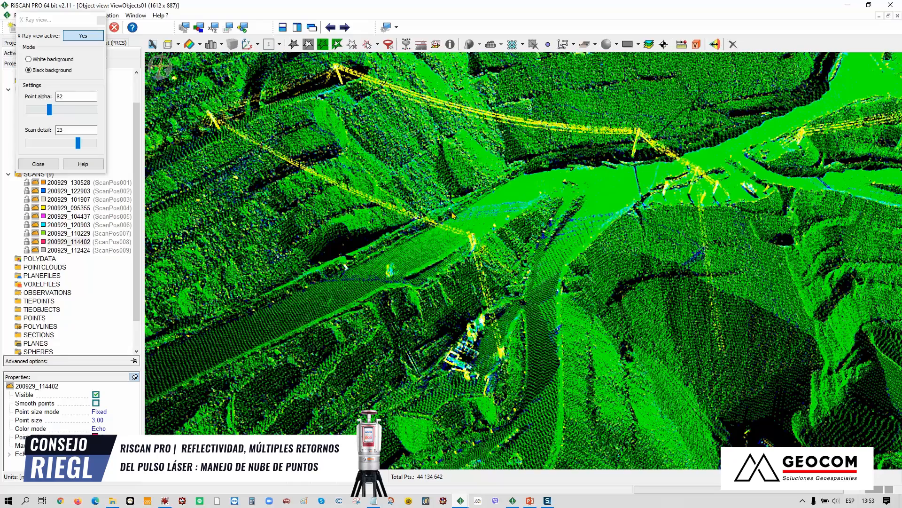
mouse_move(493, 221)
mouse_down()
mouse_move(449, 216)
mouse_move(486, 218)
mouse_move(499, 205)
mouse_up()
scroll(499, 204, down, 2)
middle_drag(497, 197, 611, 286)
drag(525, 232, 561, 216)
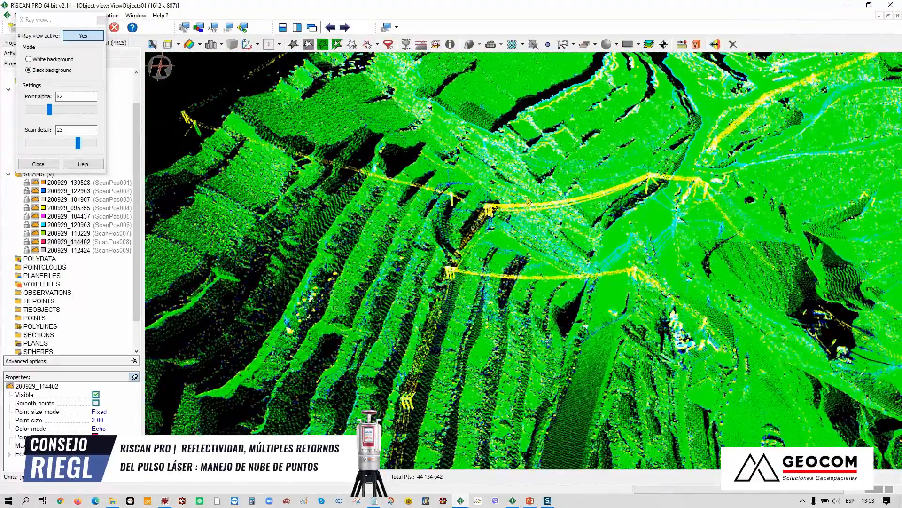
drag(593, 179, 590, 211)
drag(564, 244, 520, 271)
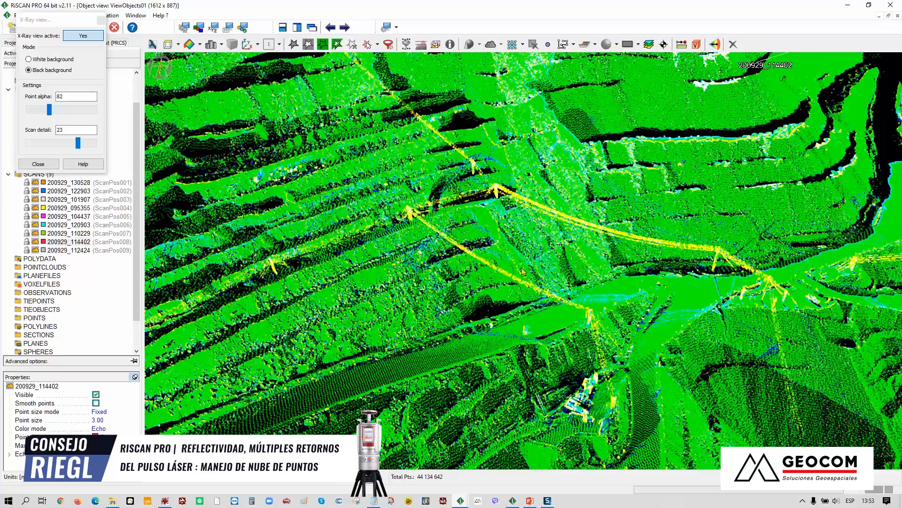
drag(558, 247, 591, 271)
drag(490, 200, 529, 211)
mouse_move(569, 274)
mouse_down()
mouse_move(573, 263)
mouse_move(553, 274)
mouse_up()
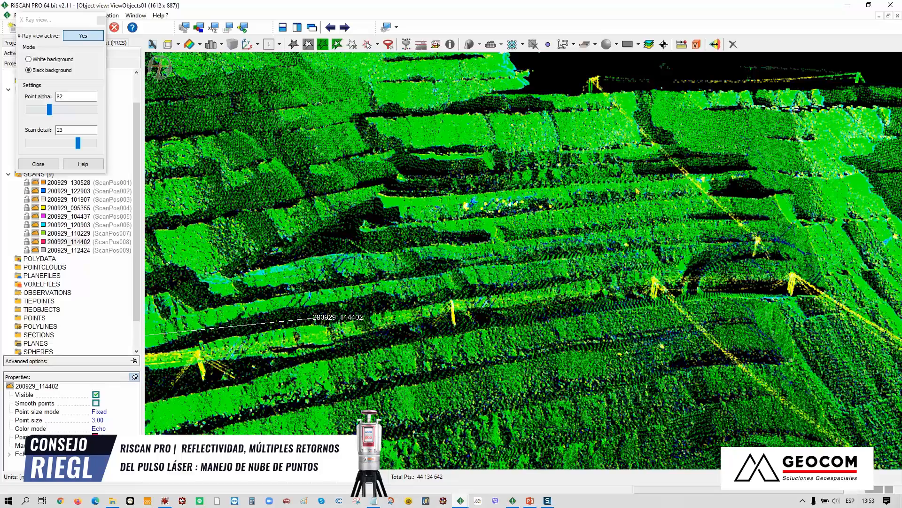
Step: Examine the echo types along the benches below ScanPos009 and across the slopes and structures toward ScanPos007
drag(691, 233, 536, 313)
middle_drag(393, 214, 457, 302)
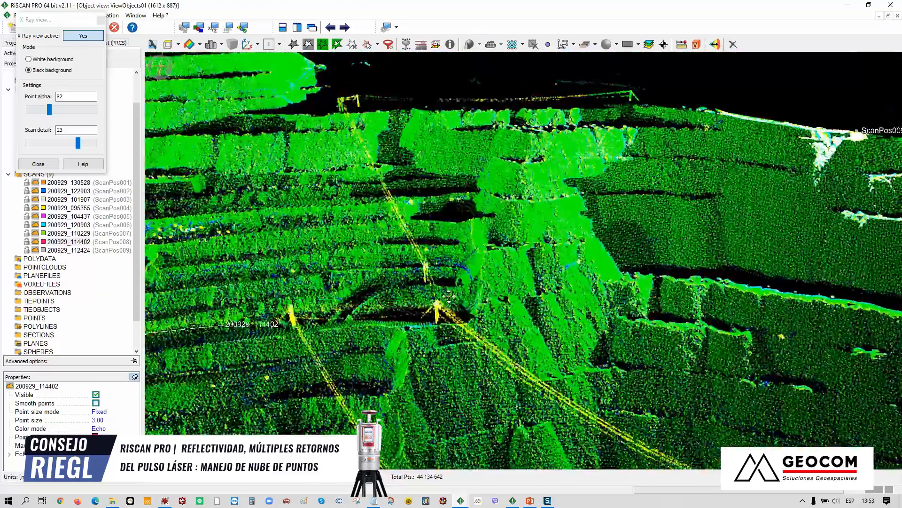
scroll(456, 301, up, 2)
drag(393, 225, 509, 230)
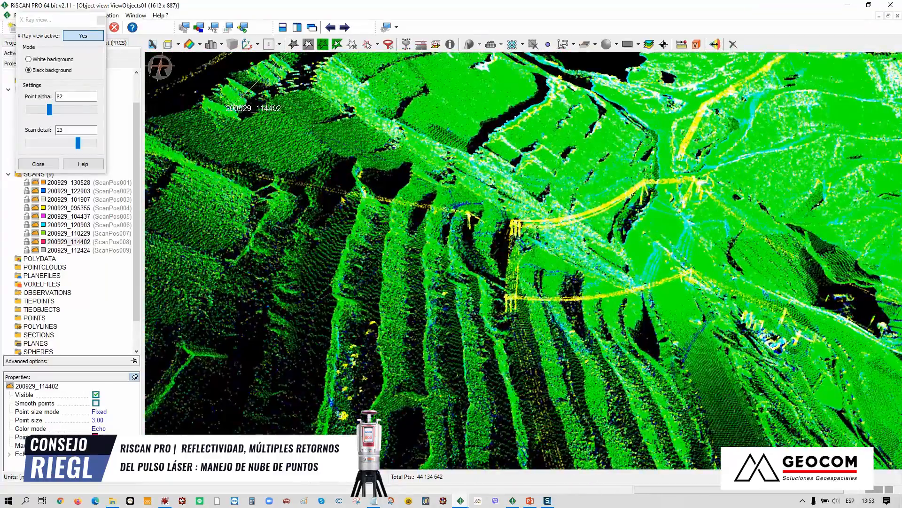
drag(492, 240, 583, 261)
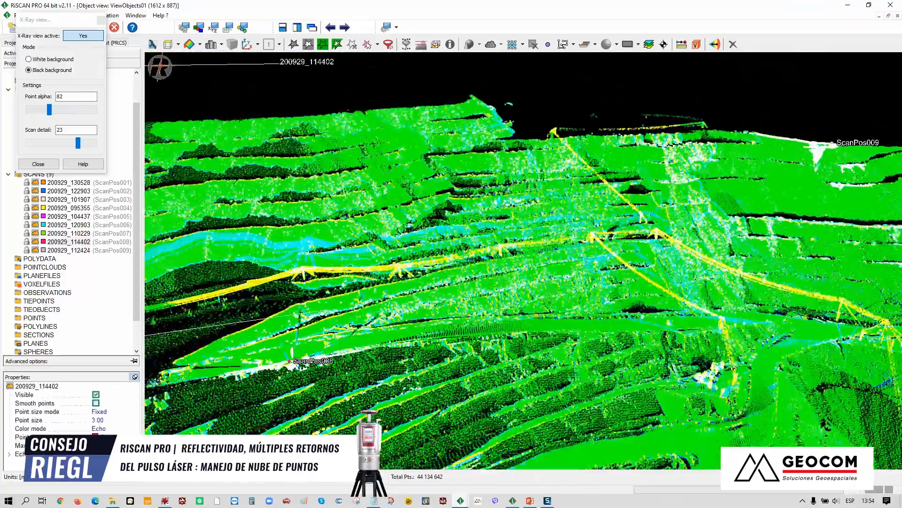
drag(699, 334, 475, 288)
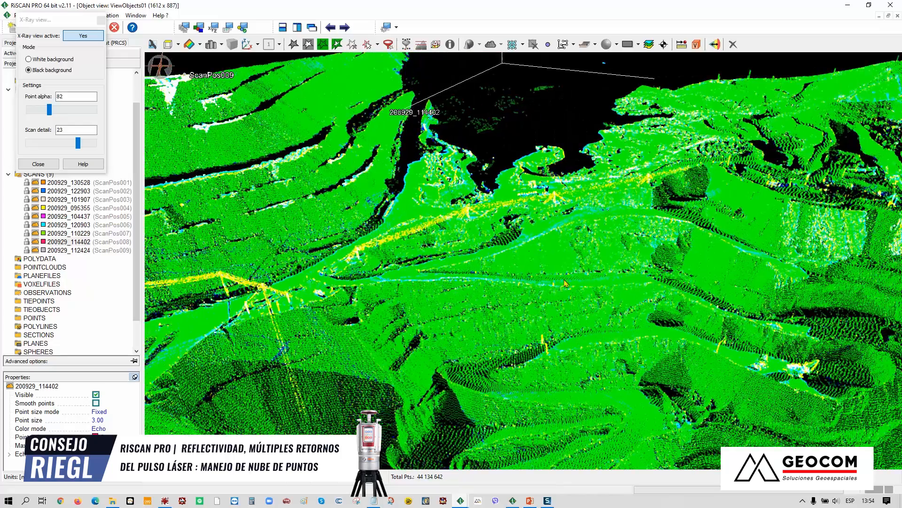
drag(567, 295, 444, 280)
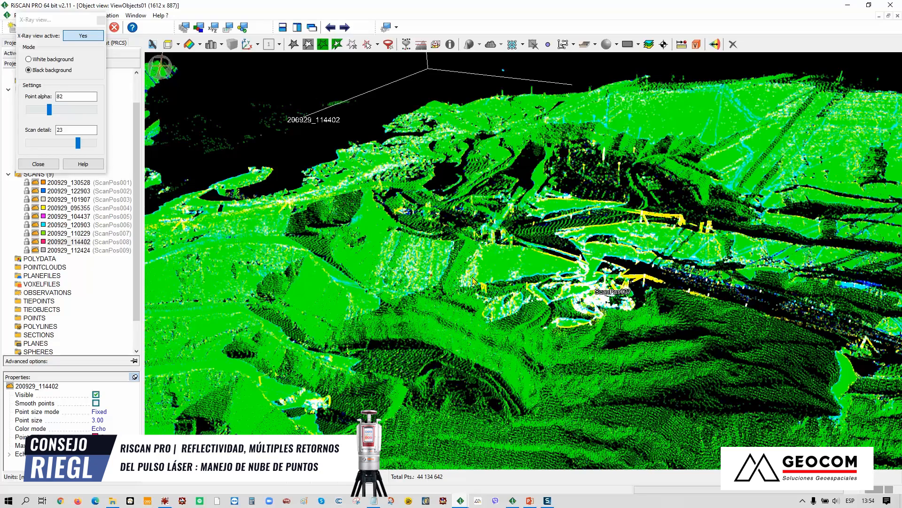
Step: Close the X-Ray view of the combined scans
drag(546, 283, 670, 298)
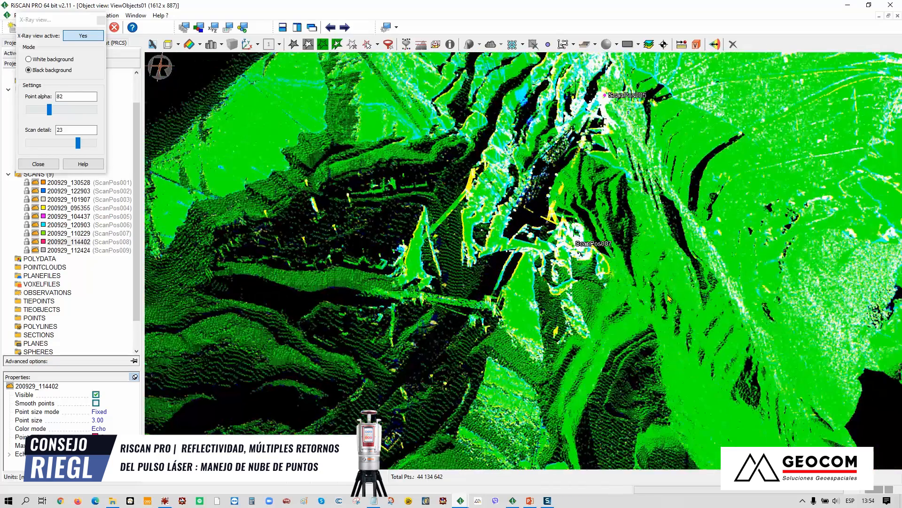
click(39, 164)
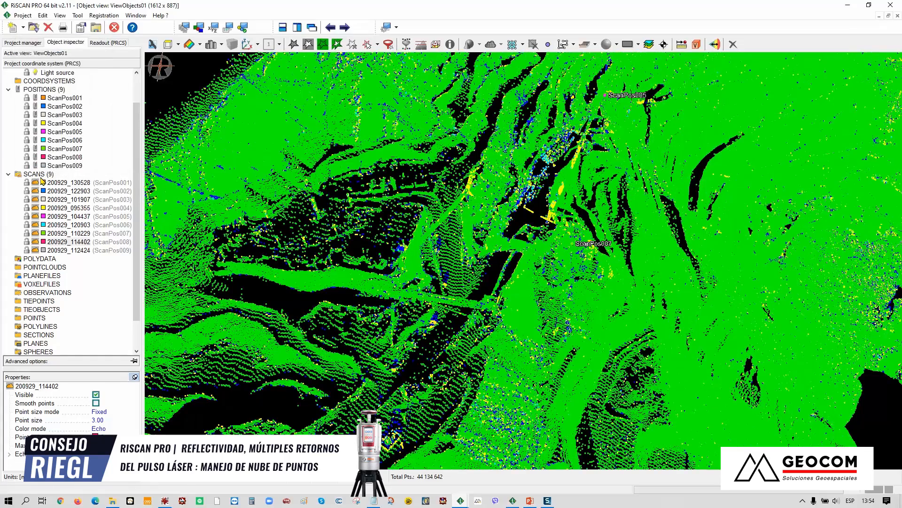
Step: Open scan 200929_110229 of ScanPos007 in a 3D view colored by reflectance from -15.00 to 10.00 dB
click(23, 42)
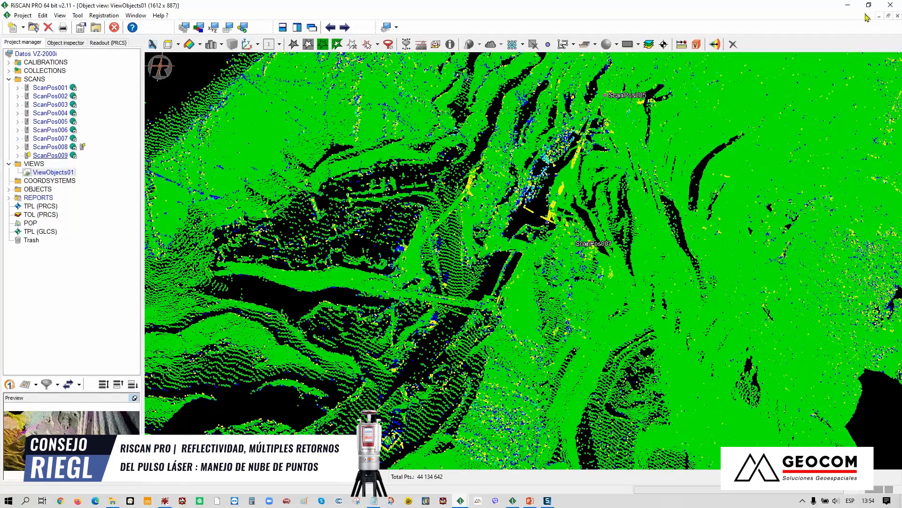
click(18, 139)
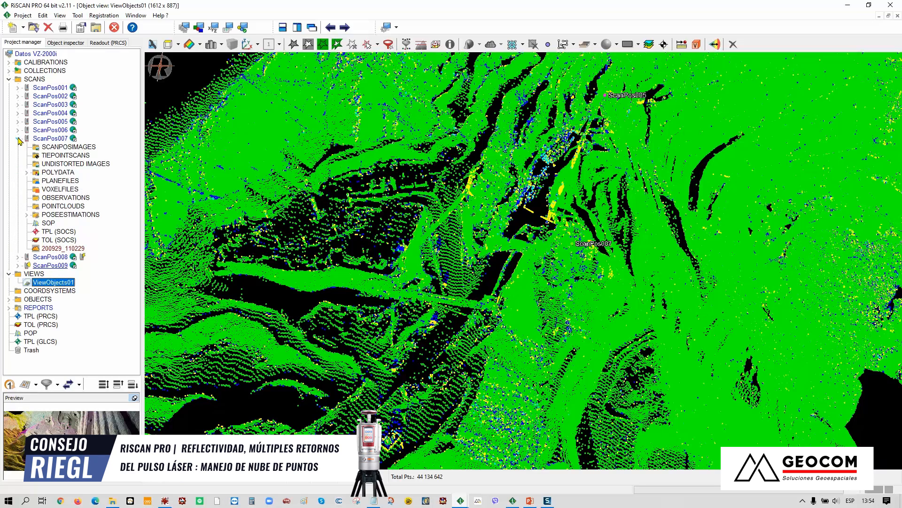
click(69, 249)
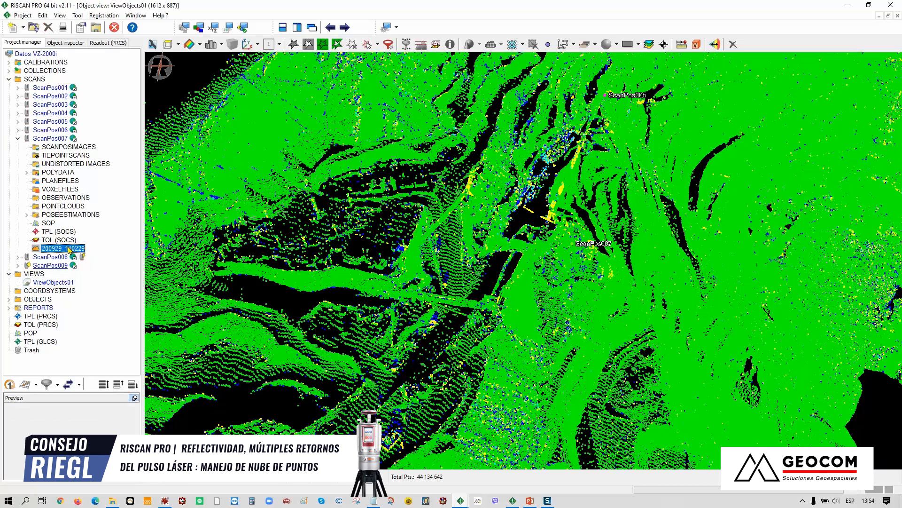
double_click(69, 249)
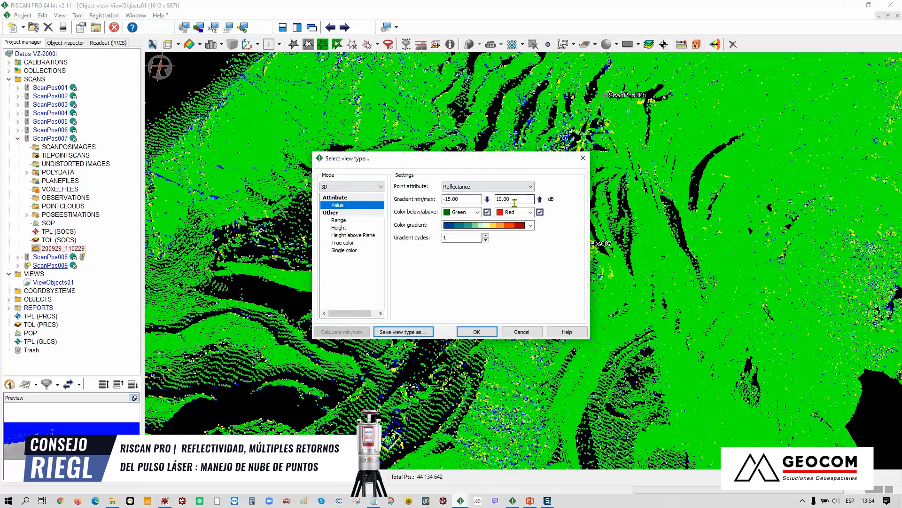
click(476, 332)
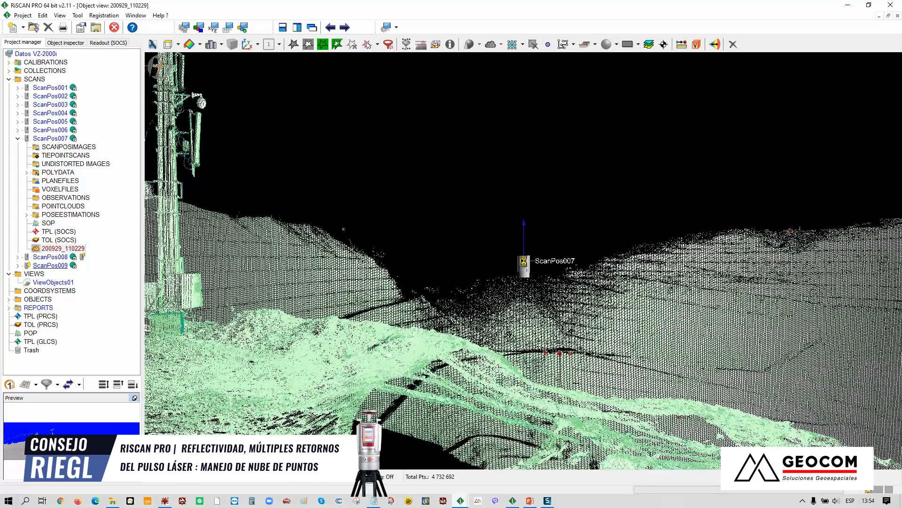
Step: Examine the reflectance of the terrain, power lines, poles, parked vehicle and equipment cabin around ScanPos007
mouse_move(733, 240)
mouse_down()
mouse_move(564, 266)
mouse_move(742, 279)
mouse_move(542, 272)
mouse_move(497, 261)
mouse_up()
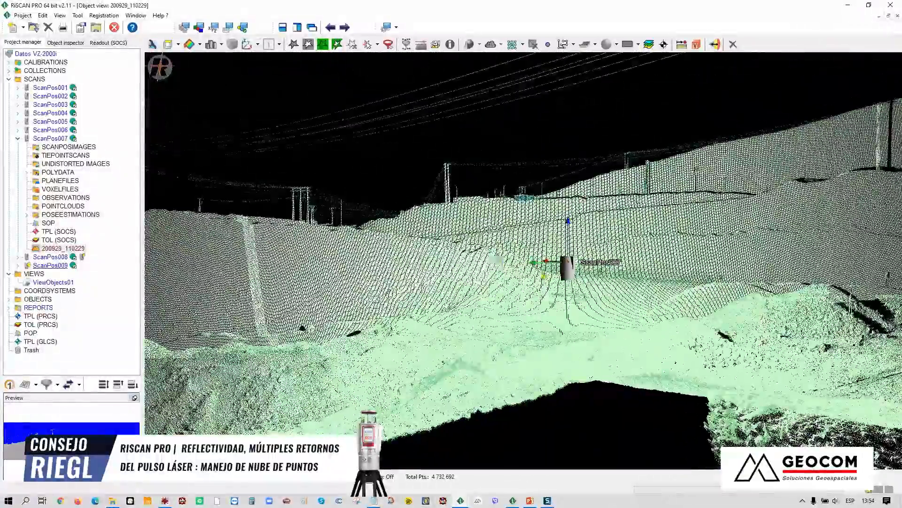
drag(576, 269, 596, 200)
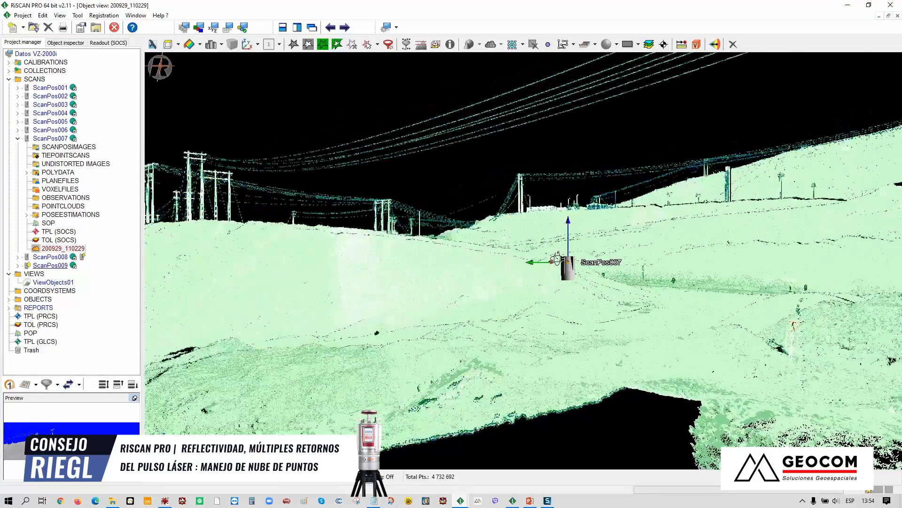
drag(567, 262, 595, 185)
drag(573, 274, 581, 297)
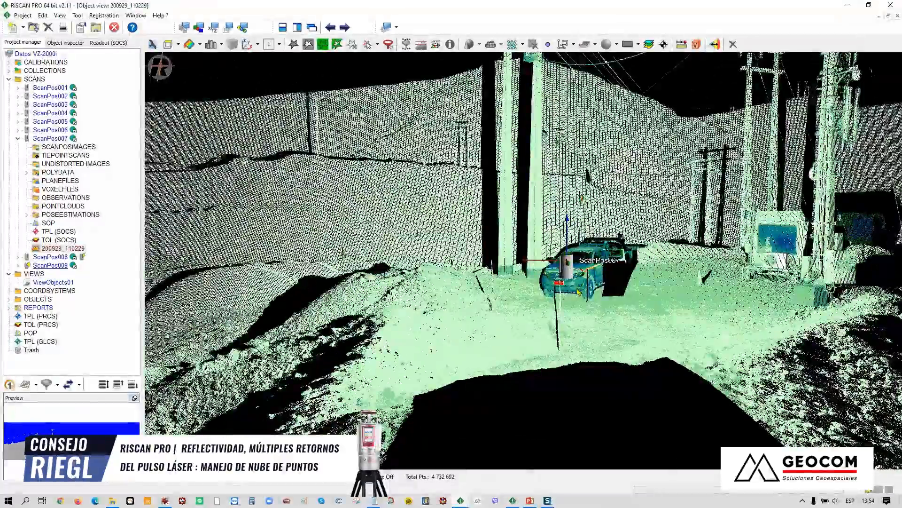
scroll(578, 292, up, 6)
drag(578, 292, 426, 310)
scroll(632, 320, up, 4)
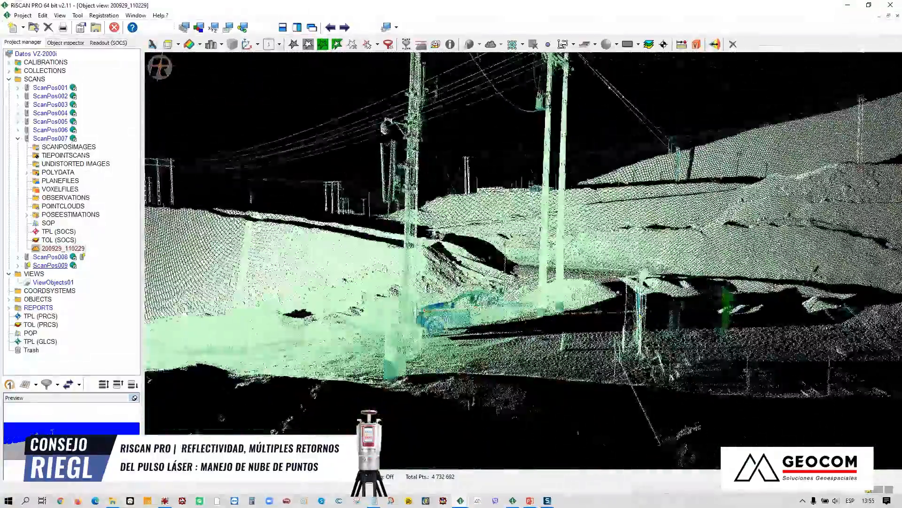
scroll(637, 286, up, 4)
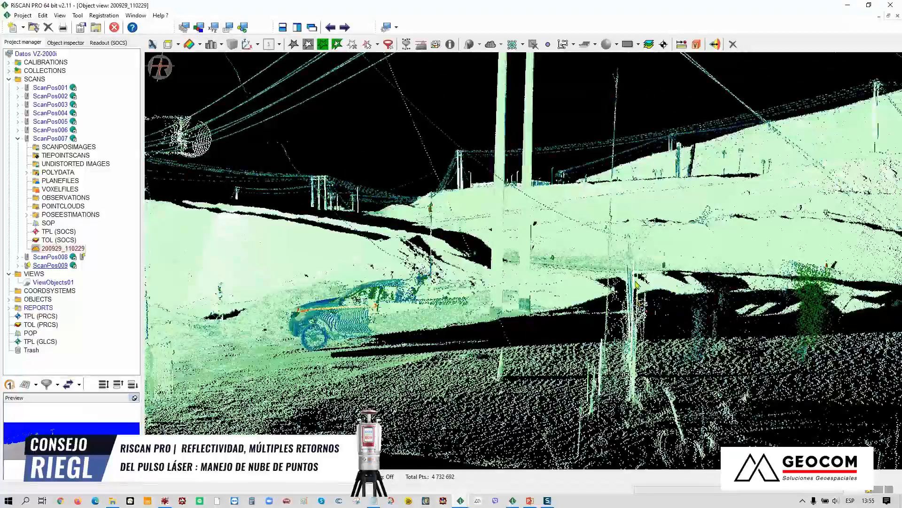
scroll(685, 289, up, 5)
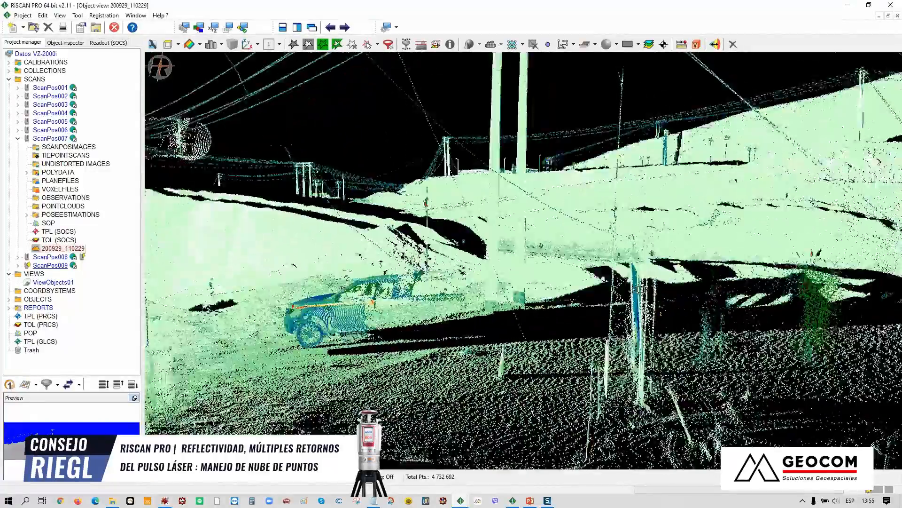
mouse_move(685, 289)
mouse_down()
mouse_move(698, 339)
mouse_move(711, 349)
mouse_move(682, 320)
mouse_move(681, 300)
mouse_up()
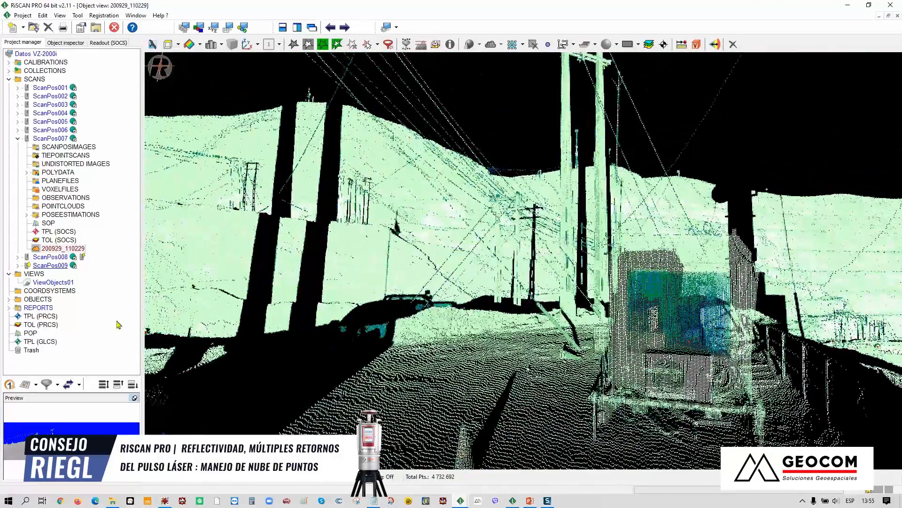
Step: Set the color mode of scan 200929_110229 to Echo
click(65, 43)
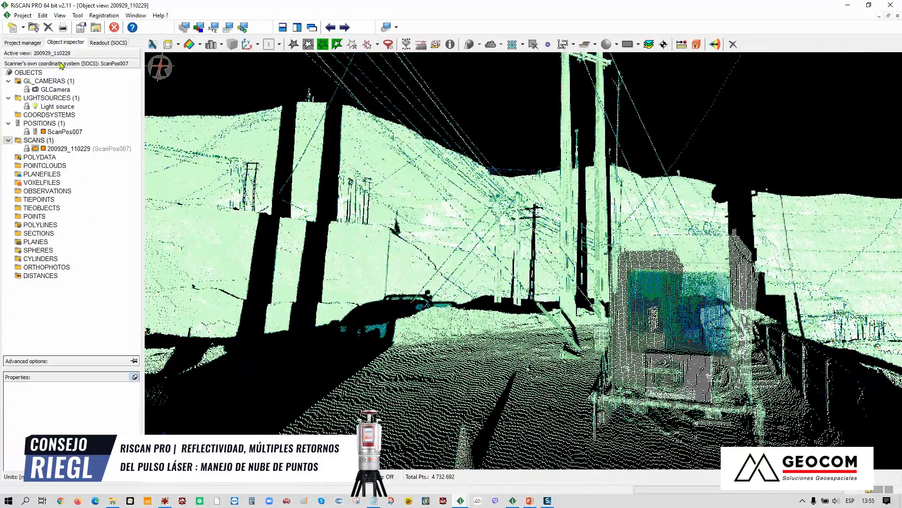
click(51, 150)
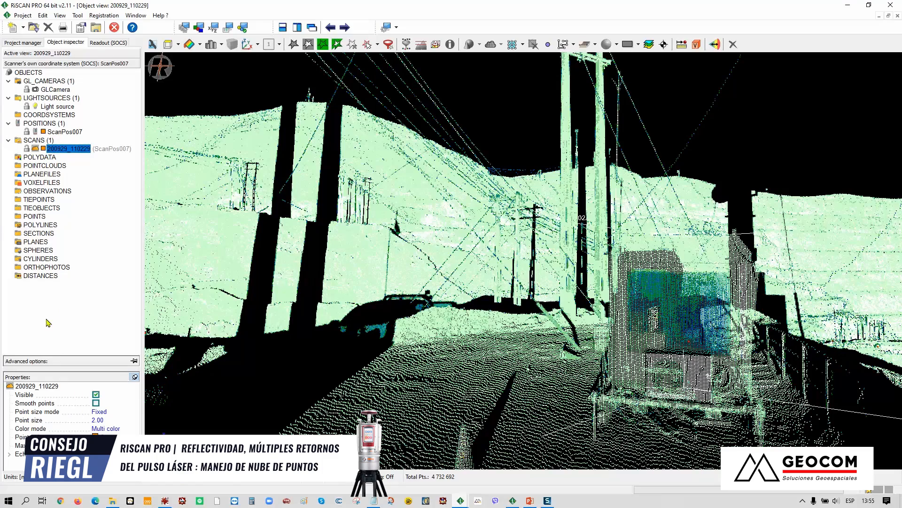
click(45, 148)
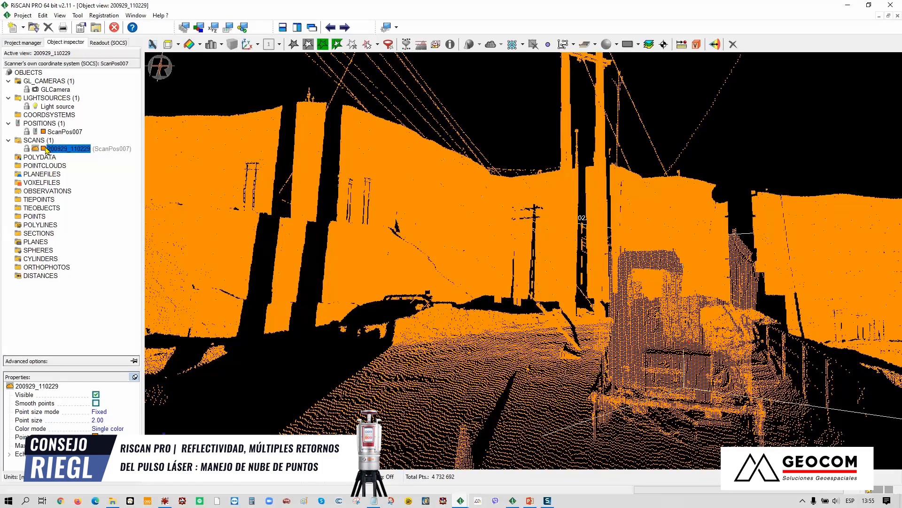
click(45, 148)
Step: Compare the yellow echoes of the power lines and poles with the blue echoes on the hillside behind them
drag(700, 341, 667, 353)
scroll(530, 154, down, 5)
middle_drag(531, 162, 527, 254)
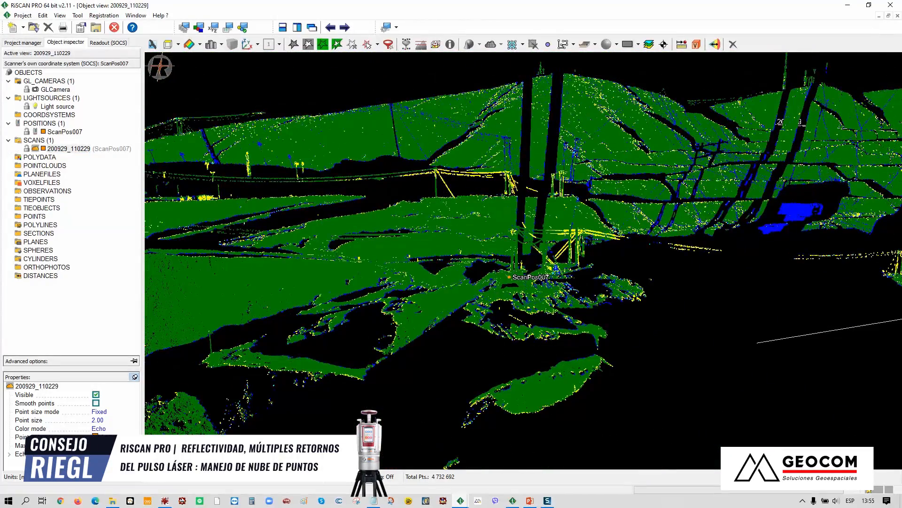
drag(474, 178, 480, 177)
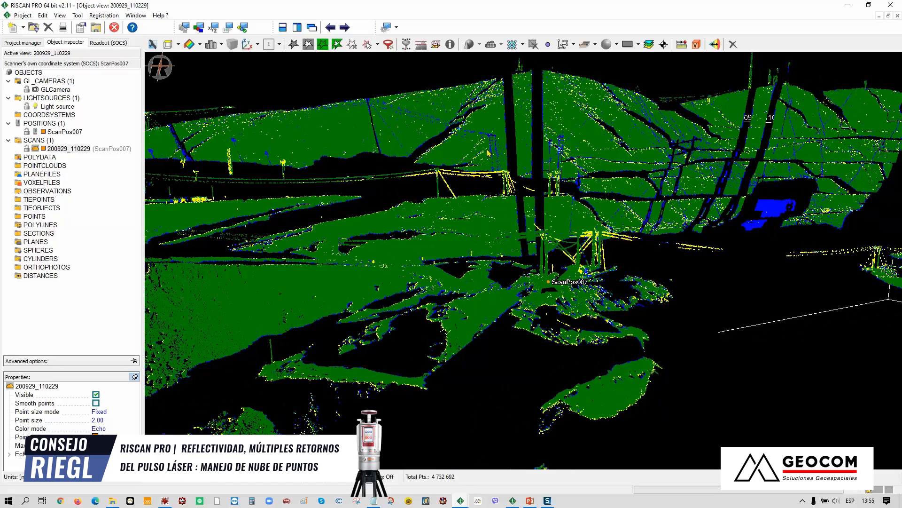
scroll(434, 117, up, 5)
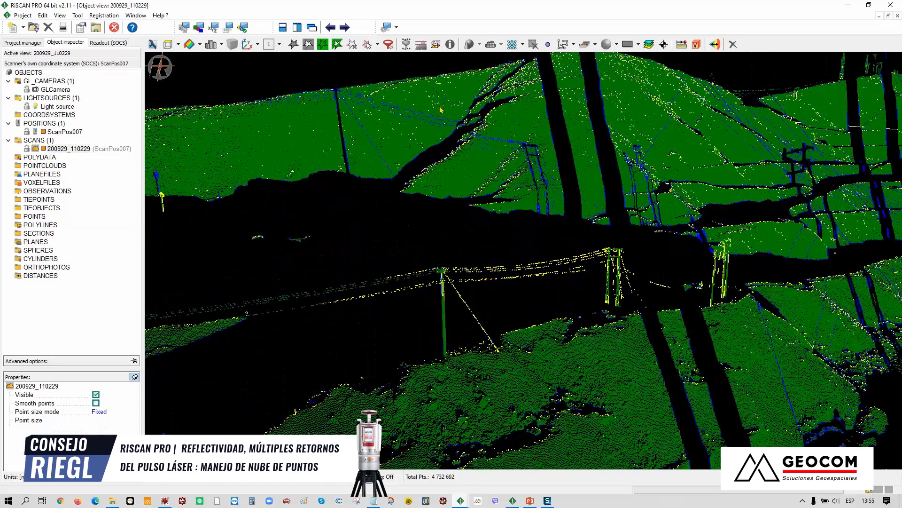
drag(538, 260, 539, 258)
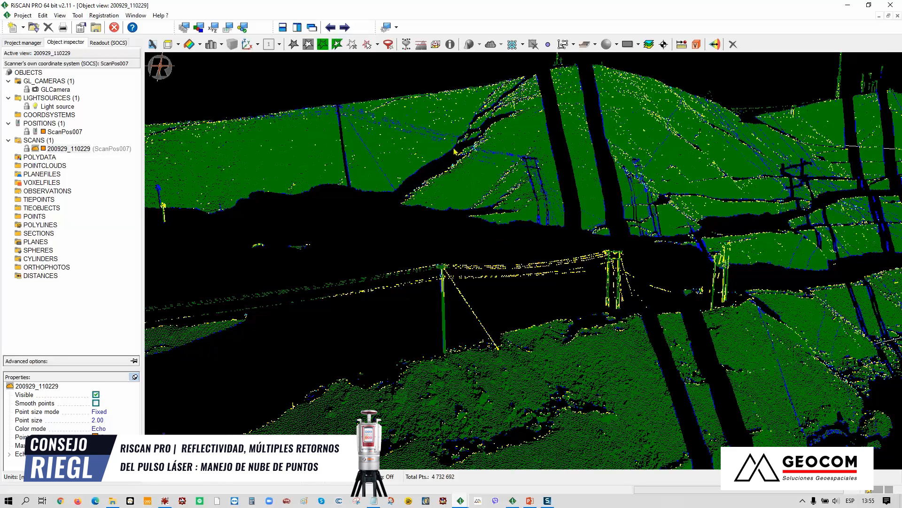
scroll(565, 229, up, 3)
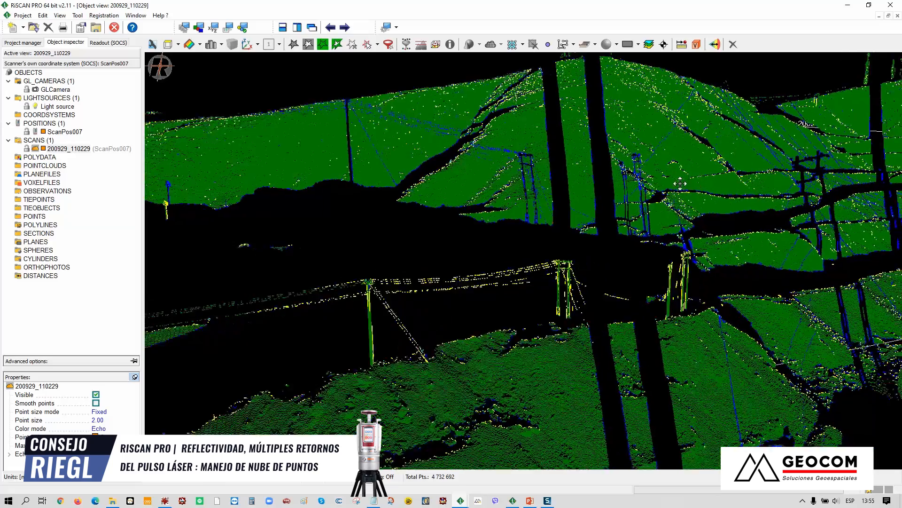
Step: Examine the yellow and cyan echoes on the equipment cabin panel near ScanPos007 and the blue patch behind it
drag(708, 207, 639, 218)
scroll(714, 215, down, 4)
scroll(658, 256, down, 3)
right_drag(672, 329, 683, 232)
drag(675, 249, 609, 275)
right_drag(688, 244, 658, 262)
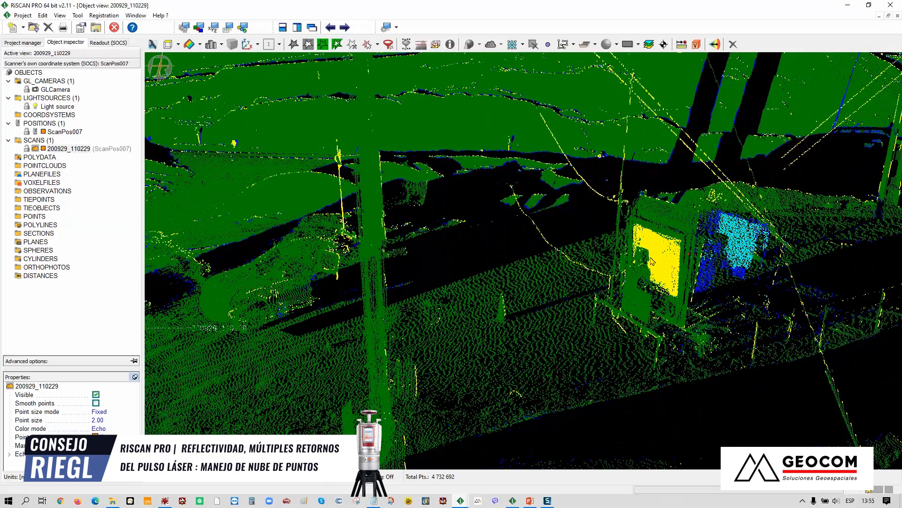
drag(668, 258, 662, 260)
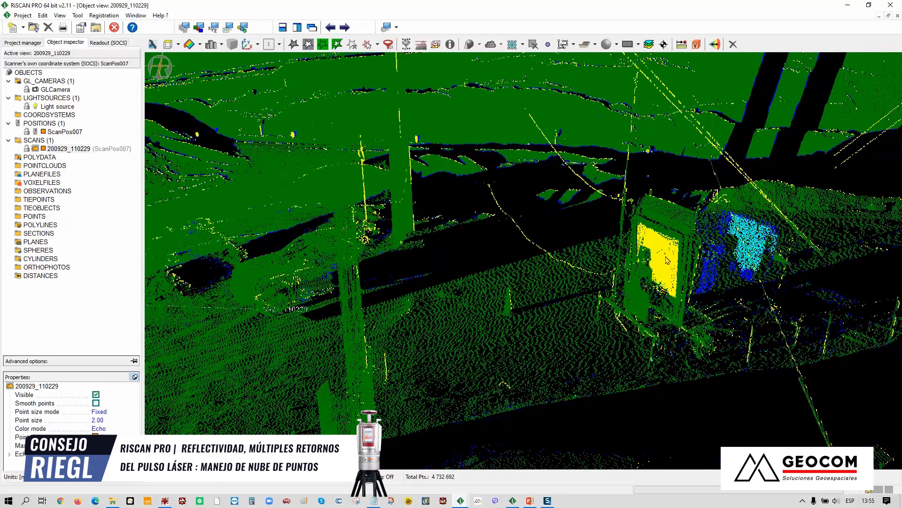
drag(658, 244, 507, 250)
drag(503, 281, 557, 232)
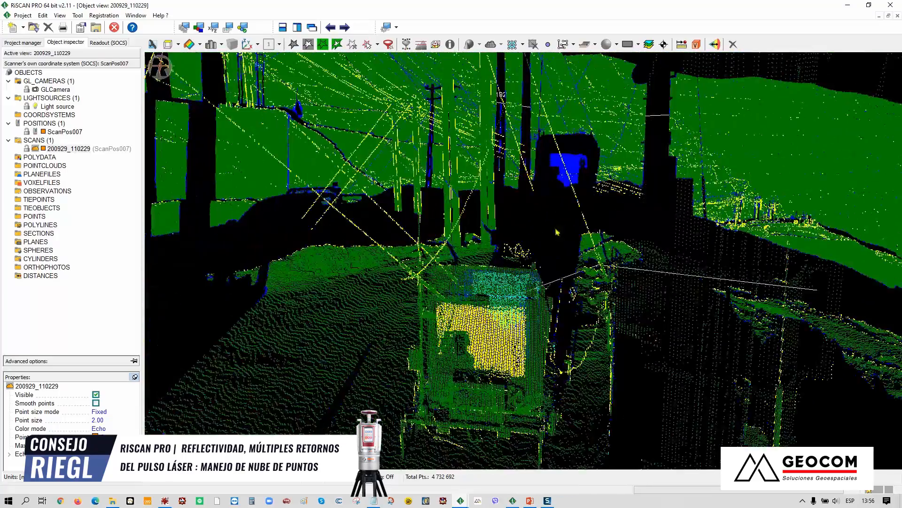
Step: Trace the blue echoes on the distant slope back to the cabin in front of the scanner at ScanPos007
scroll(571, 165, up, 10)
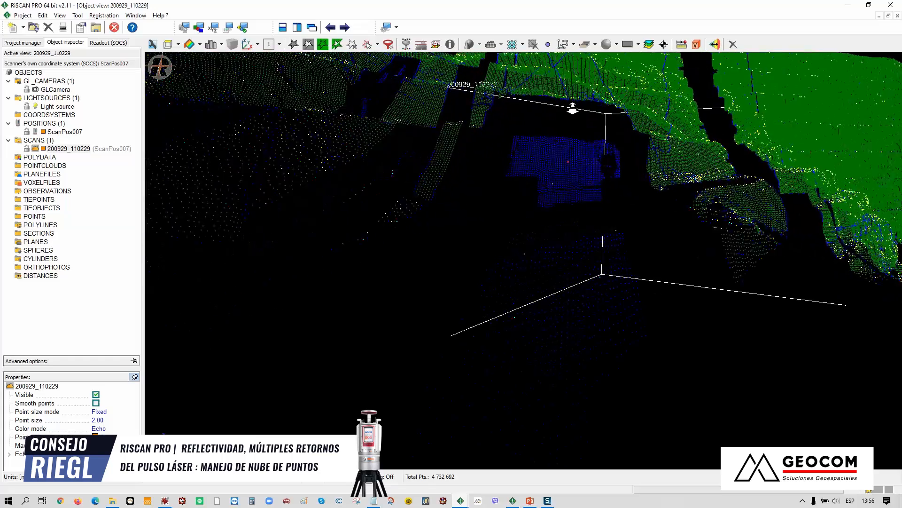
mouse_move(569, 161)
mouse_down()
mouse_move(530, 175)
mouse_move(566, 167)
mouse_up()
right_drag(566, 167, 549, 245)
drag(549, 245, 490, 239)
right_drag(490, 238, 496, 141)
right_drag(437, 215, 456, 143)
drag(440, 223, 497, 231)
scroll(496, 238, up, 5)
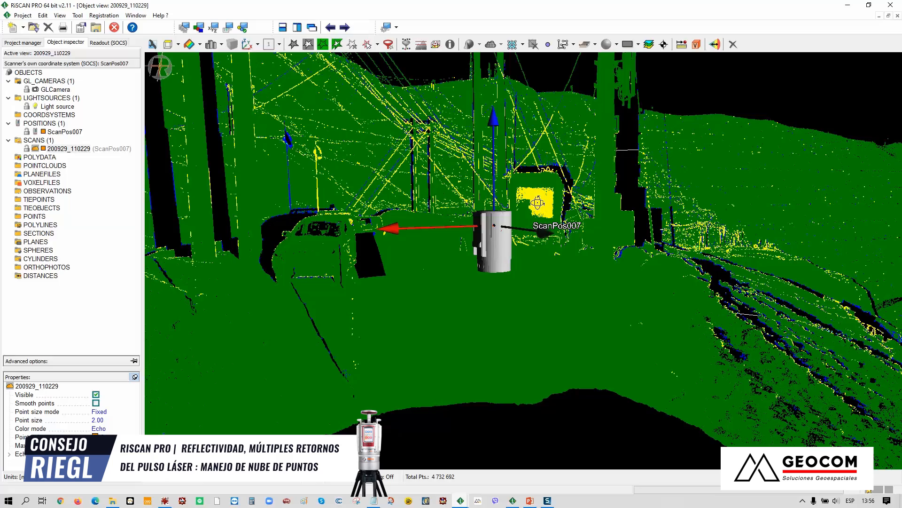
scroll(539, 207, up, 6)
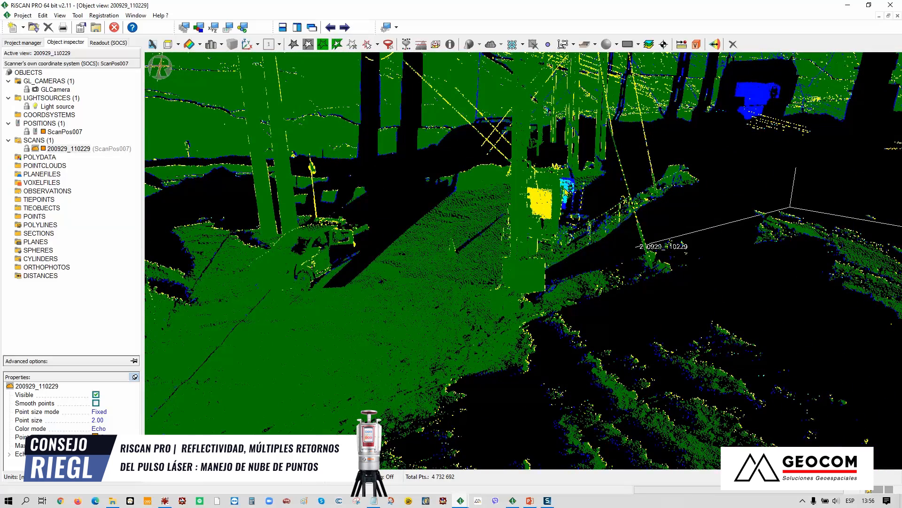
scroll(672, 131, up, 5)
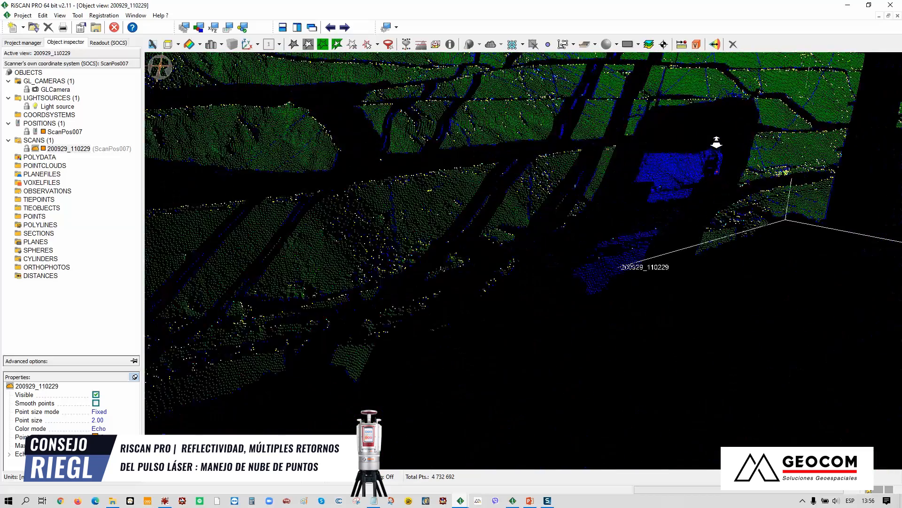
drag(690, 148, 598, 227)
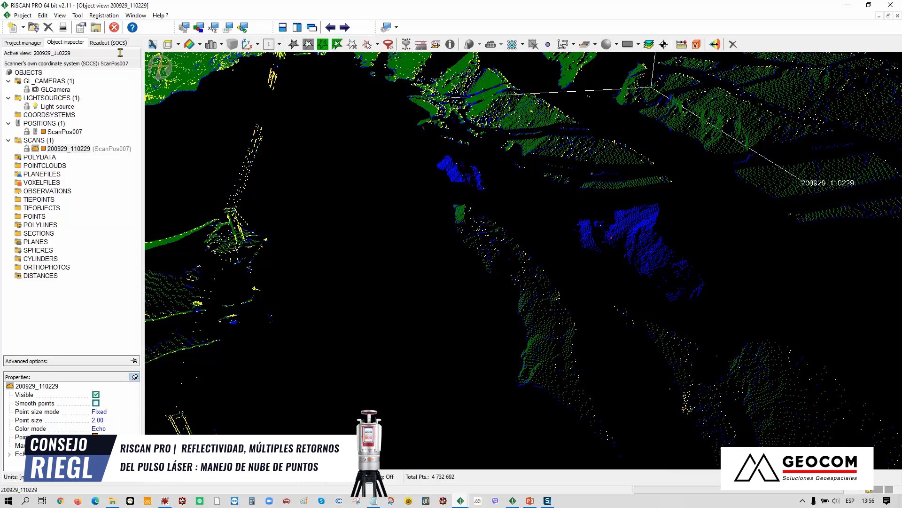
Step: Switch back to the ViewObjects01 view and examine the blue echo patch on the benches between ScanPos007 and ScanPos005
click(144, 17)
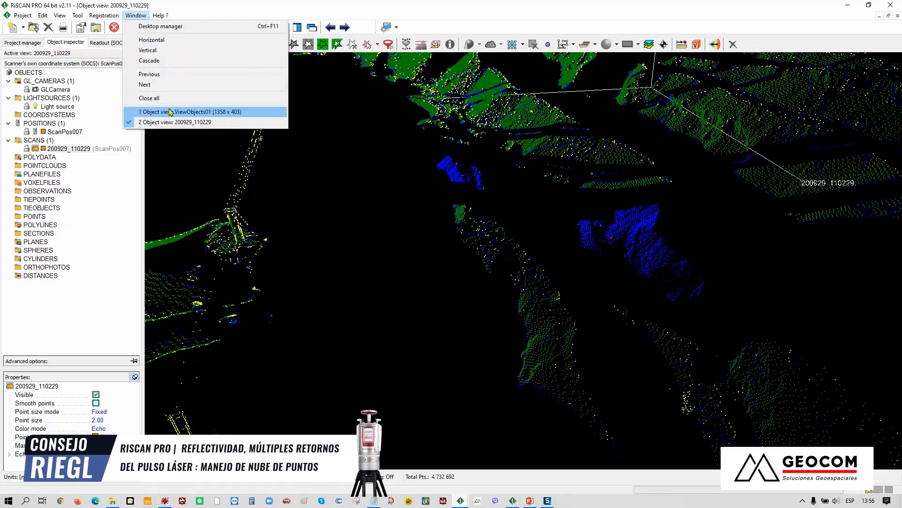
click(188, 112)
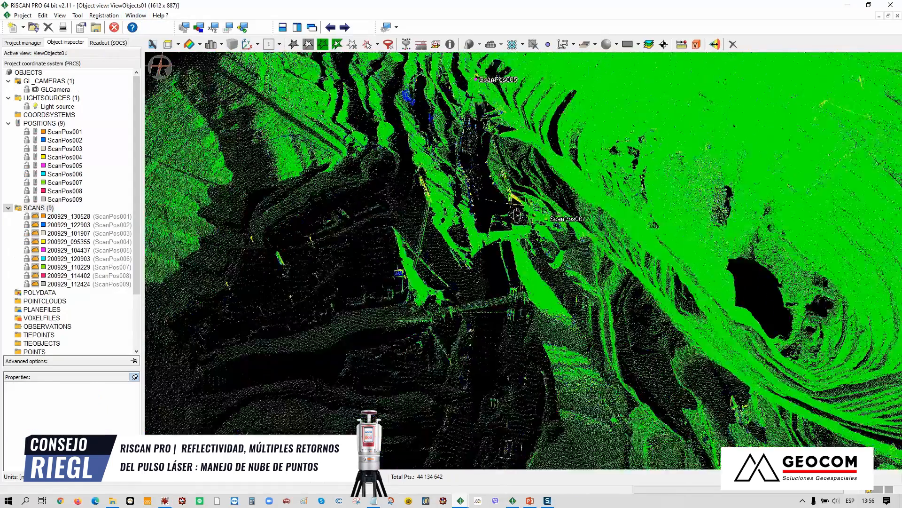
drag(517, 216, 444, 205)
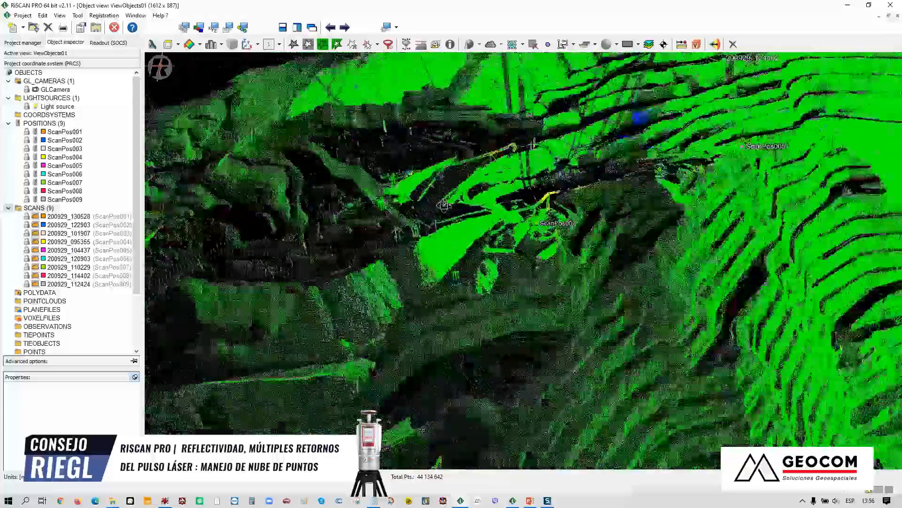
middle_drag(533, 223, 426, 327)
drag(707, 234, 673, 242)
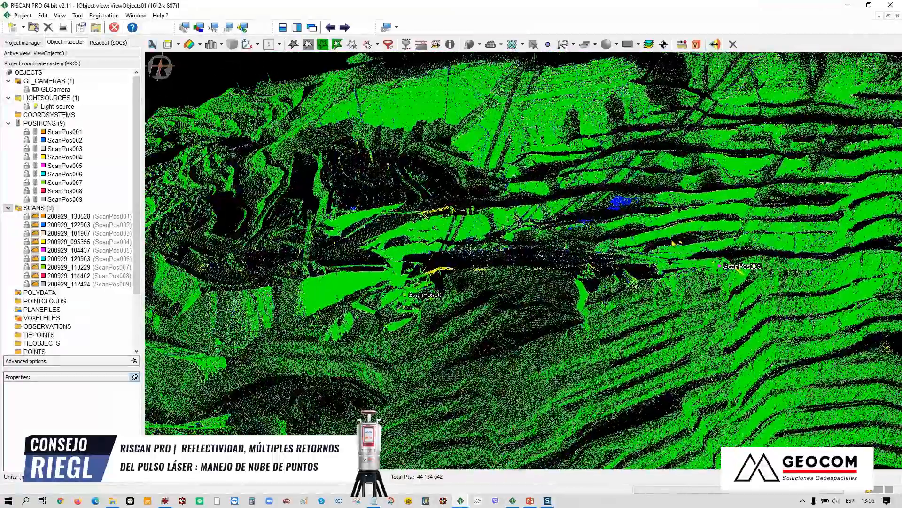
right_drag(644, 188, 642, 126)
drag(580, 218, 457, 197)
key(plus)
key(plus)
drag(542, 201, 539, 204)
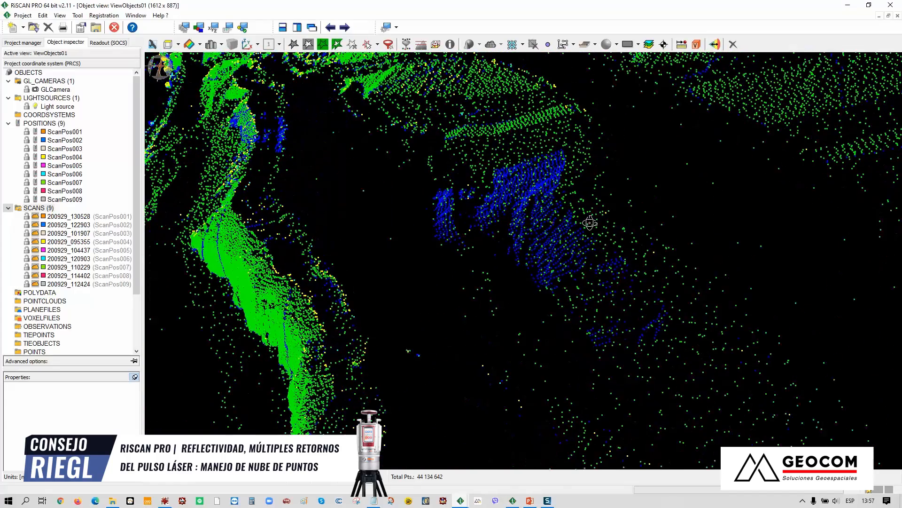
Step: Compare the blue echo patch on the benches with the power lines, poles and cabin panel around ScanPos007
drag(641, 263, 699, 254)
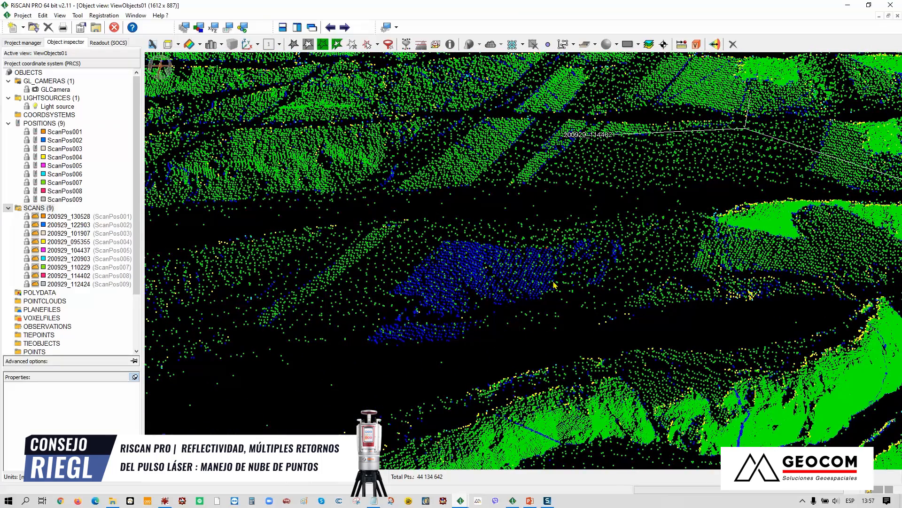
ctrl+scroll(558, 284, down, 2)
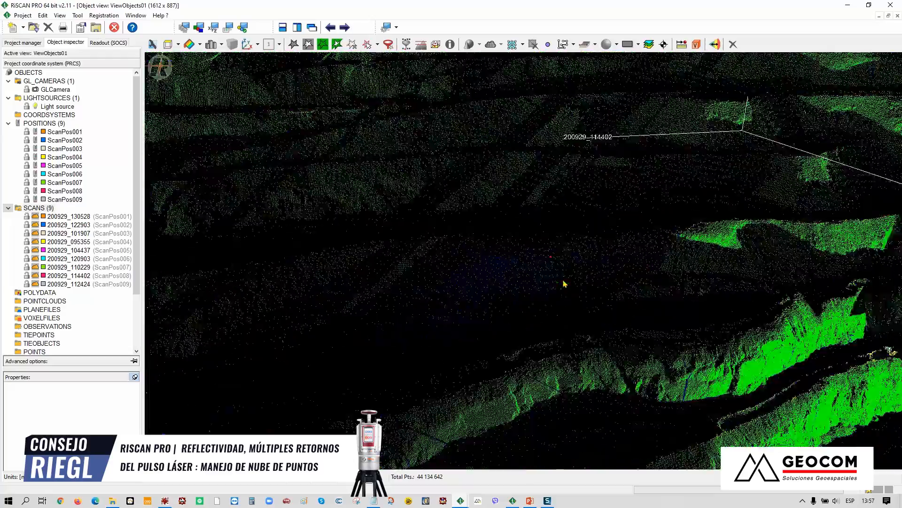
scroll(562, 272, up, 5)
drag(561, 298, 549, 291)
scroll(487, 291, up, 4)
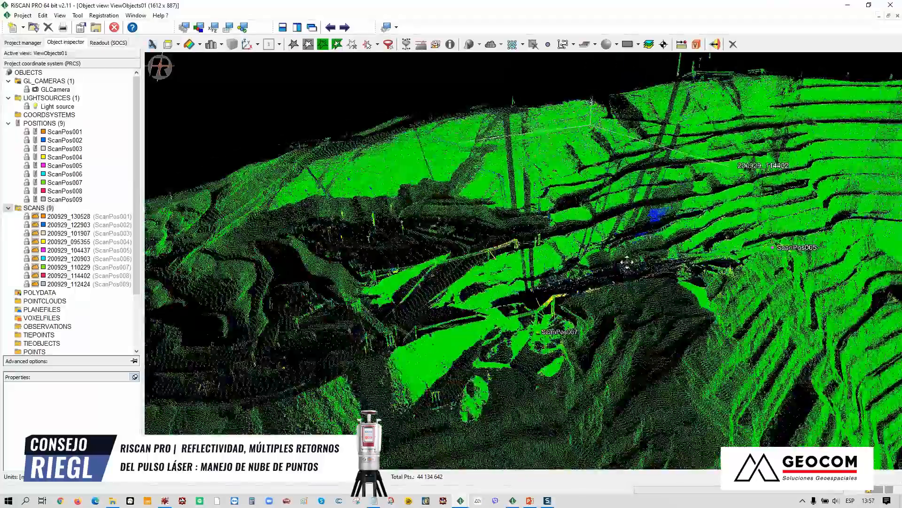
scroll(579, 329, up, 3)
scroll(579, 329, up, 3)
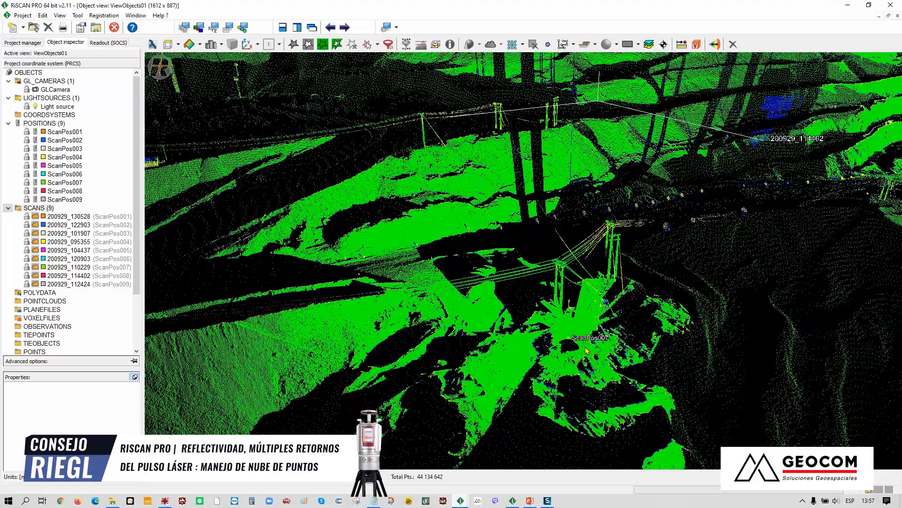
scroll(579, 359, up, 5)
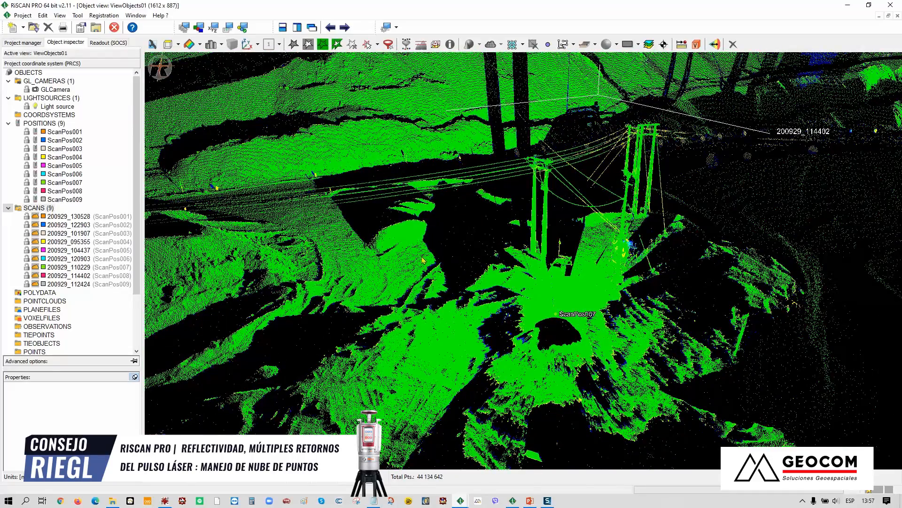
mouse_move(513, 501)
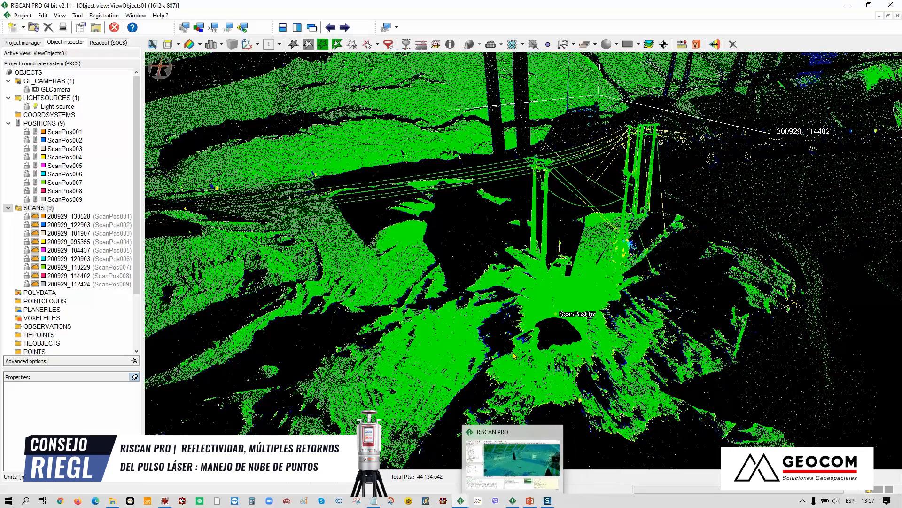
mouse_move(461, 501)
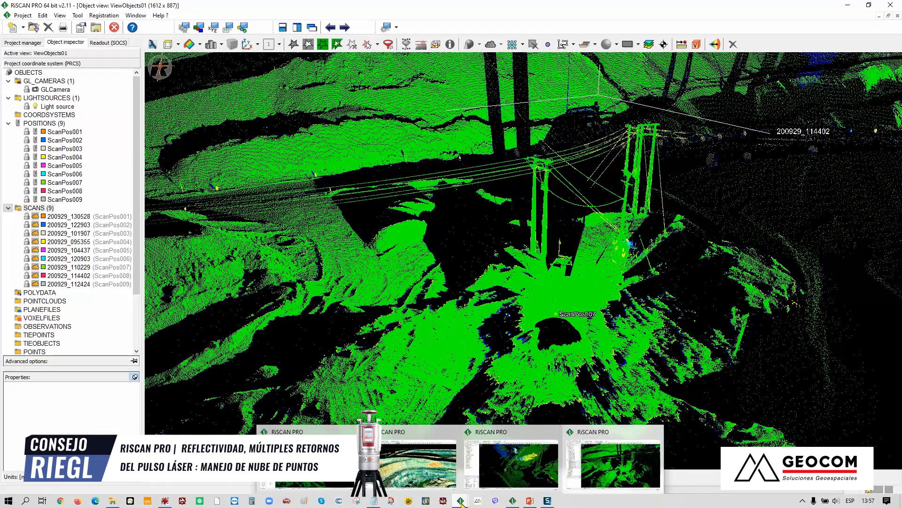
drag(567, 312, 461, 261)
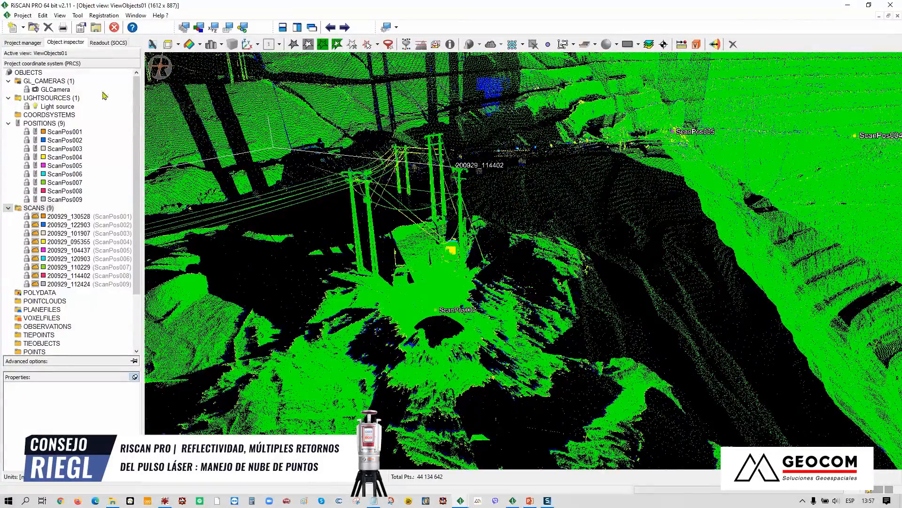
Step: Color the mine scans by reflectance with a gradient from -15.00 to 10.00 dB, green below and red above
click(199, 44)
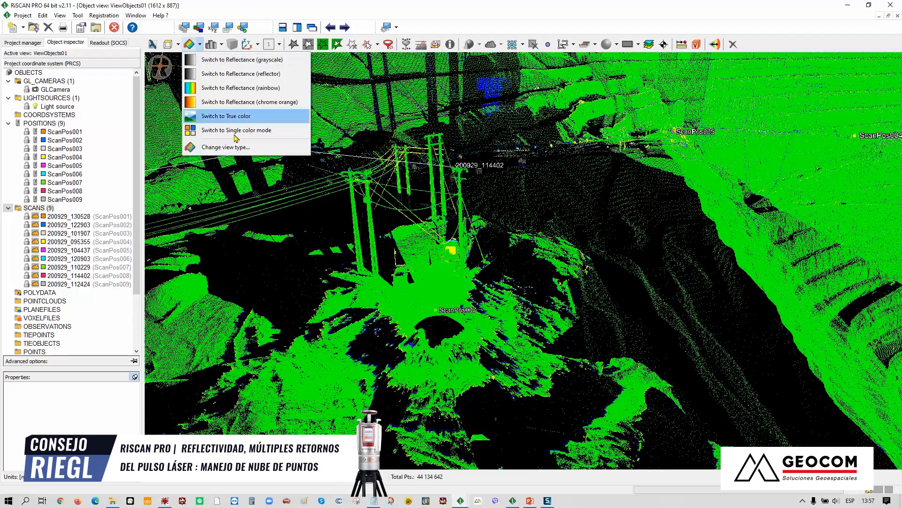
click(225, 147)
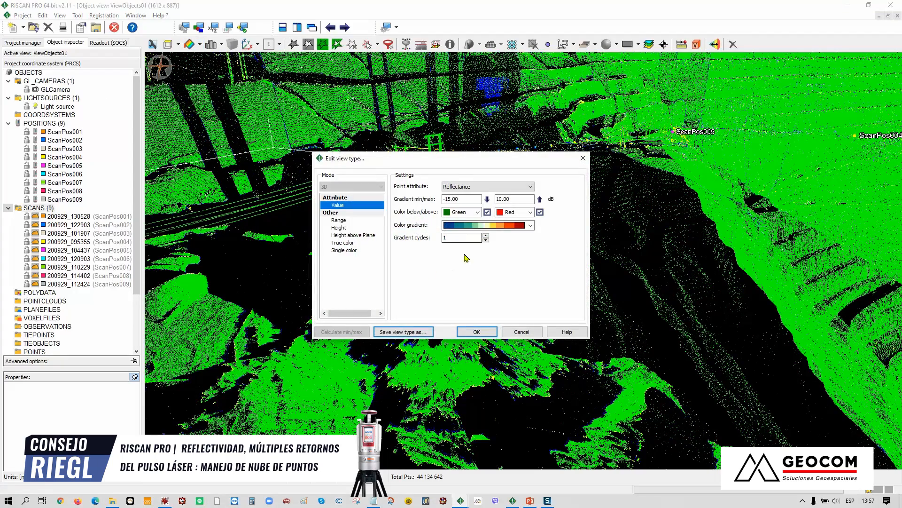
click(474, 331)
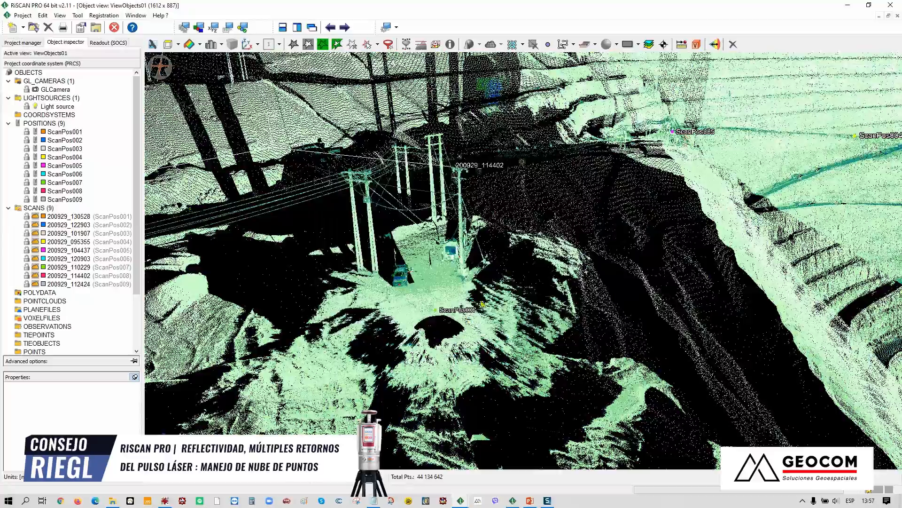
Step: Examine in reflectance colors the bench patch behind the ScanPos007 cabin that showed as blue echoes
scroll(483, 217, down, 5)
drag(487, 289, 471, 239)
scroll(557, 226, up, 4)
drag(557, 230, 463, 191)
scroll(572, 155, up, 4)
drag(572, 143, 569, 176)
scroll(569, 175, up, 5)
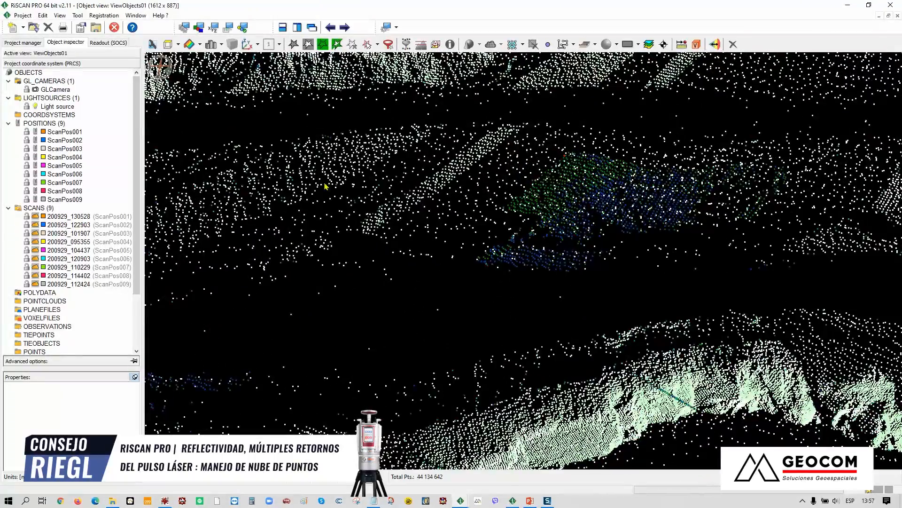
Step: Select scan 200929_110229 of ScanPos007, reduce the point size to 1.00 and show the whole pit
click(45, 271)
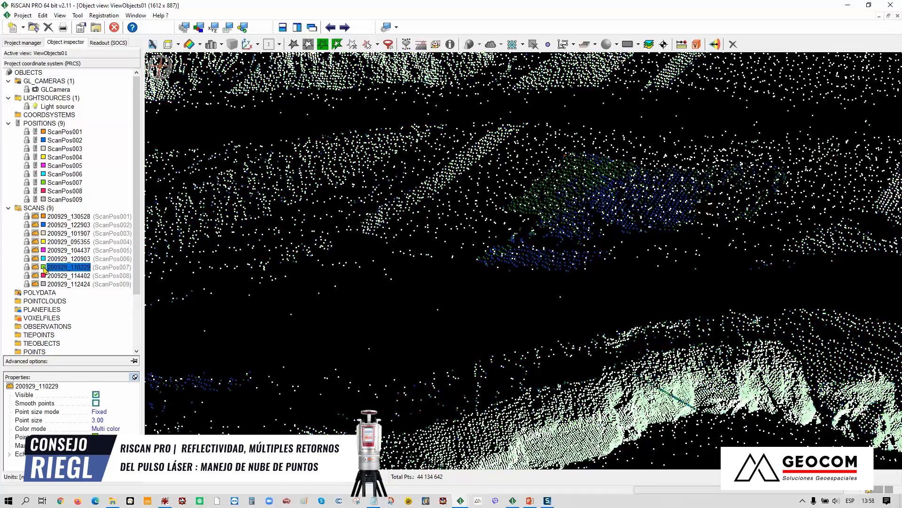
scroll(599, 277, down, 6)
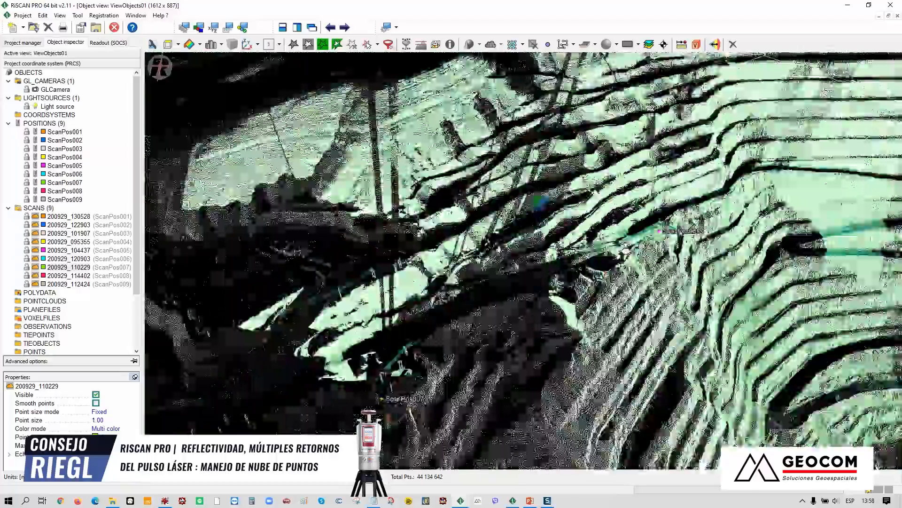
scroll(511, 211, down, 10)
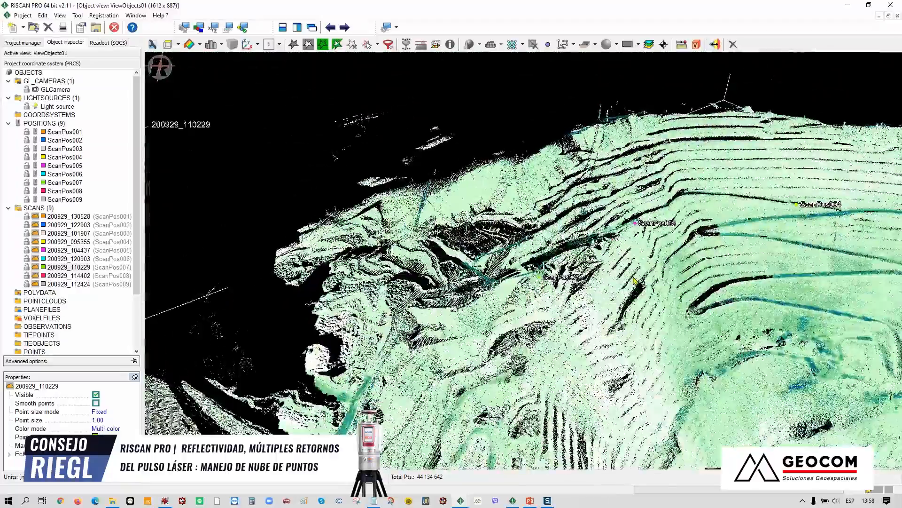
scroll(511, 211, down, 2)
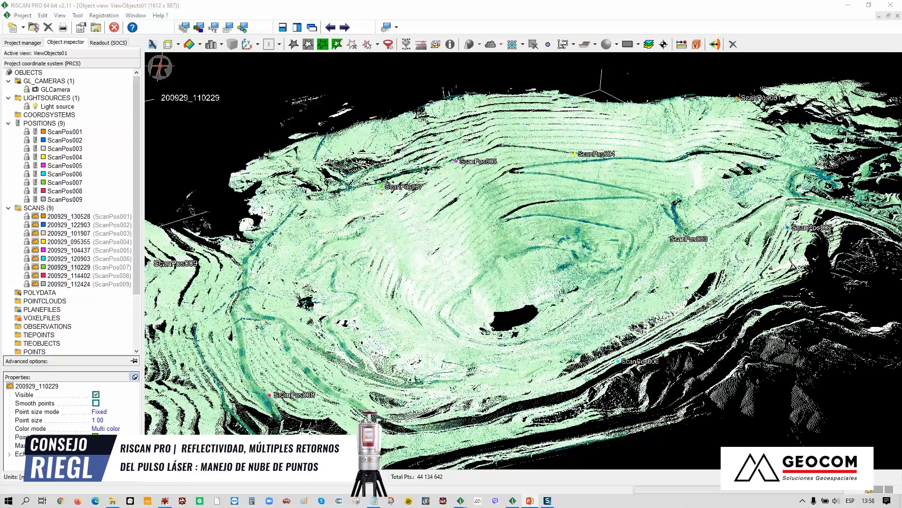
Step: Compare the reflectance of the haul roads with that of the surrounding benches and slopes across the pit
drag(390, 278, 336, 293)
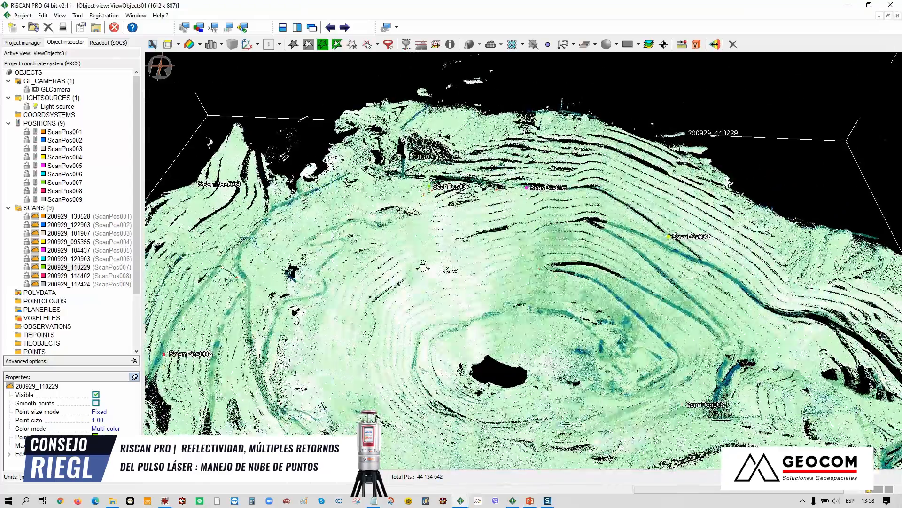
scroll(416, 270, up, 5)
scroll(418, 238, down, 2)
middle_drag(418, 237, 770, 217)
drag(609, 275, 332, 230)
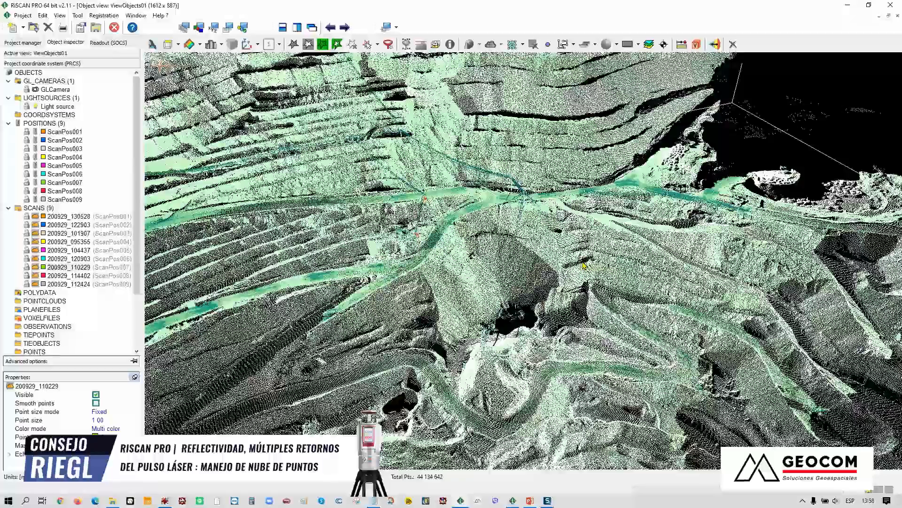
drag(615, 290, 787, 279)
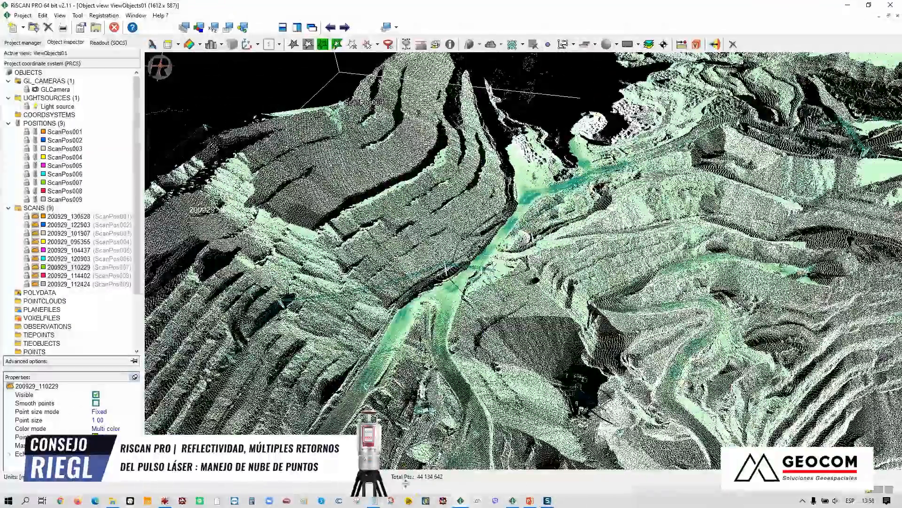
Step: Switch to the RiSCAN PRO window with the stockpile project and display its escaneos (2) object view
mouse_move(461, 500)
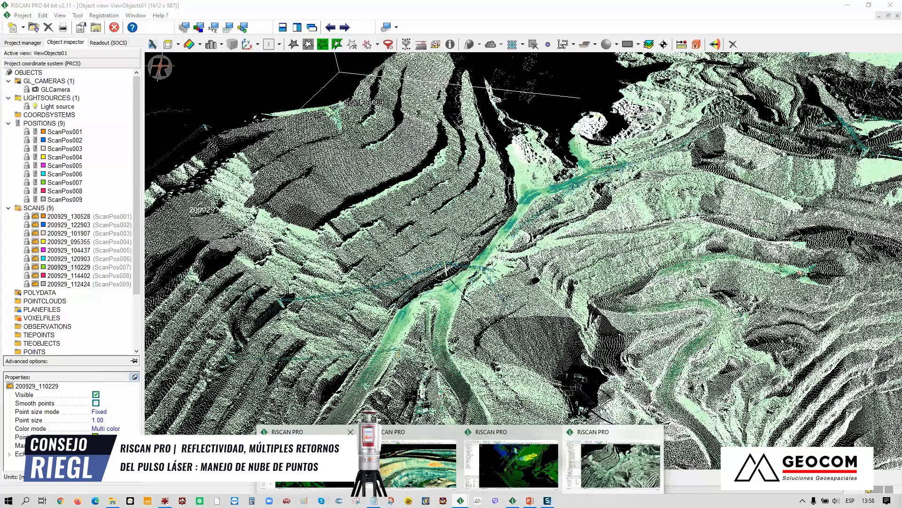
click(442, 466)
click(467, 466)
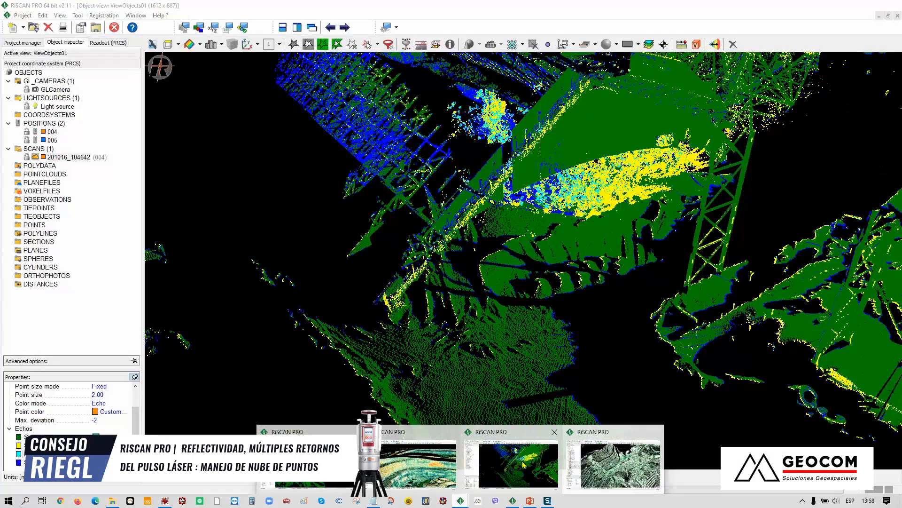
click(136, 15)
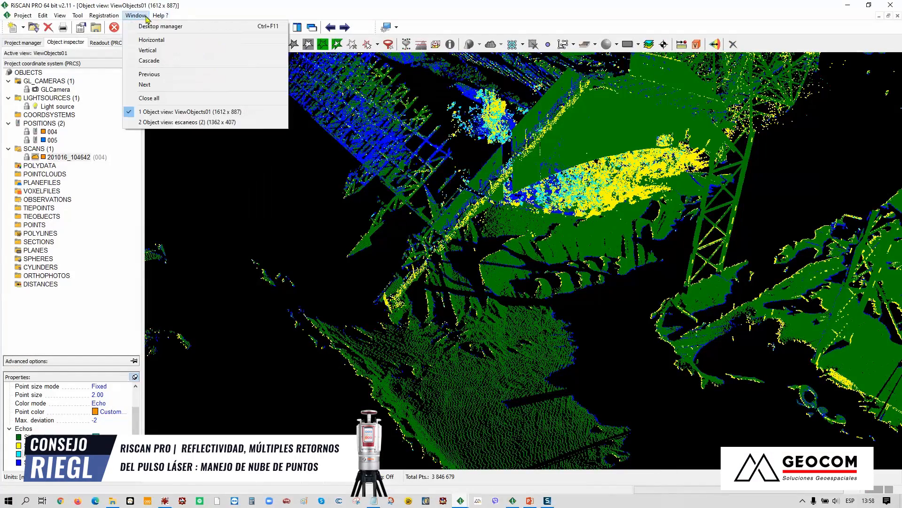
click(188, 123)
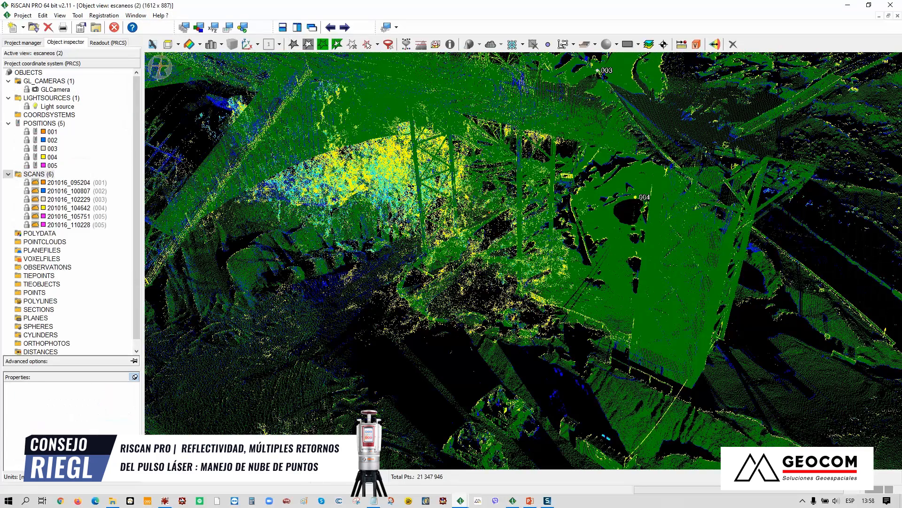
Step: Color the escaneos (2) scans by reflectance from -15.00 to 10.00 dB and view the structure from its other side
click(200, 45)
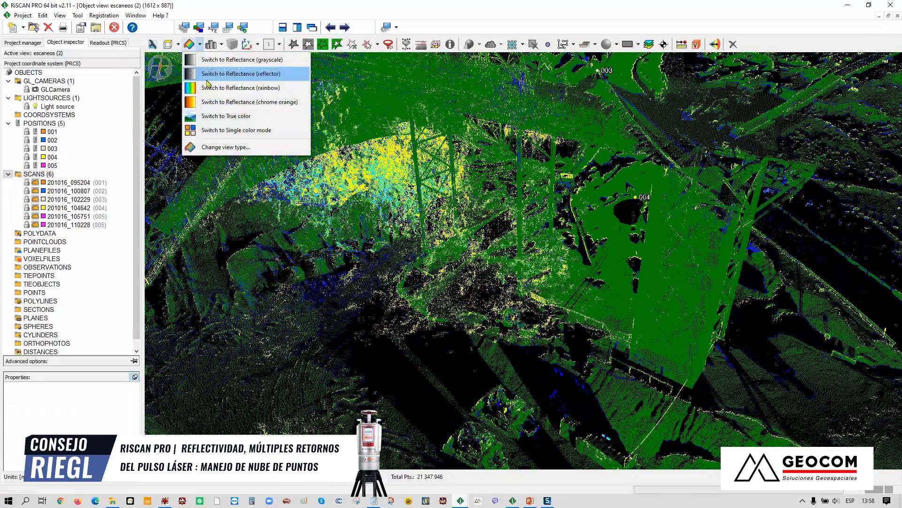
click(228, 149)
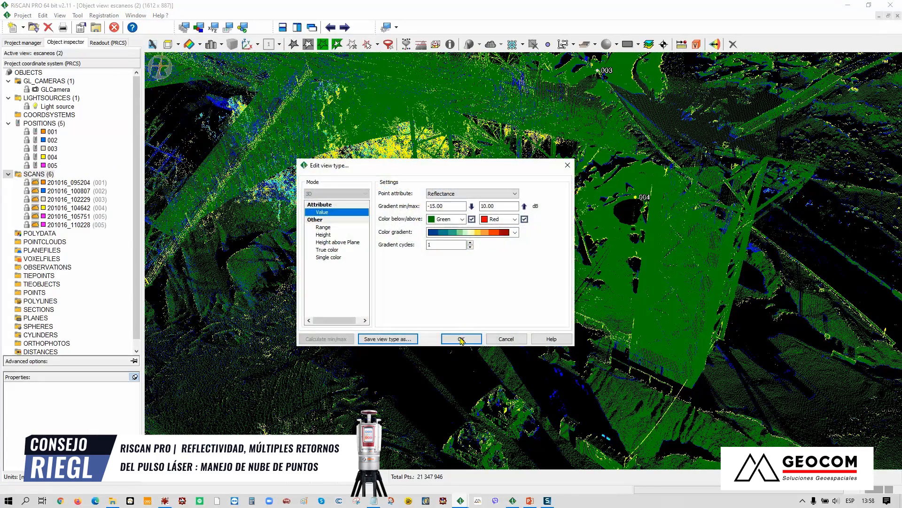
click(463, 339)
drag(370, 176, 664, 241)
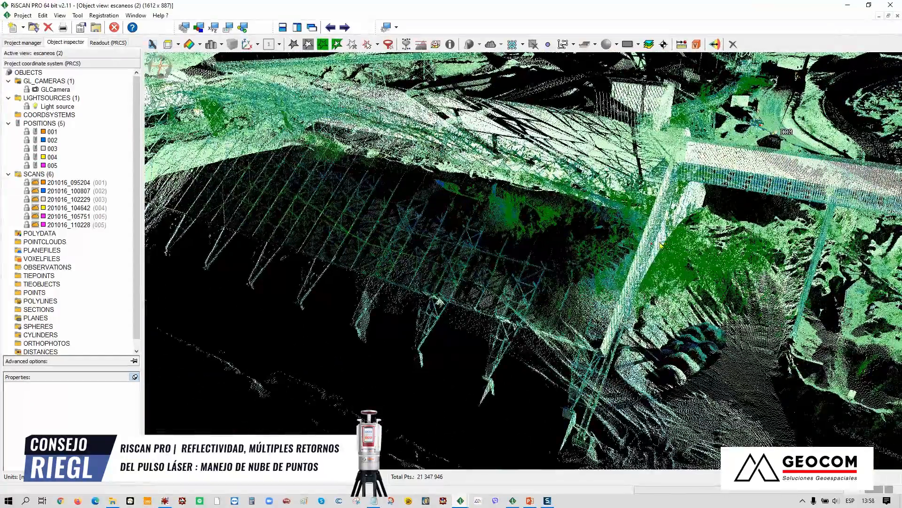
Step: Review the attributes available for filtering a new point cloud made from the project's six scans, and cancel its creation
click(26, 43)
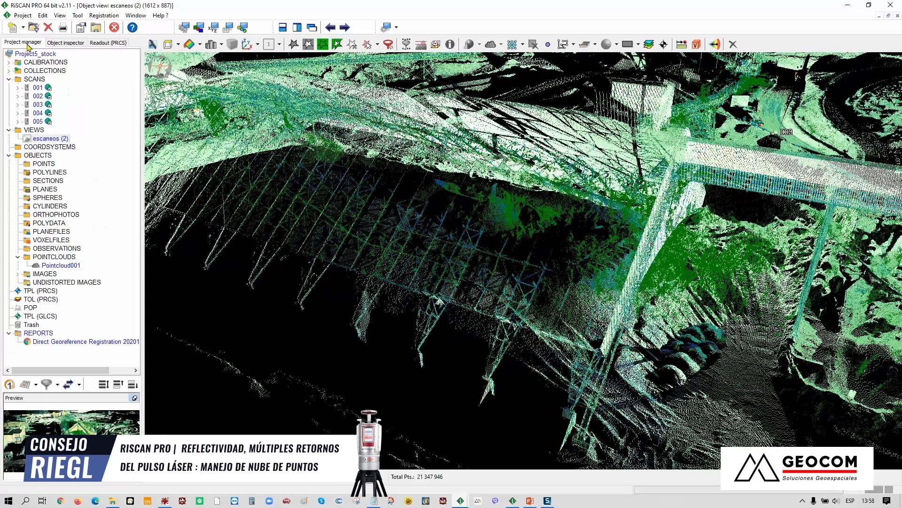
right_click(60, 257)
click(125, 266)
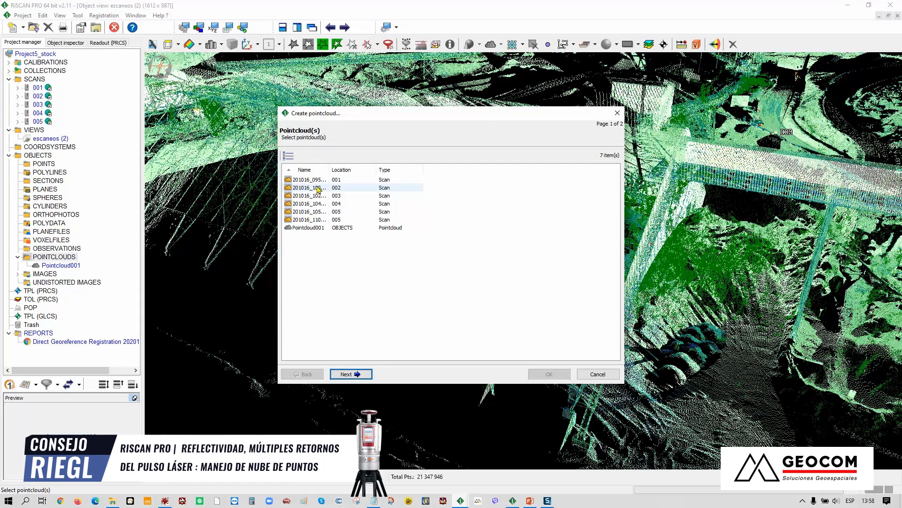
click(310, 180)
shift+click(319, 220)
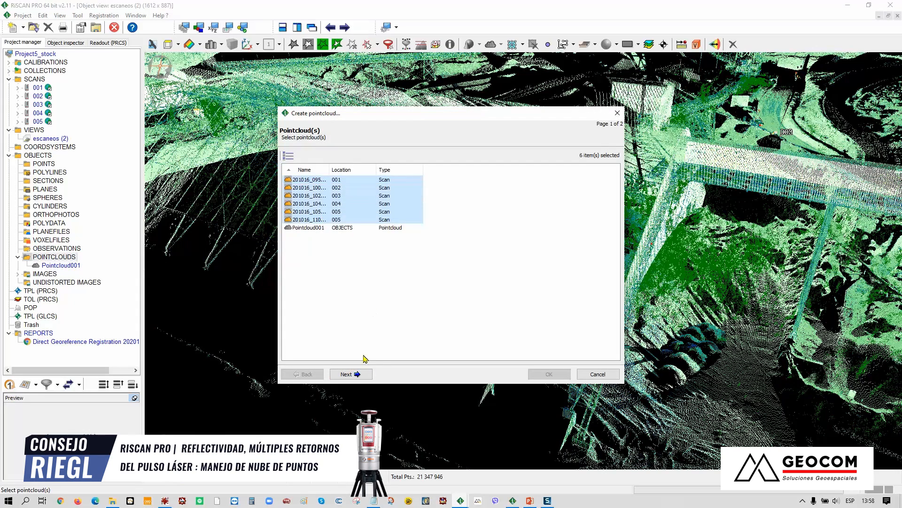
click(349, 374)
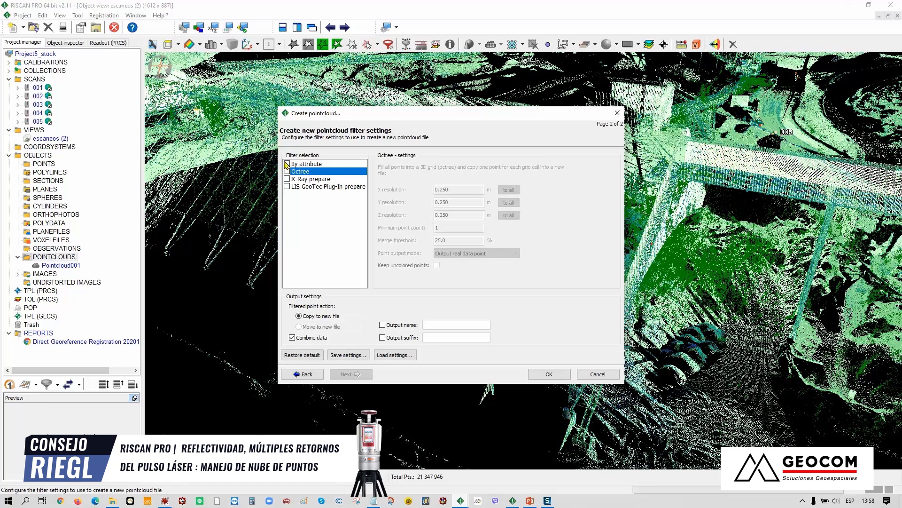
click(286, 164)
click(418, 202)
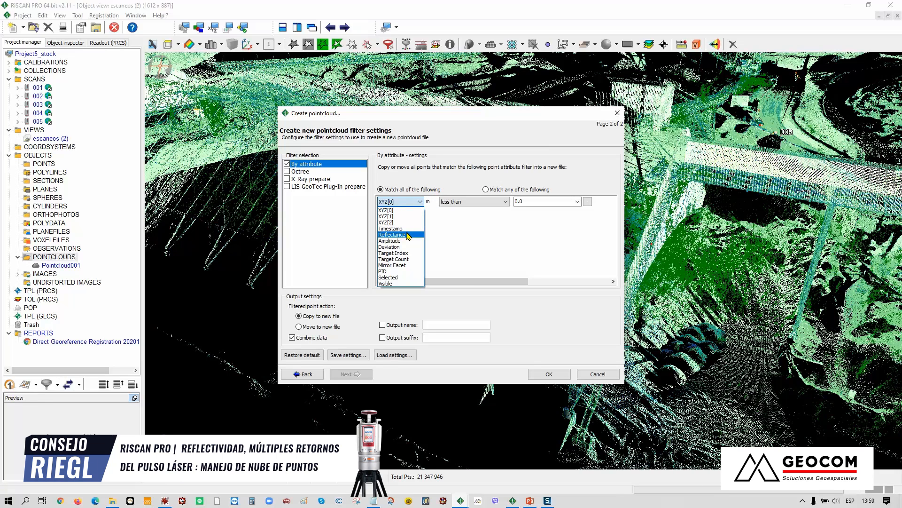
click(519, 157)
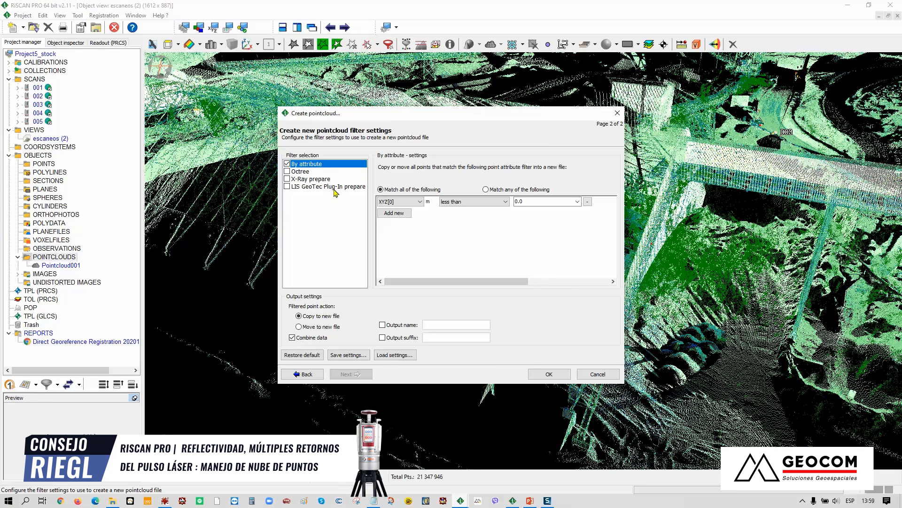
click(286, 163)
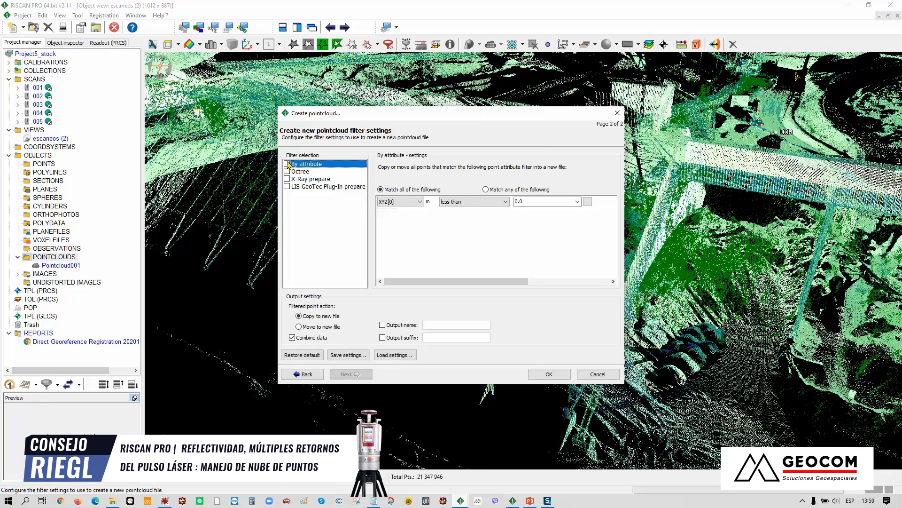
click(597, 374)
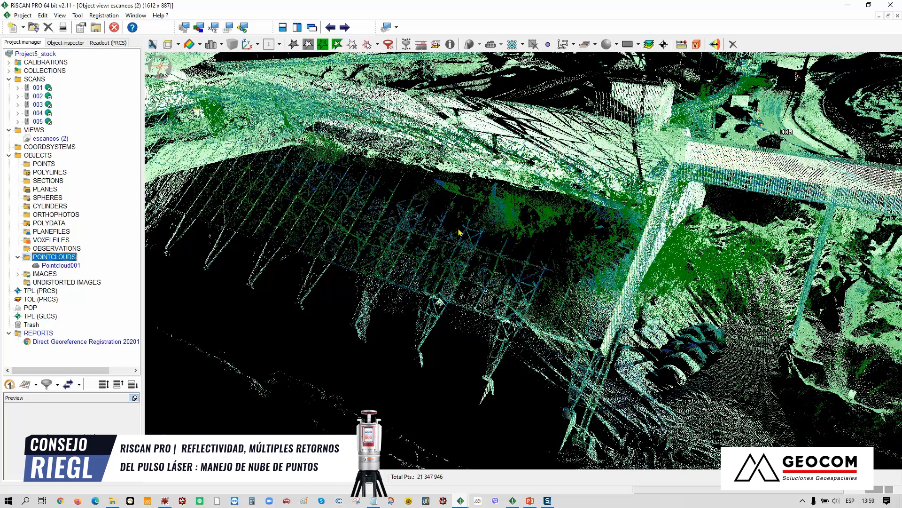
Step: Switch to the ViewObjects01 object view and turn it toward the stockpile under the structure
click(160, 16)
mouse_move(145, 18)
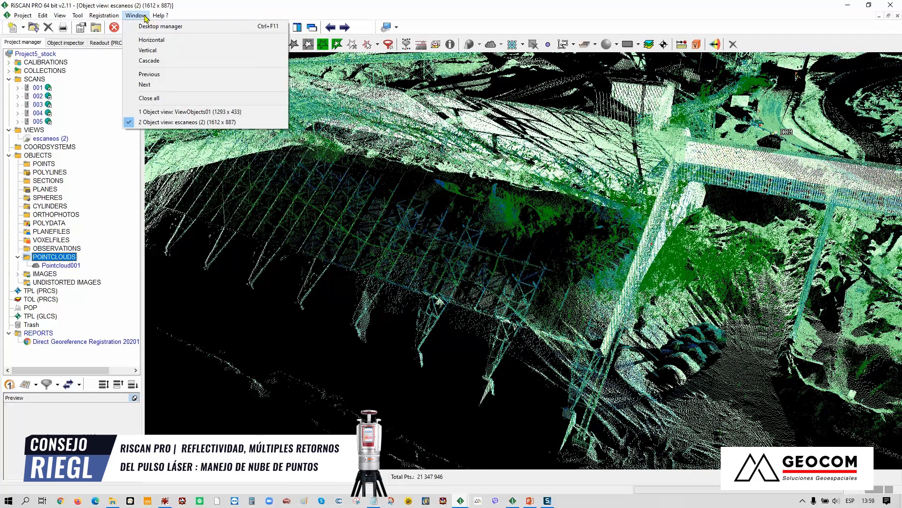
click(164, 112)
drag(665, 185, 550, 256)
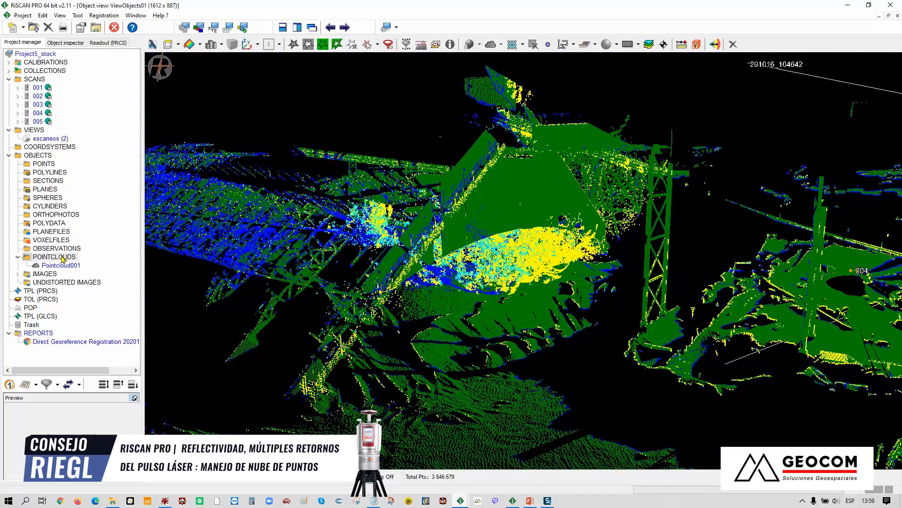
Step: Hide the green, blue and cyan echo classes of scan 201016_104642, leaving only the yellow echoes displayed
click(66, 42)
click(63, 157)
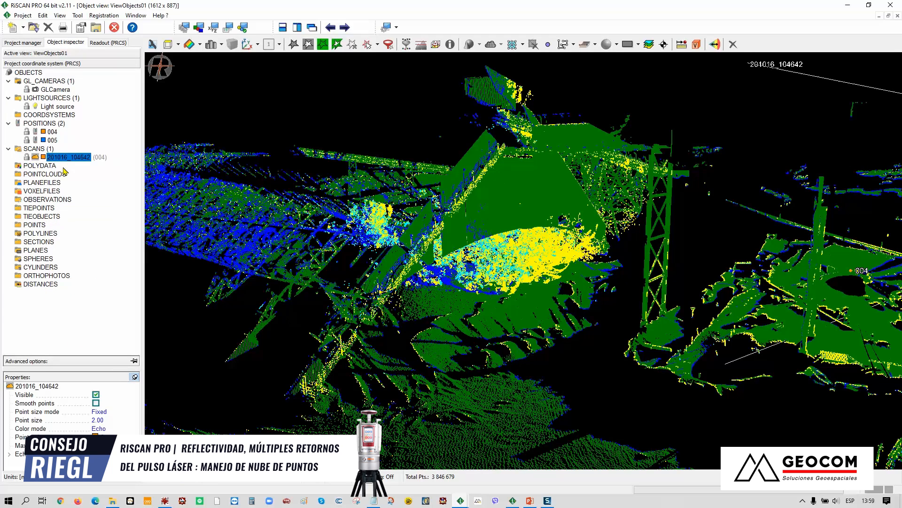
click(12, 455)
click(95, 437)
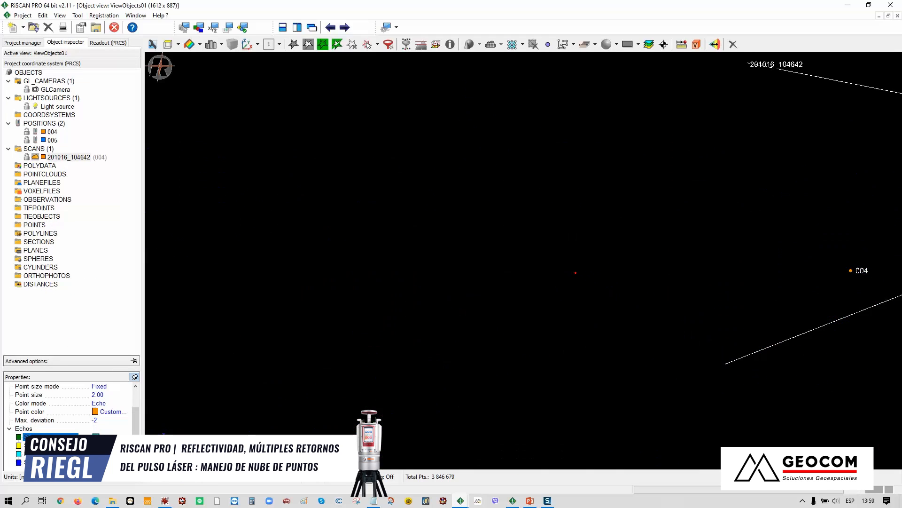
click(96, 462)
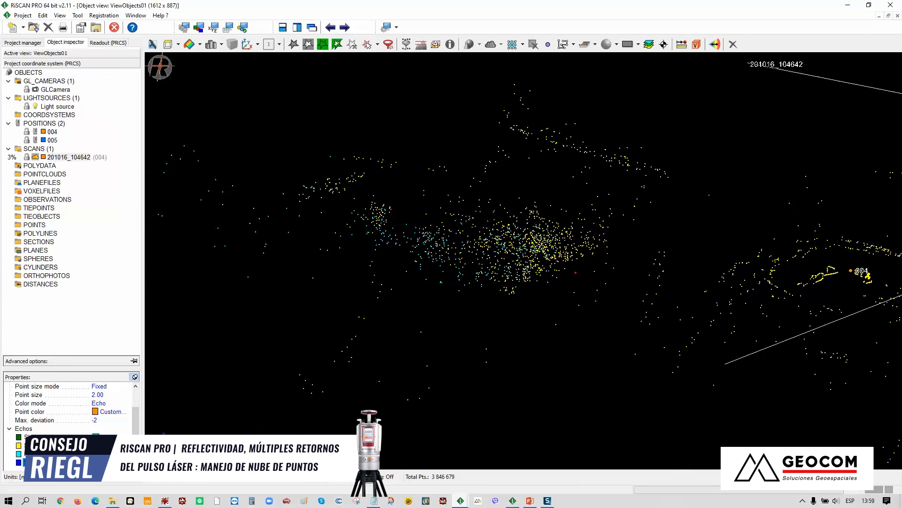
click(96, 454)
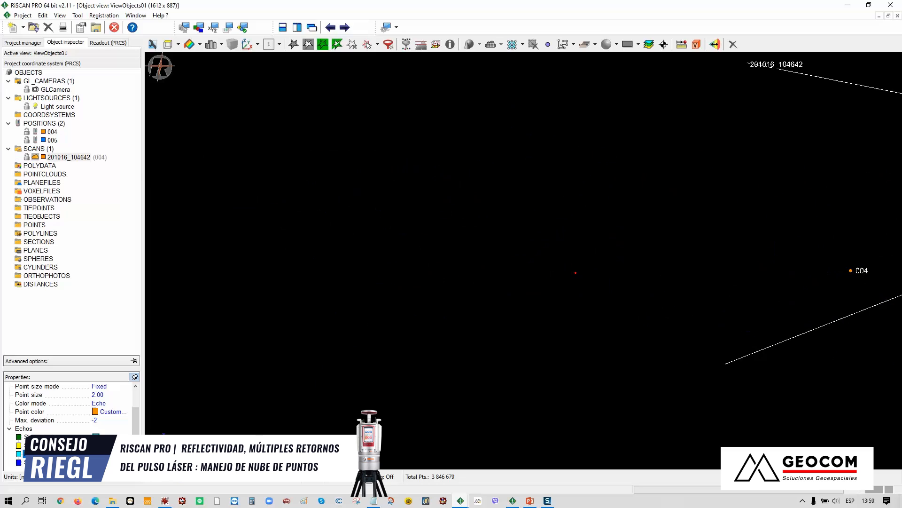
drag(543, 237, 451, 124)
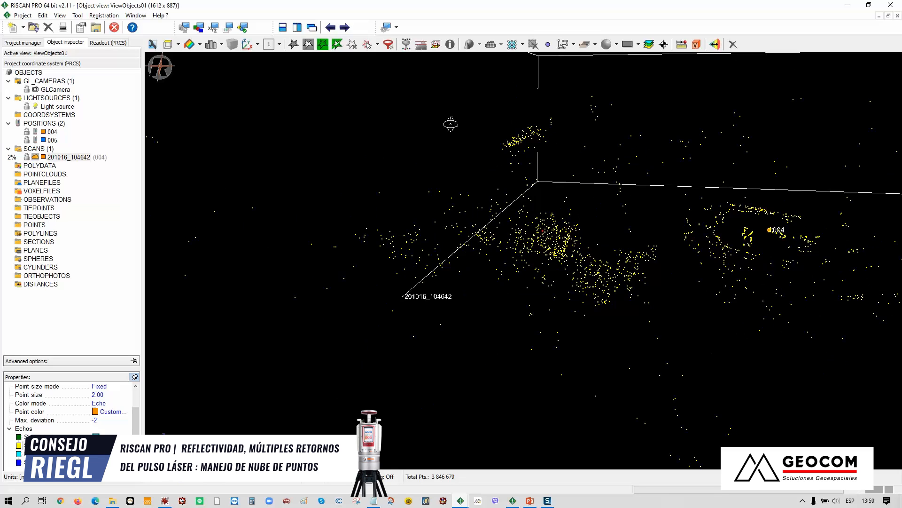
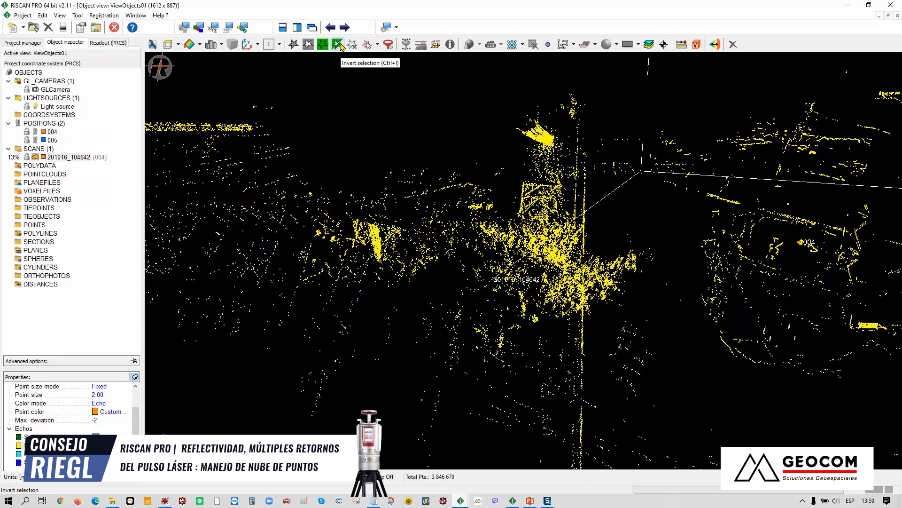
Step: Select all displayed yellow echo points by inverting the selection, and delete them from the scan
click(340, 44)
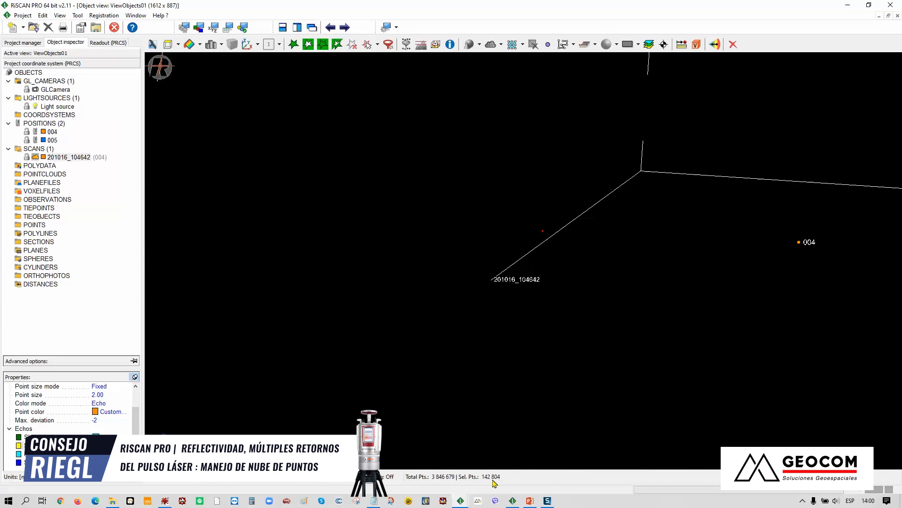
click(733, 45)
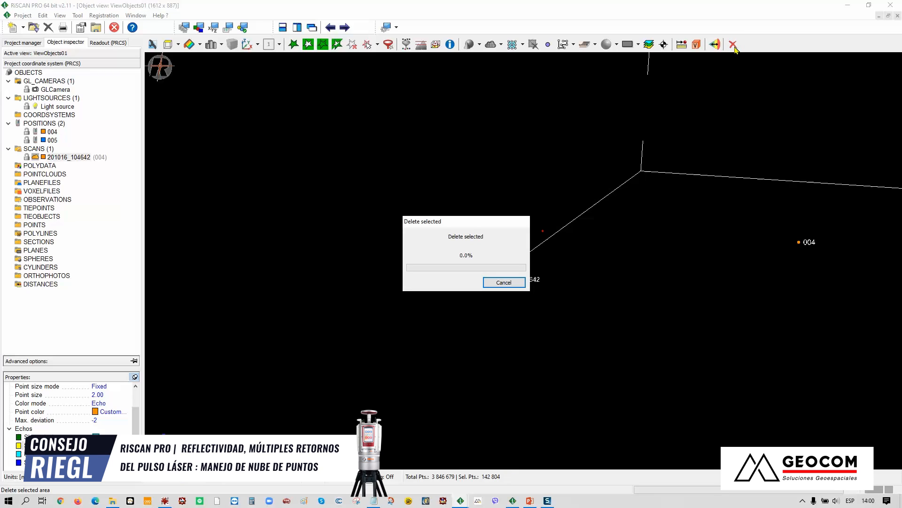
click(733, 45)
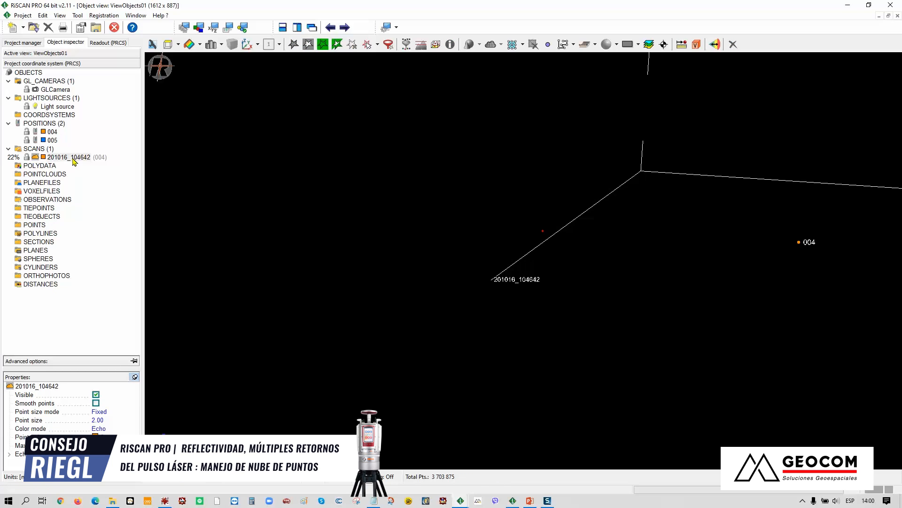
Step: Display the cyan echoes of scan 201016_104642, select them by inverting the selection, and delete them
click(11, 455)
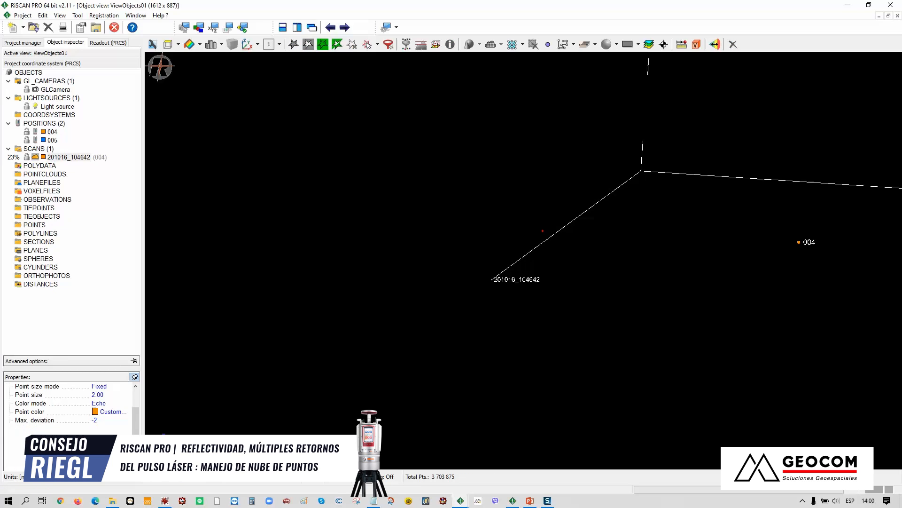
click(96, 454)
click(337, 44)
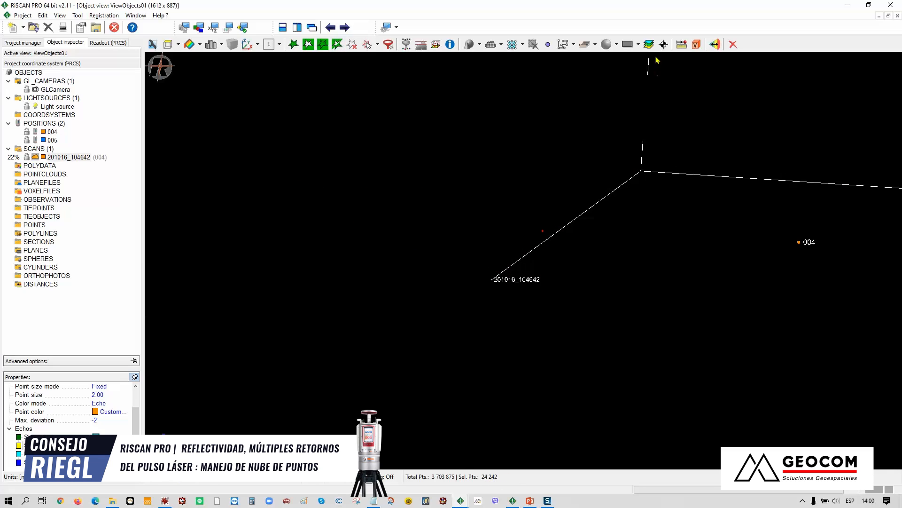
click(732, 44)
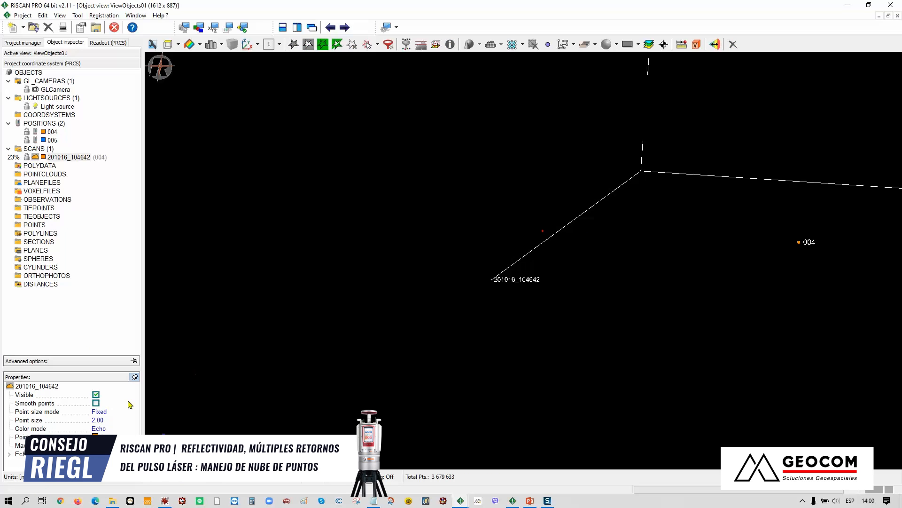
Step: Show the green and blue echoes of scan 201016_104642 again and inspect the stockpile from several angles
click(54, 158)
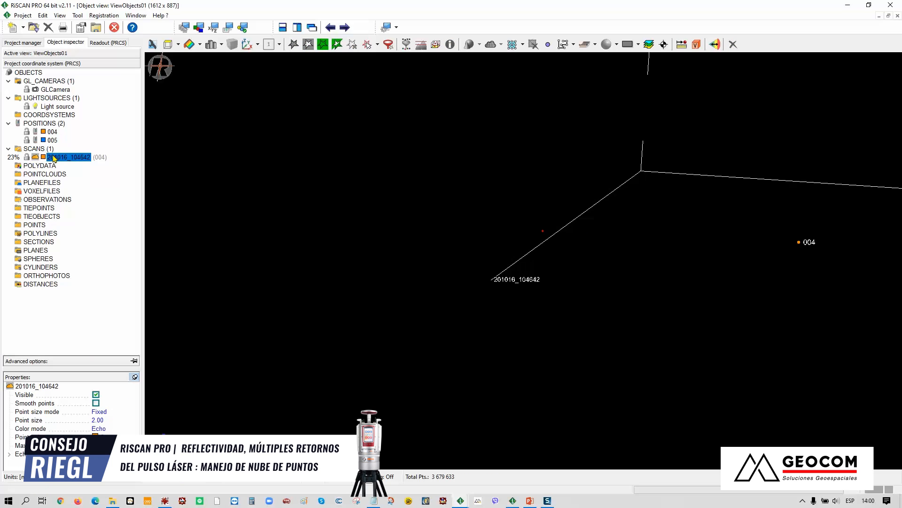
click(9, 456)
click(51, 437)
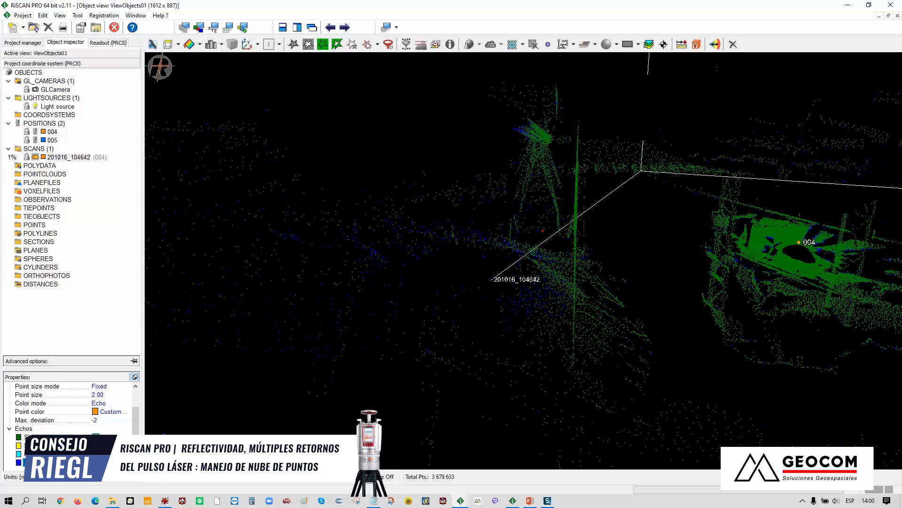
drag(568, 283, 479, 311)
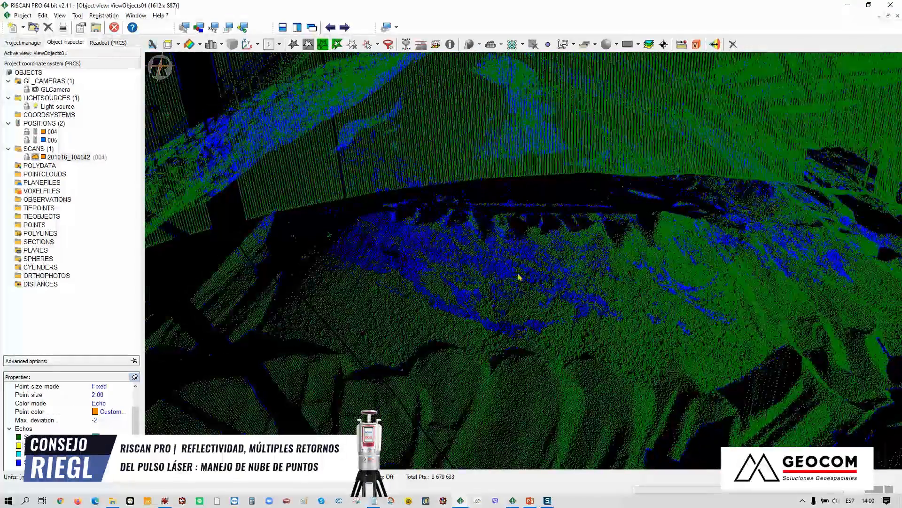
scroll(527, 293, down, 4)
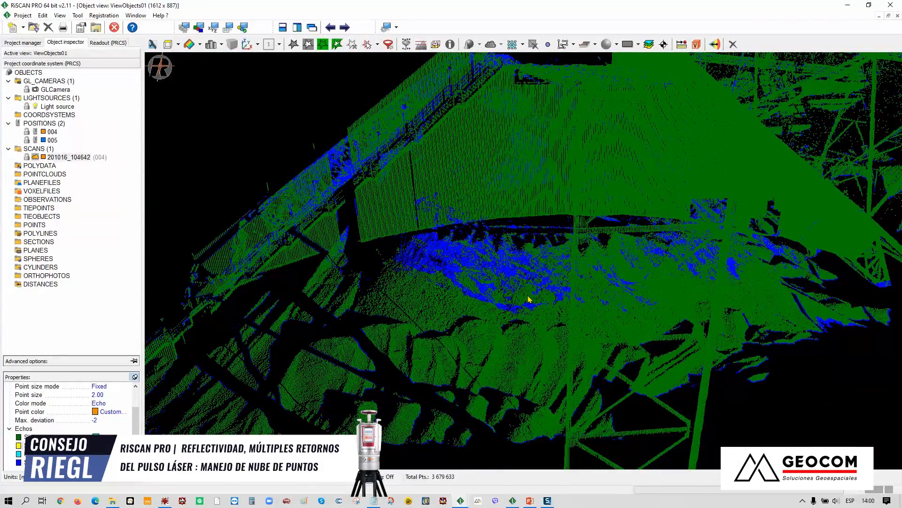
drag(531, 297, 579, 294)
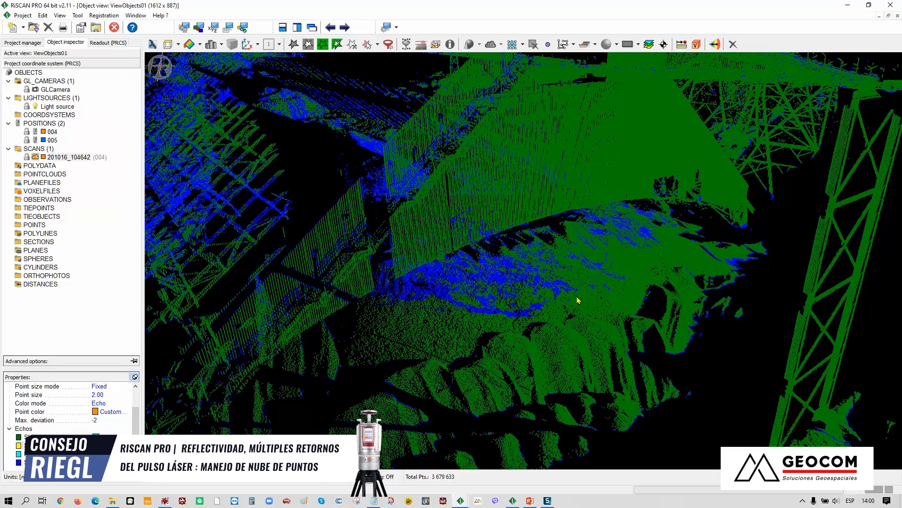
drag(578, 300, 628, 289)
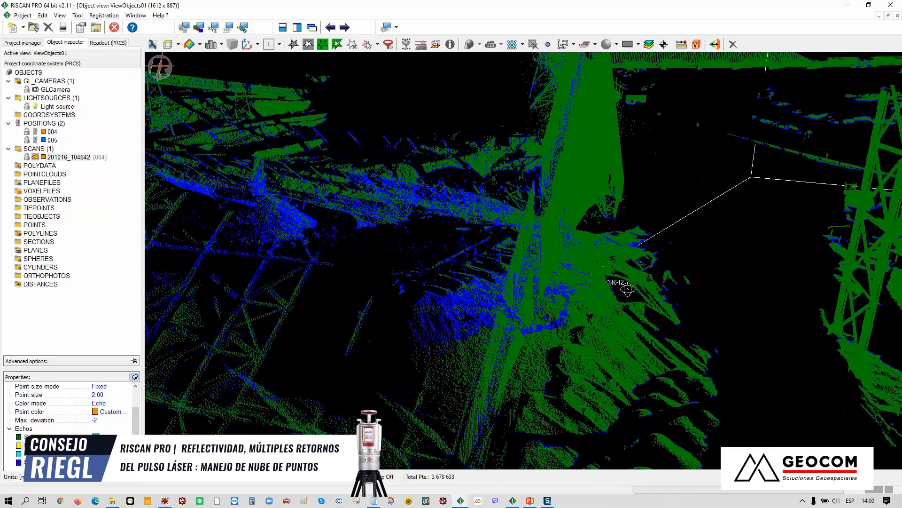
drag(547, 302, 519, 299)
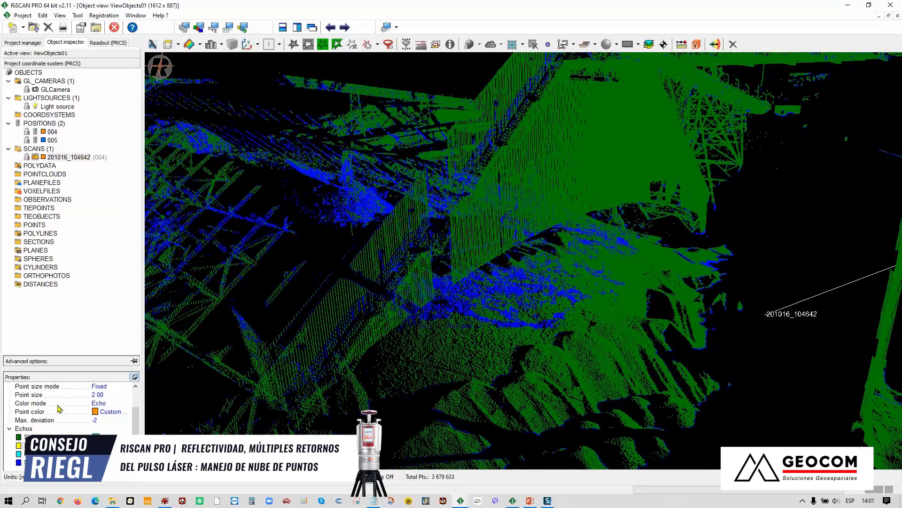
Step: Set the color mode of scan 201016_104642 to Multi color and view the stockpile and towers
click(46, 158)
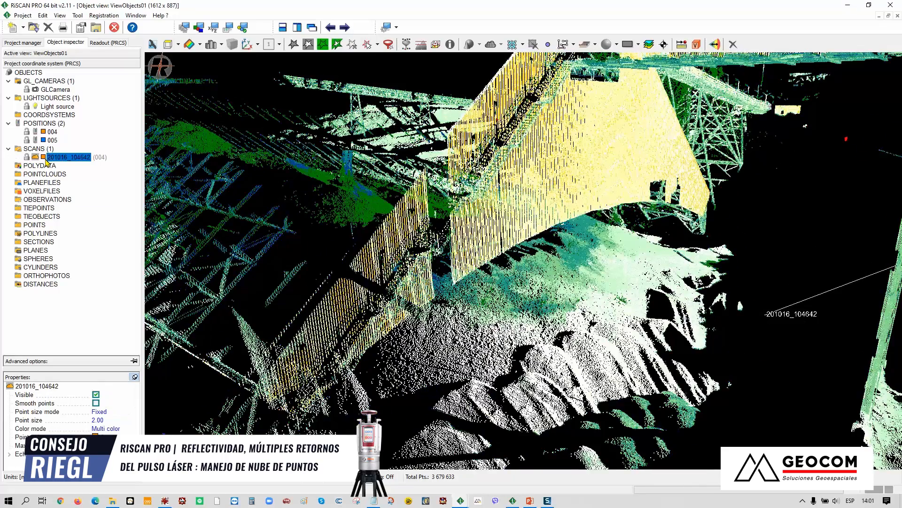
drag(590, 268, 574, 284)
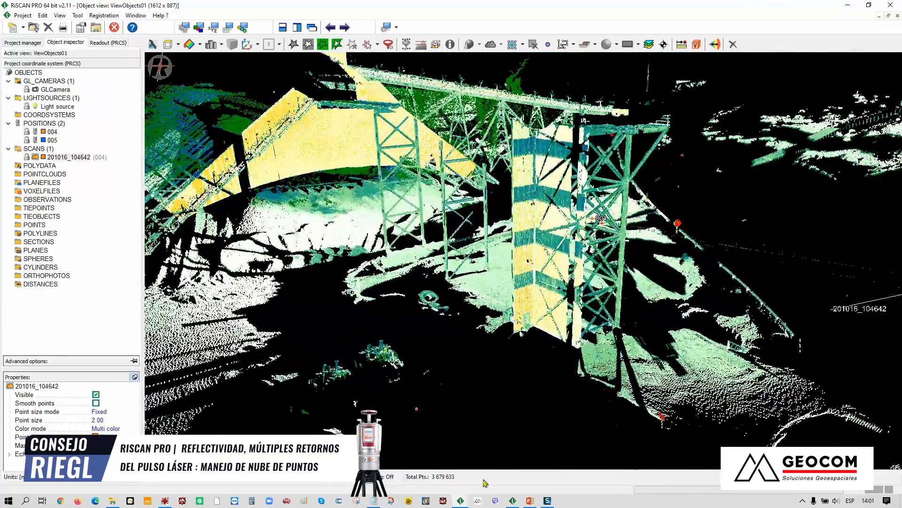